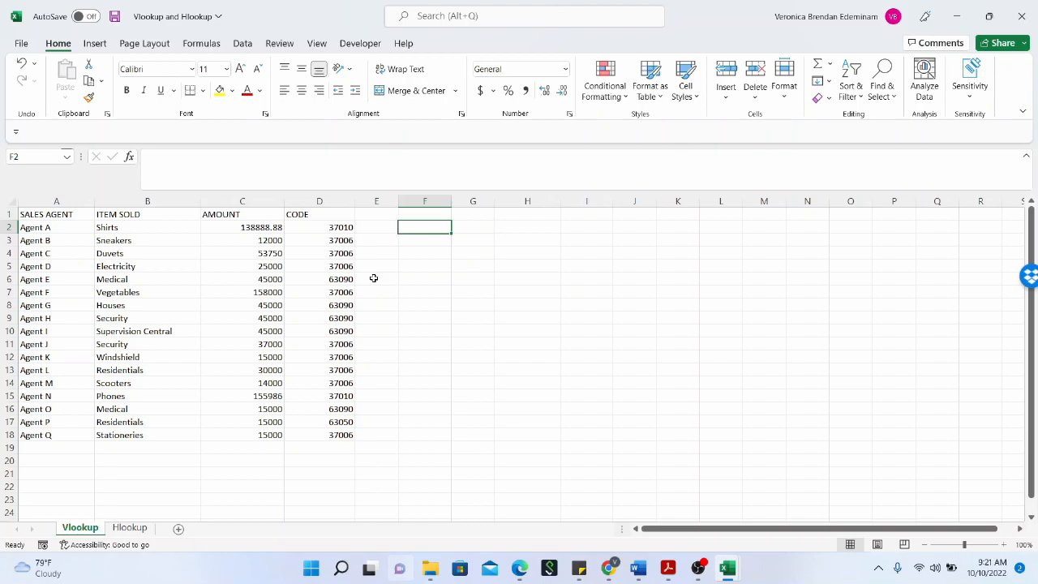
Enter the label VLOOKUP in cell F2 and HLOOKUP in cell F3.
type("VLOOKUP")
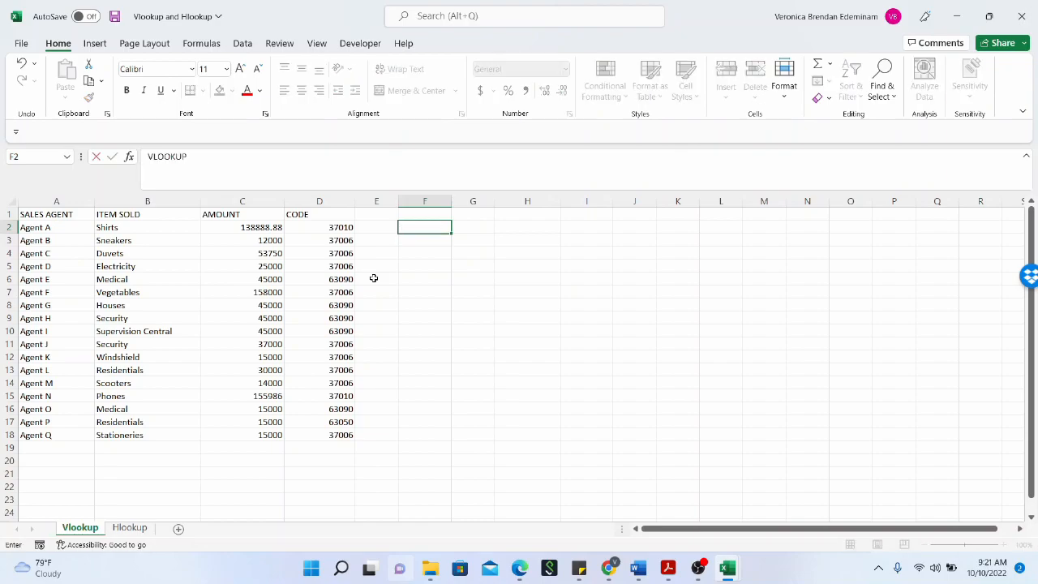
key("Return")
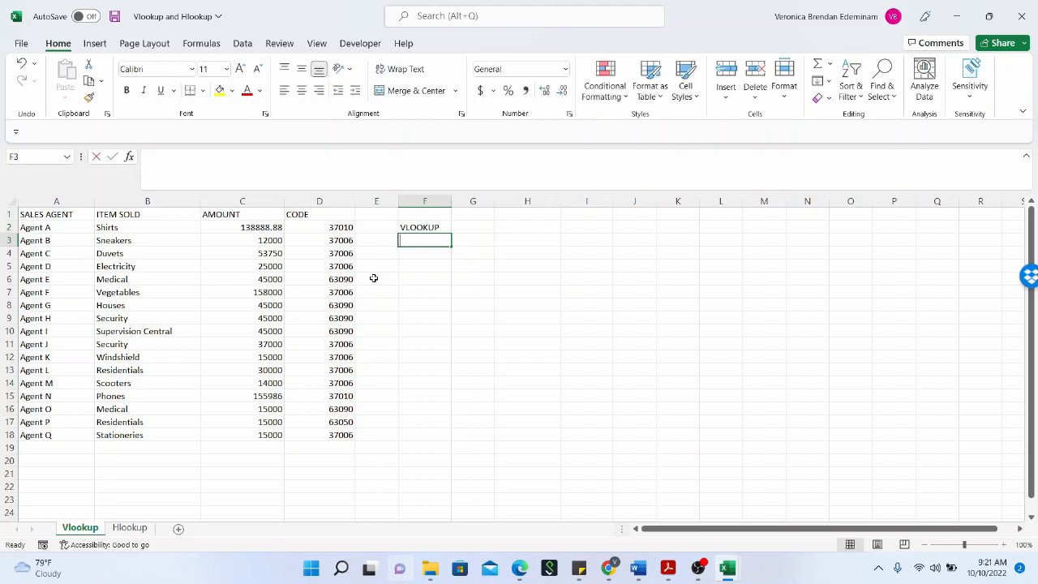
type("HLOOKUP")
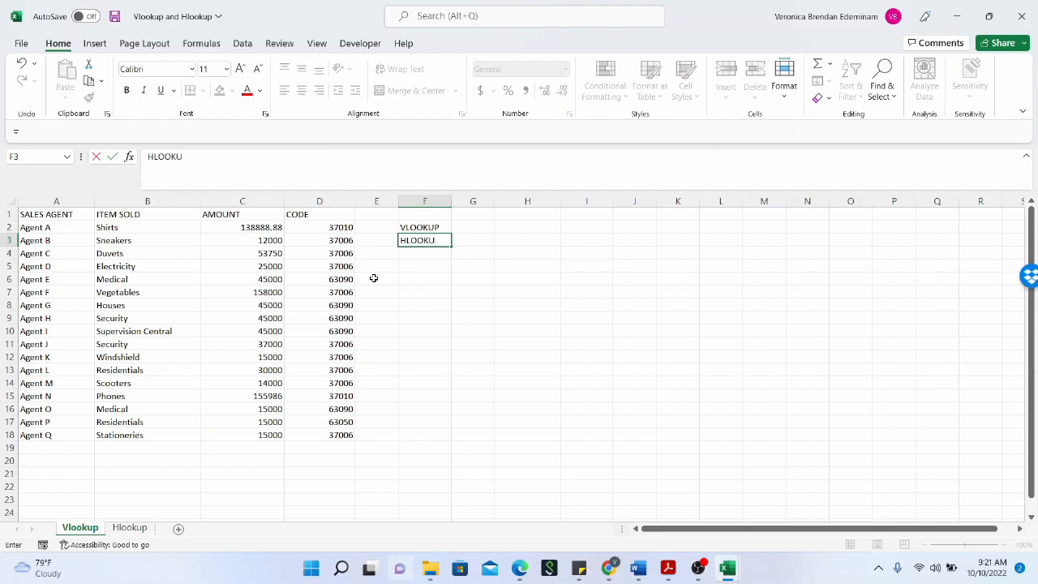
left_click(424, 226)
left_click(430, 252)
left_click(429, 240)
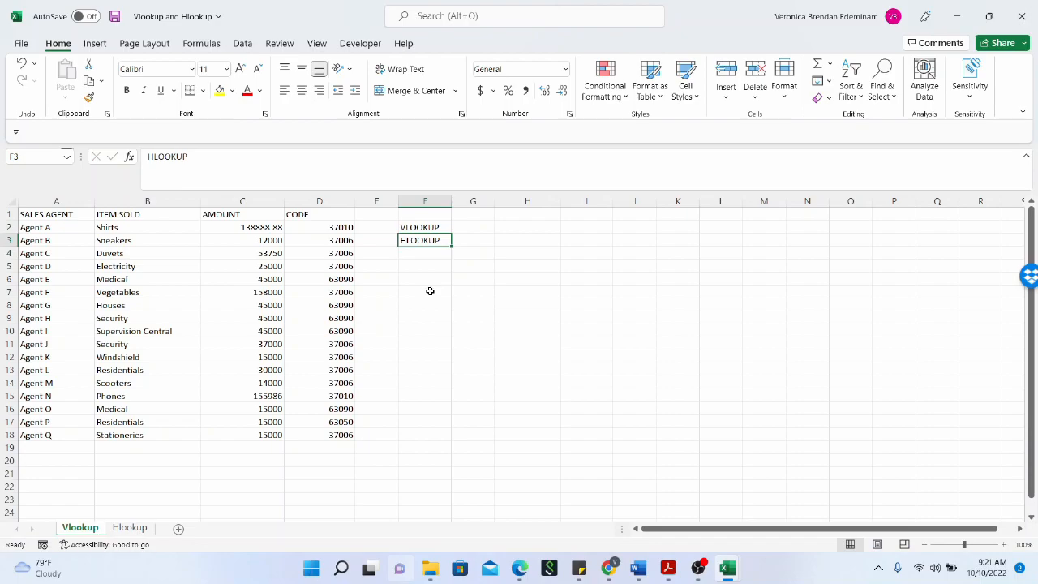
Clear the VLOOKUP and HLOOKUP labels from cells F2 and F3.
left_click(434, 227)
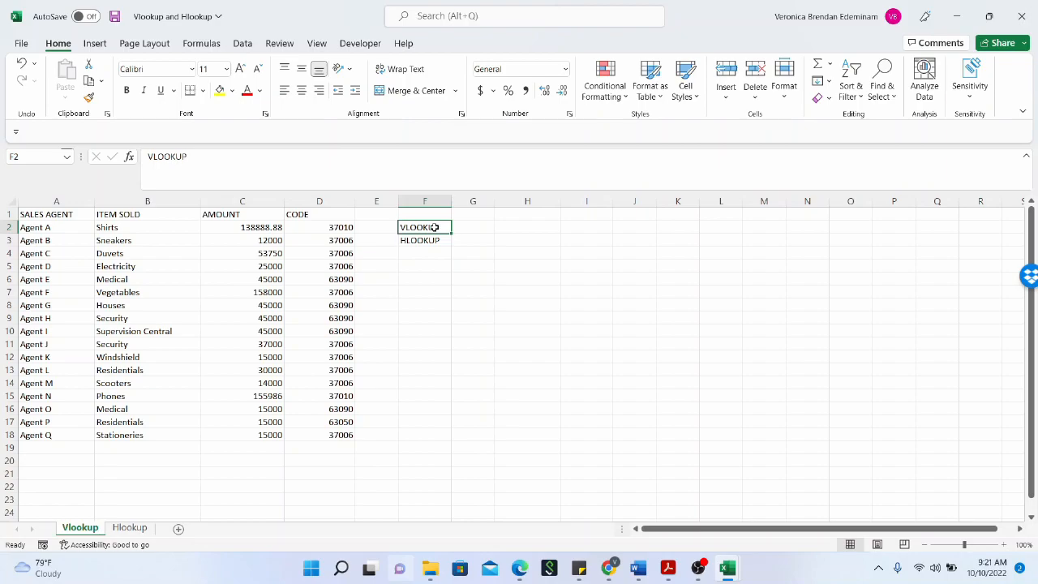
key("Delete")
left_click(415, 241)
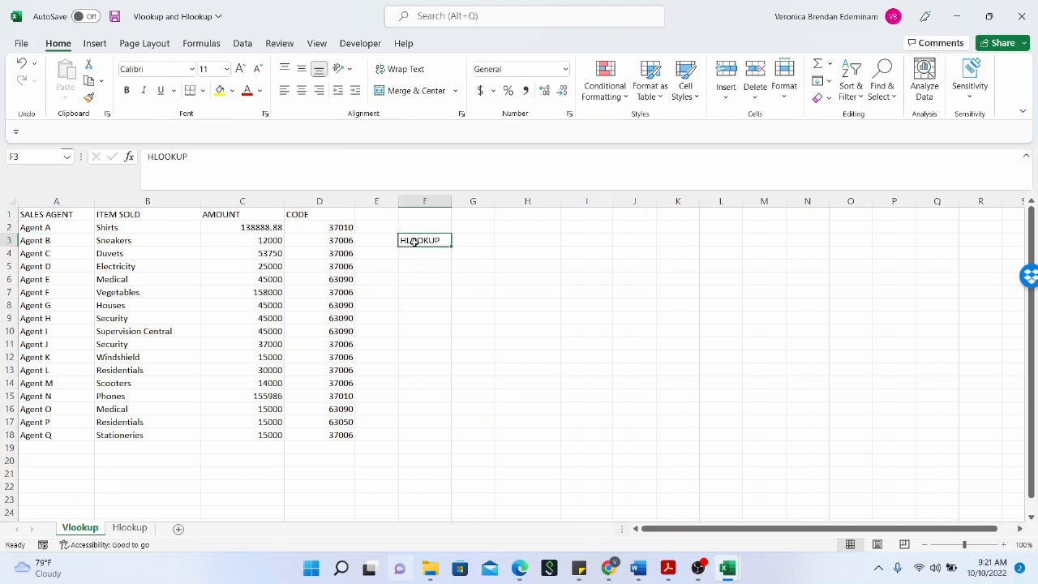
key("Delete")
left_click(422, 228)
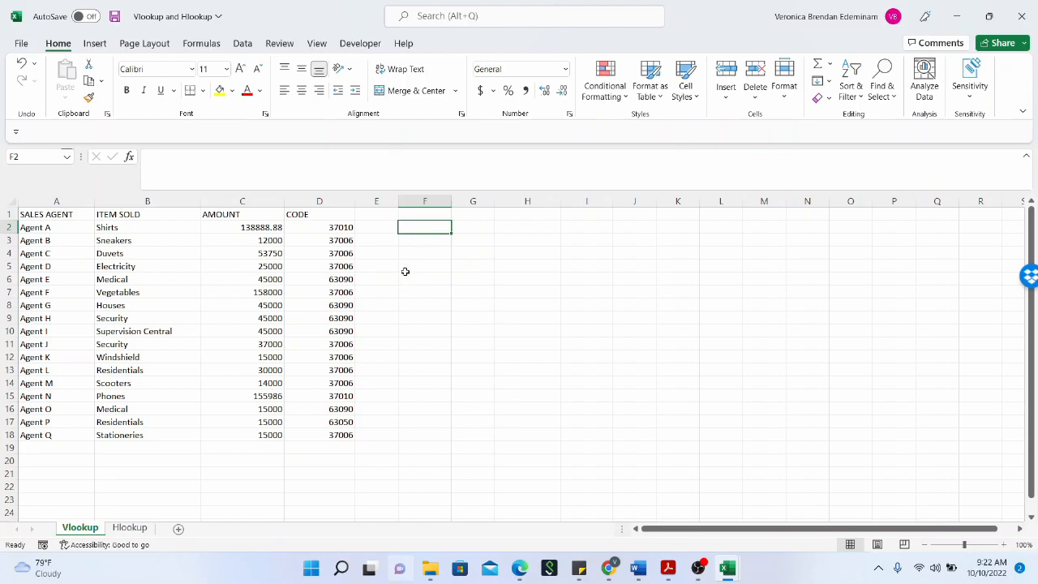
Examine the sales table, looking at Agent H's item and amount, the full data range and the column headings in row 1.
left_click(423, 252)
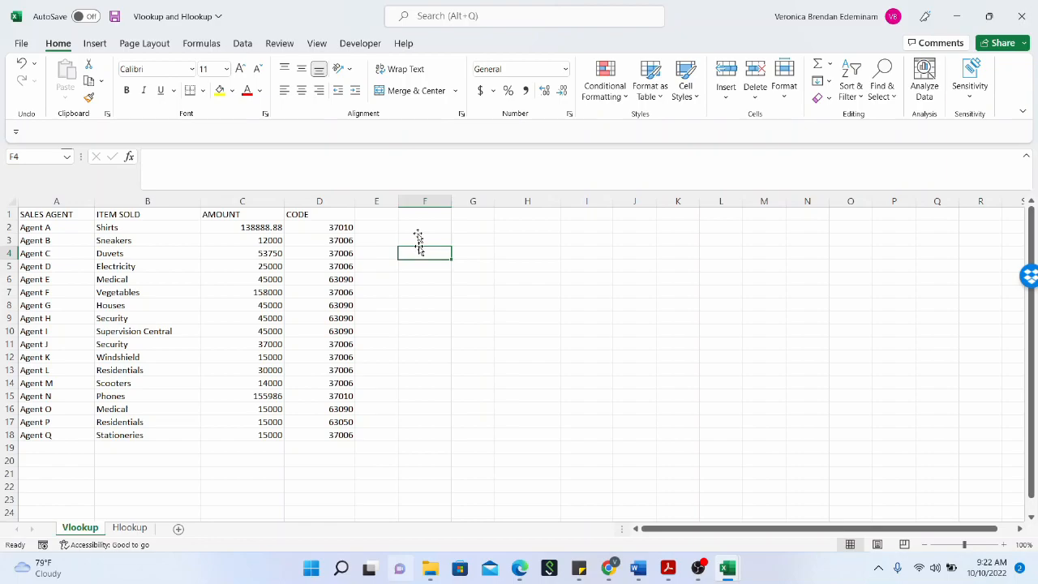
left_click(39, 320)
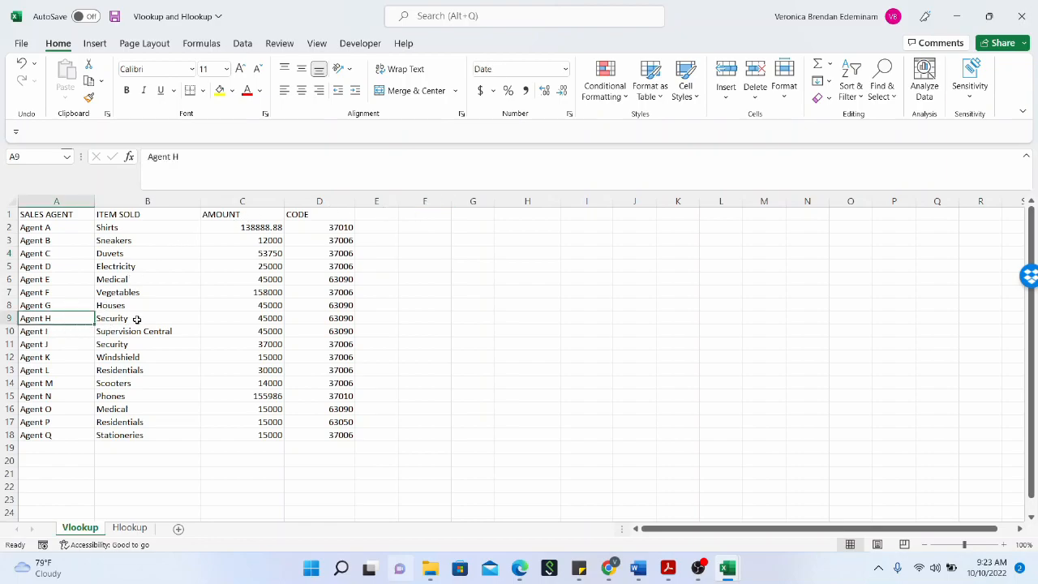
left_click(137, 319)
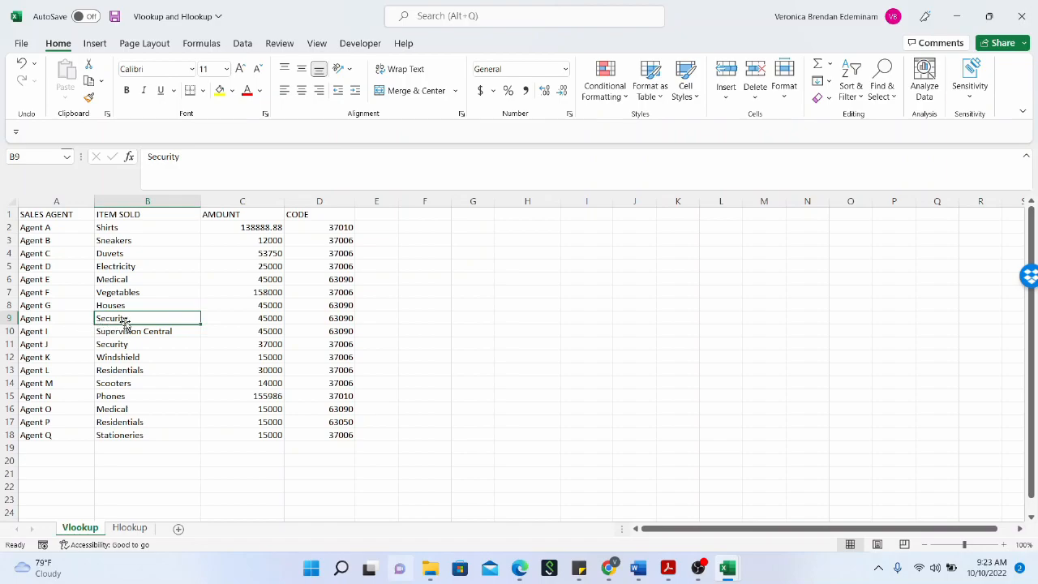
left_click(233, 325)
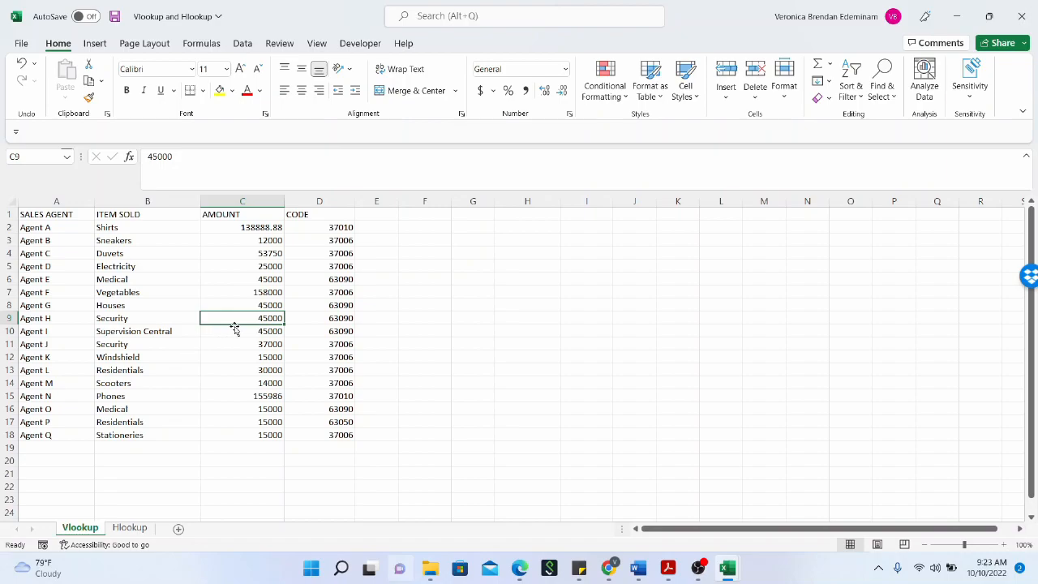
left_click(260, 332)
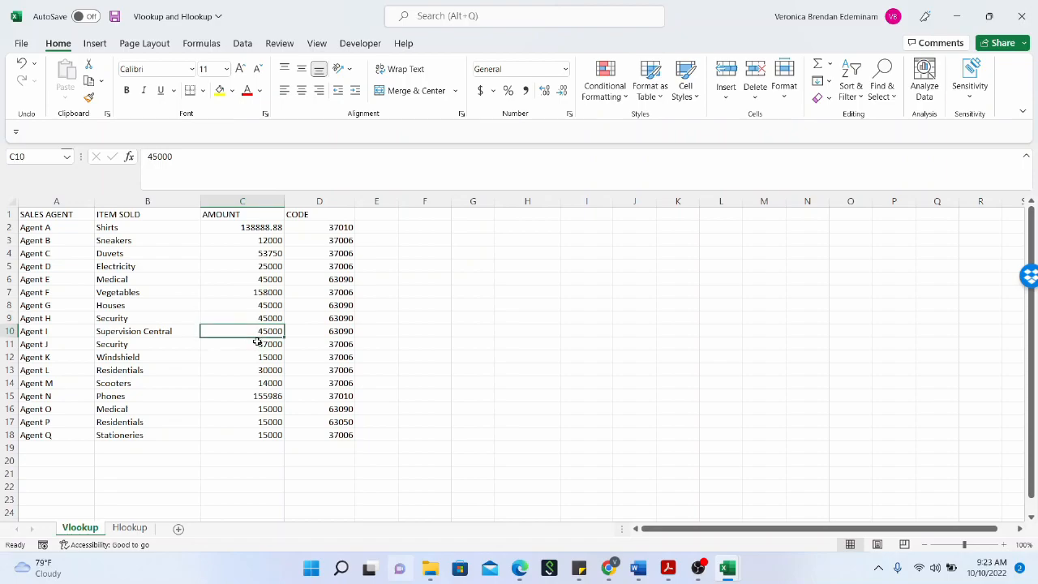
left_click_drag(37, 214, 287, 391)
mouse_move(302, 443)
left_mouse_down()
mouse_move(308, 457)
mouse_move(311, 433)
left_mouse_up()
left_click(257, 381)
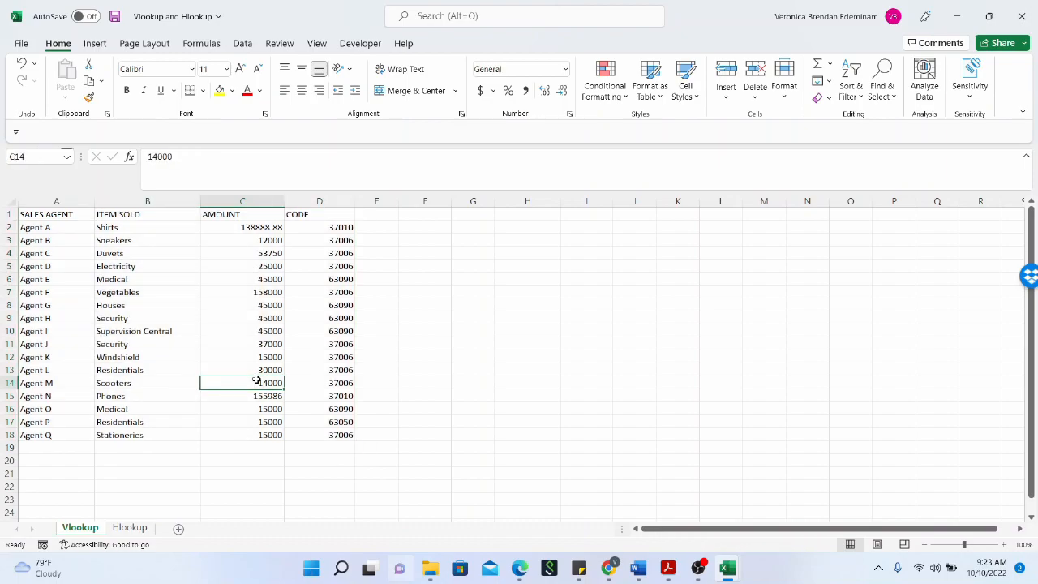
left_click(65, 298)
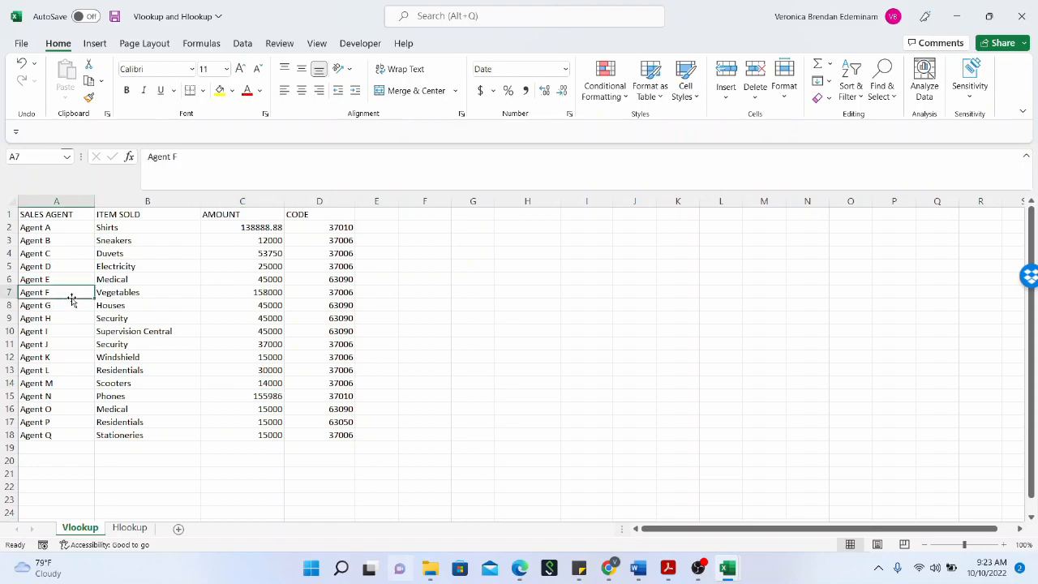
left_click(71, 308)
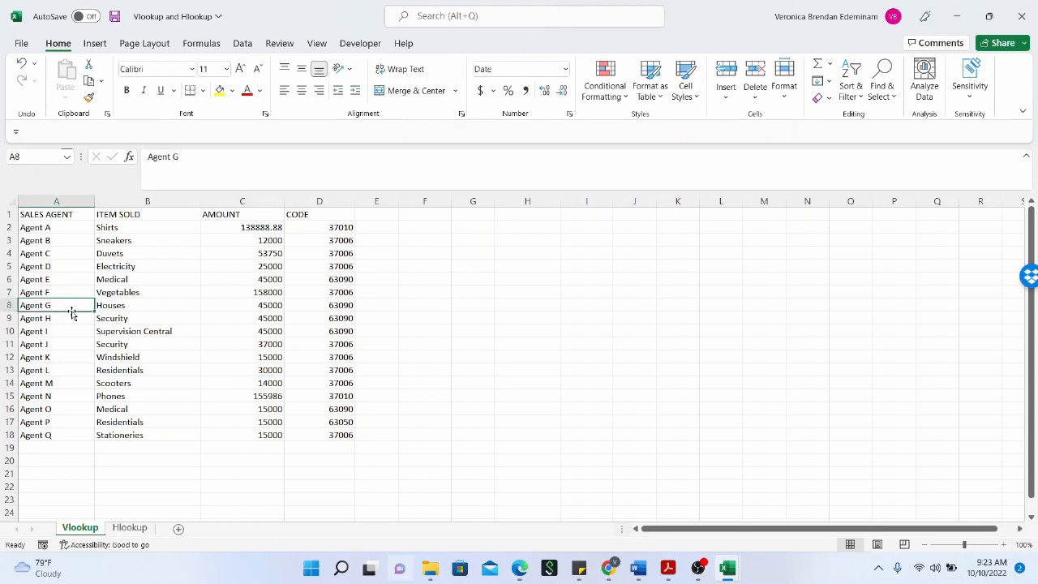
left_click(68, 212)
left_click_drag(68, 212, 320, 213)
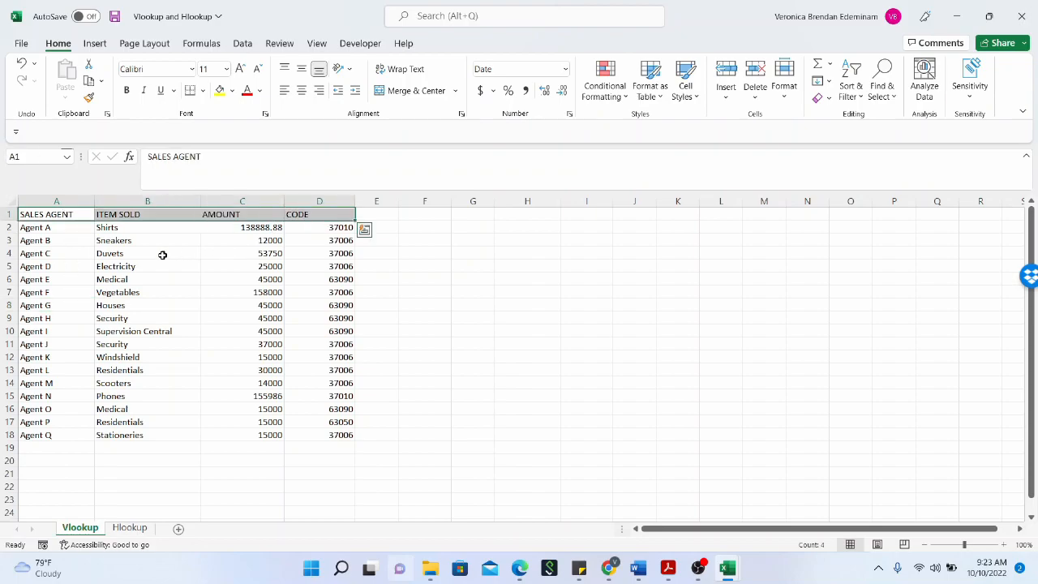
left_click(425, 304)
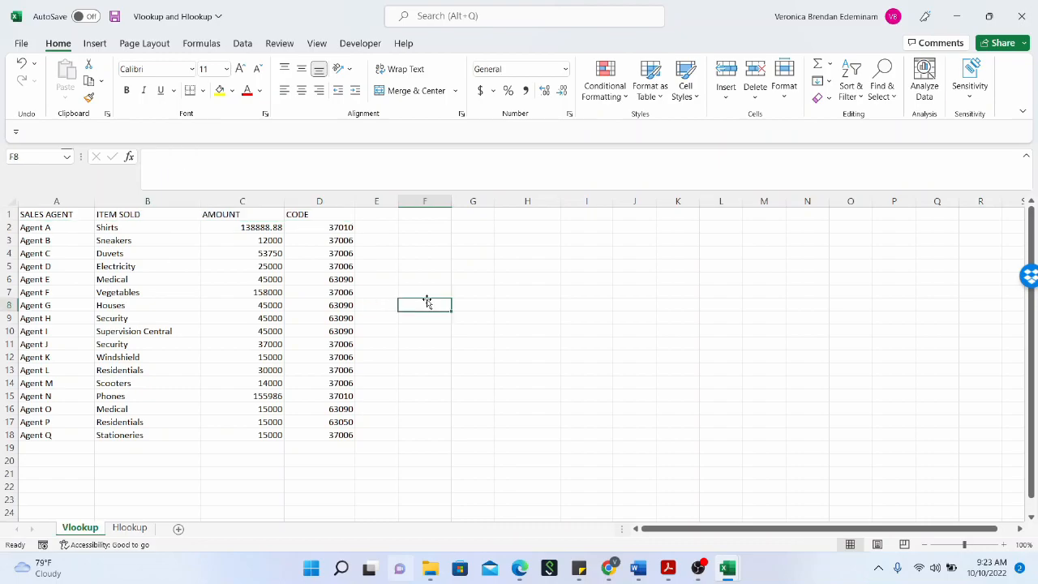
Widen column E.
left_click_drag(399, 203, 435, 204)
left_click(421, 227)
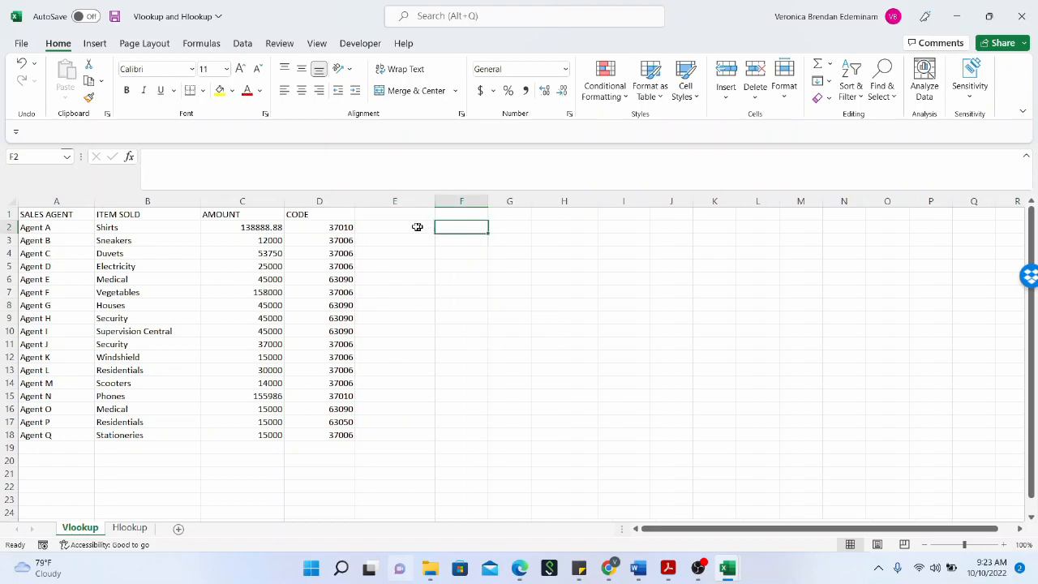
type("=")
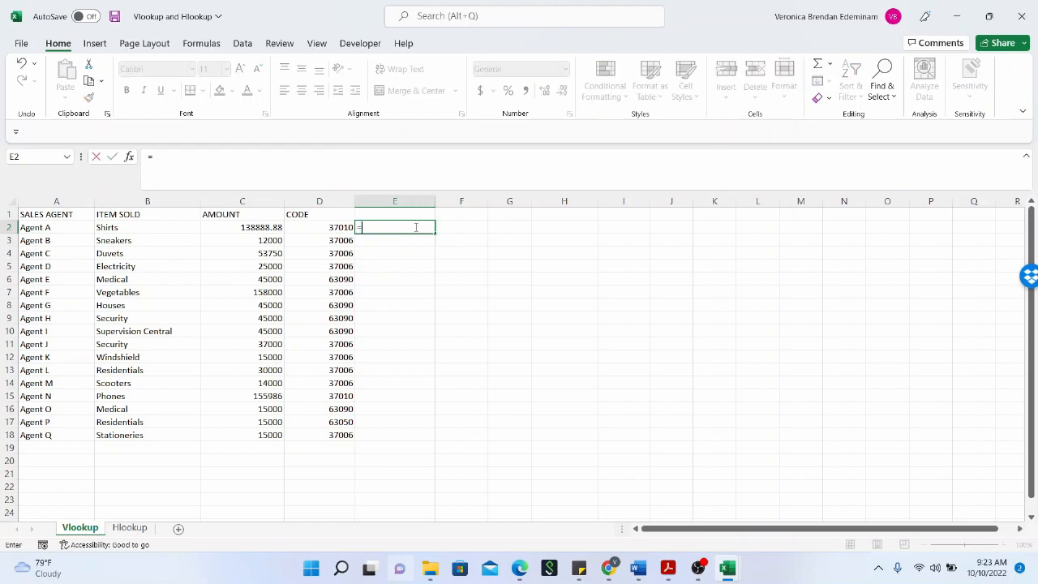
type("VLO")
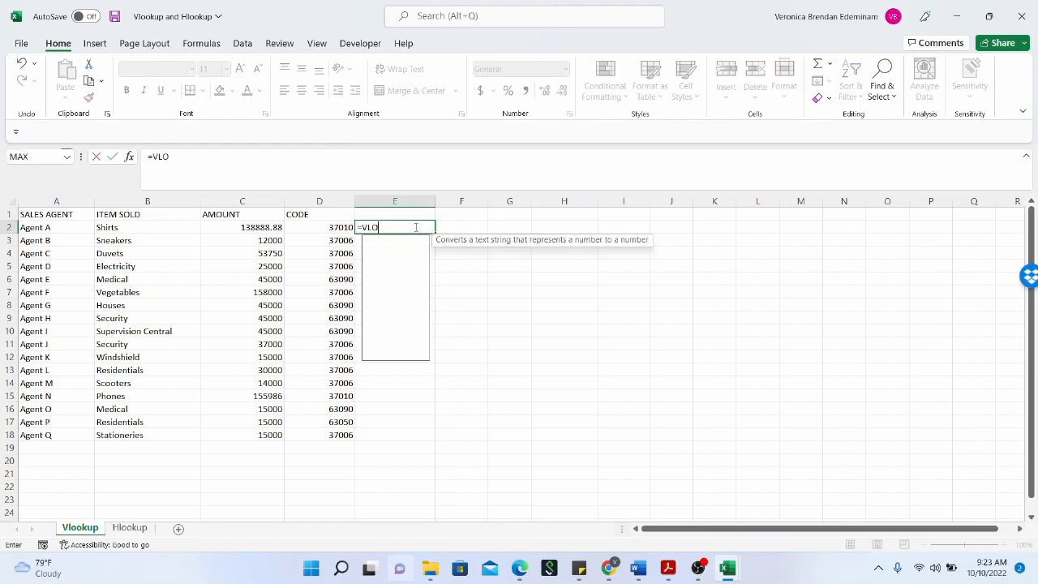
type("OKUP")
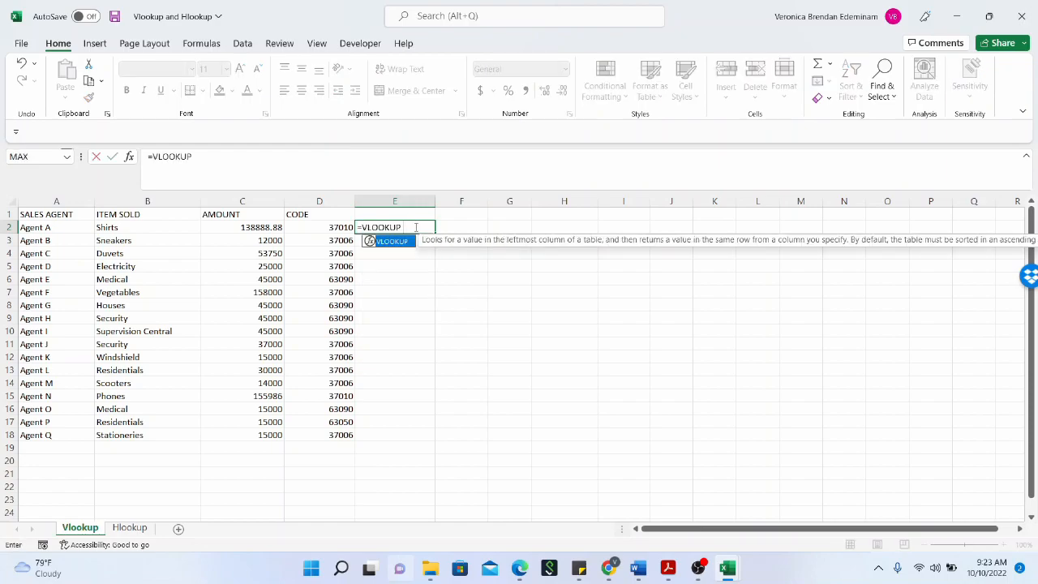
type("(")
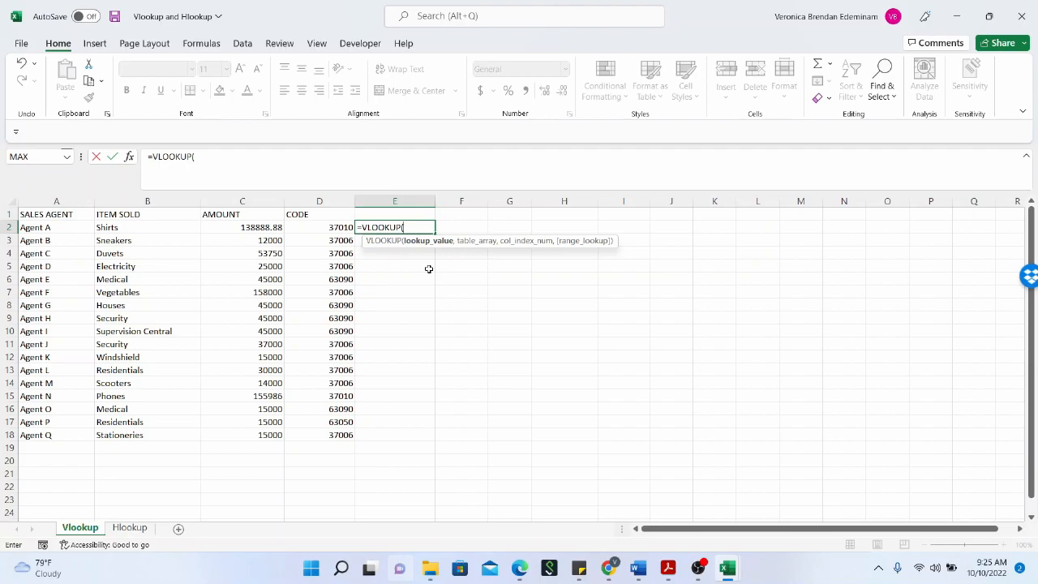
key("BackSpace")
key("BackSpace")
key("BackSpace")
key("BackSpace")
key("BackSpace")
key("BackSpace")
key("BackSpace")
key("BackSpace")
key("BackSpace")
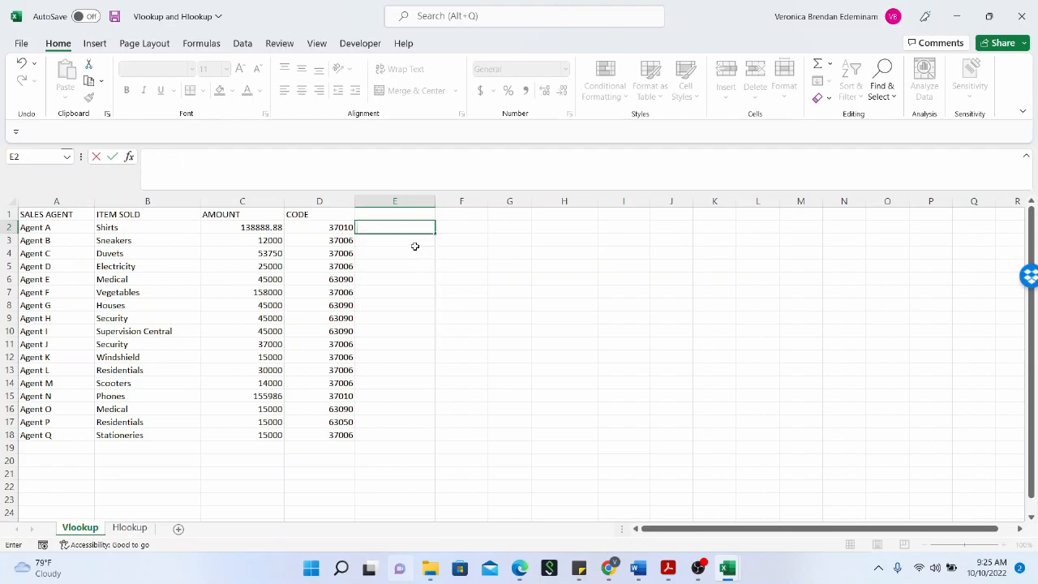
Merge and center cells G2:H2 and enter the title SALES DASHBOARD there in bold.
left_click(480, 234)
left_click(497, 228)
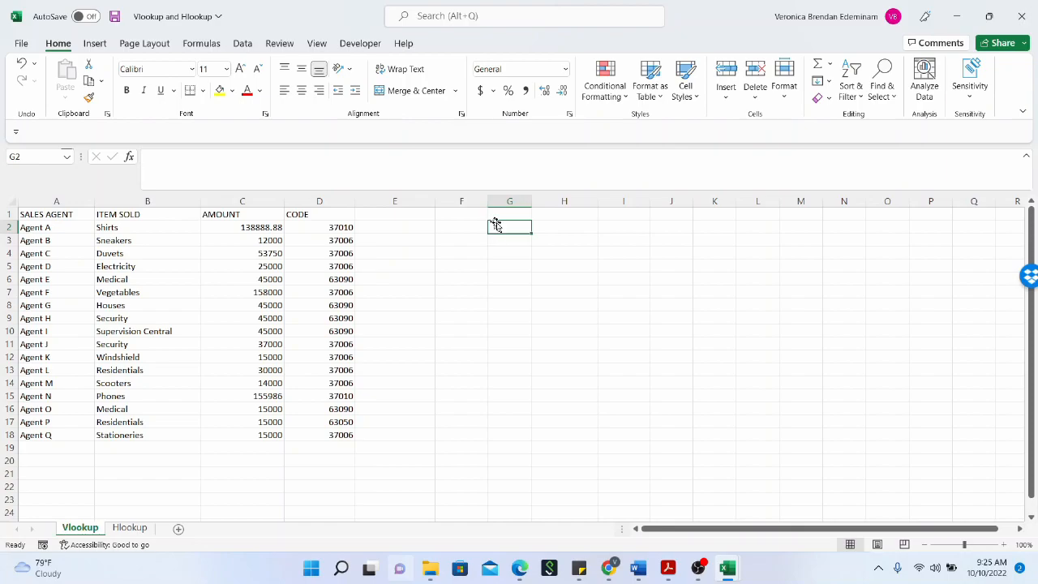
left_click_drag(510, 228, 554, 229)
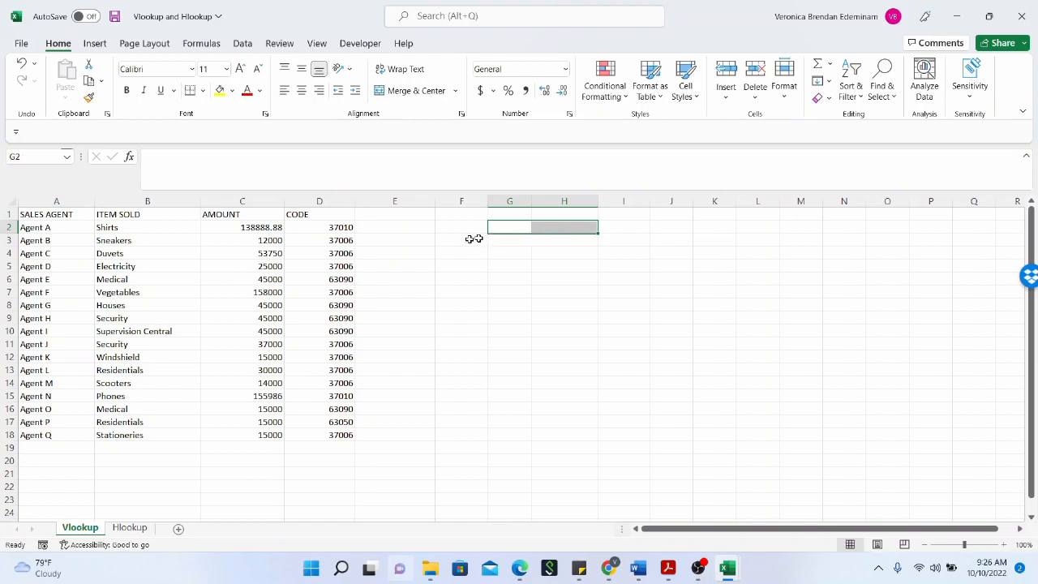
left_click(422, 89)
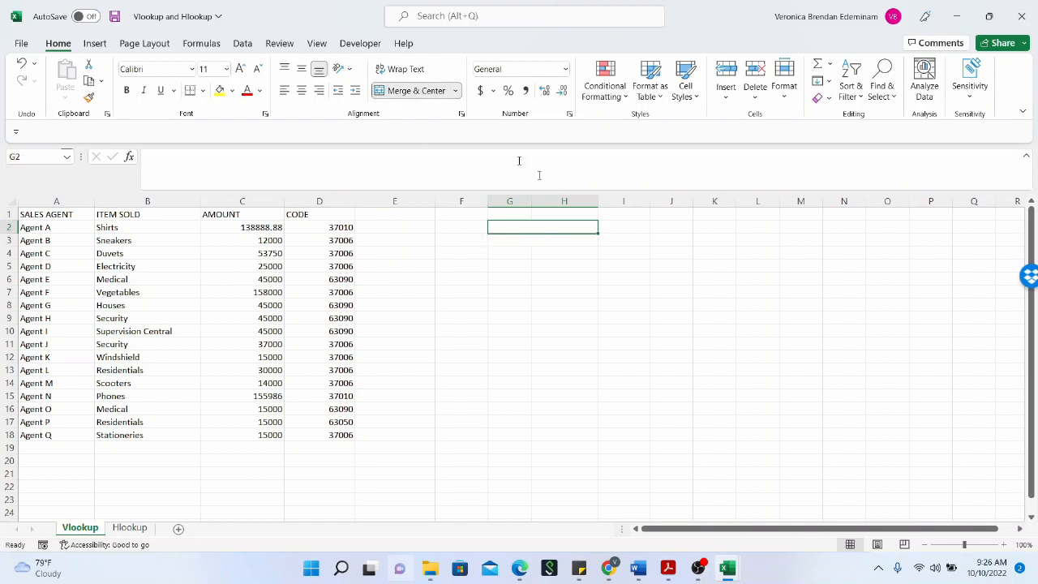
type("SALE")
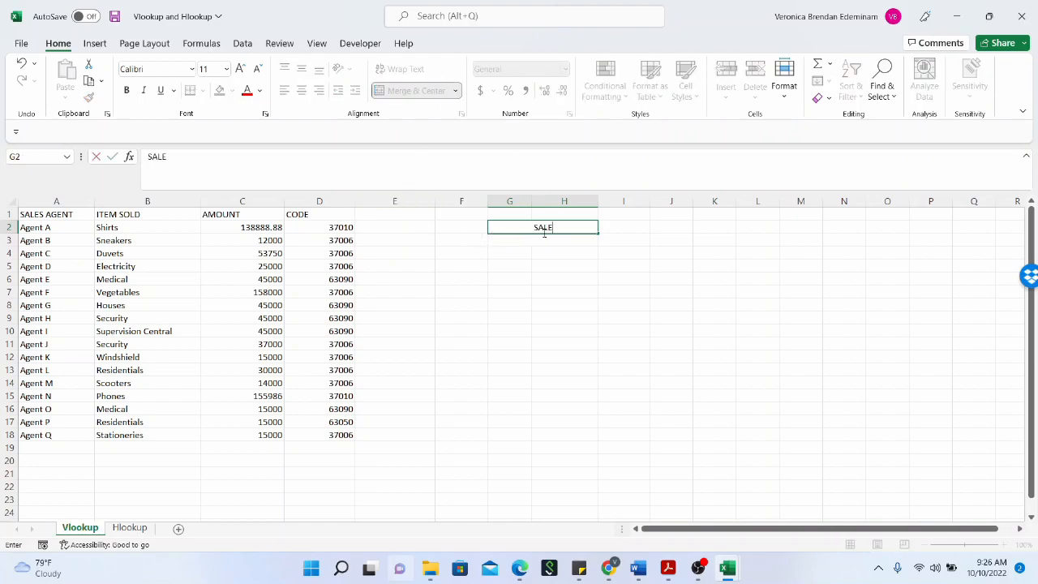
type("S DASHBOARD")
key("Return")
left_click(543, 231)
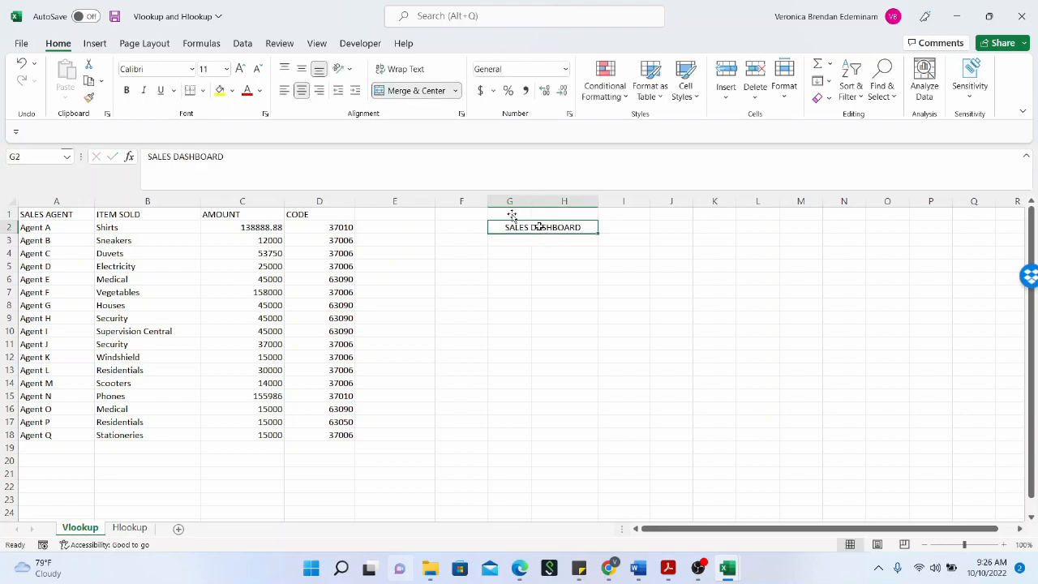
key("ctrl+b")
Widen column G and enter the labels Sales Agent, Items Sold and Amount in cells G3 to G5.
left_click(503, 238)
left_click_drag(530, 204, 544, 207)
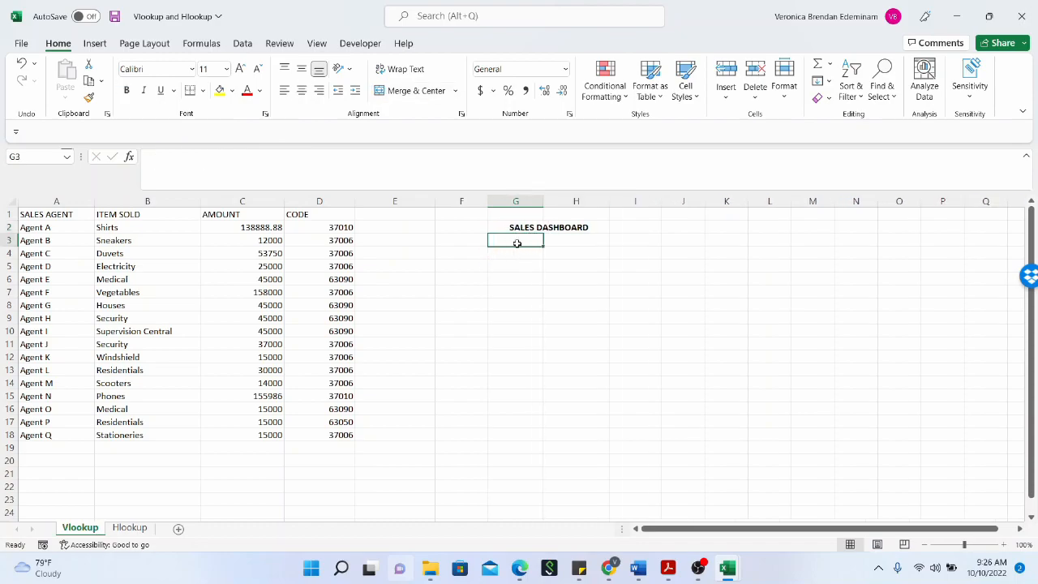
type("Sales ")
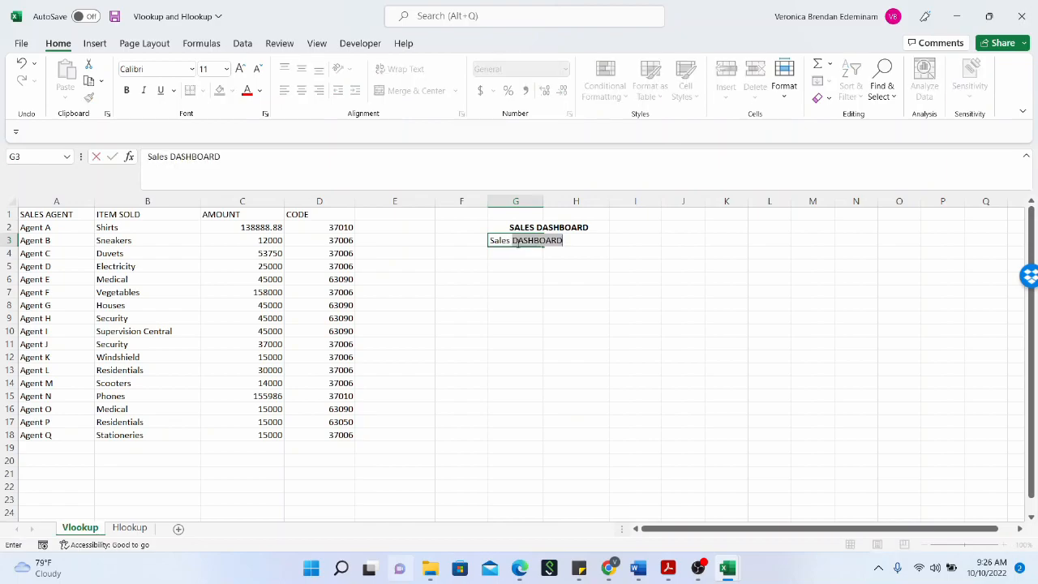
type("Agent")
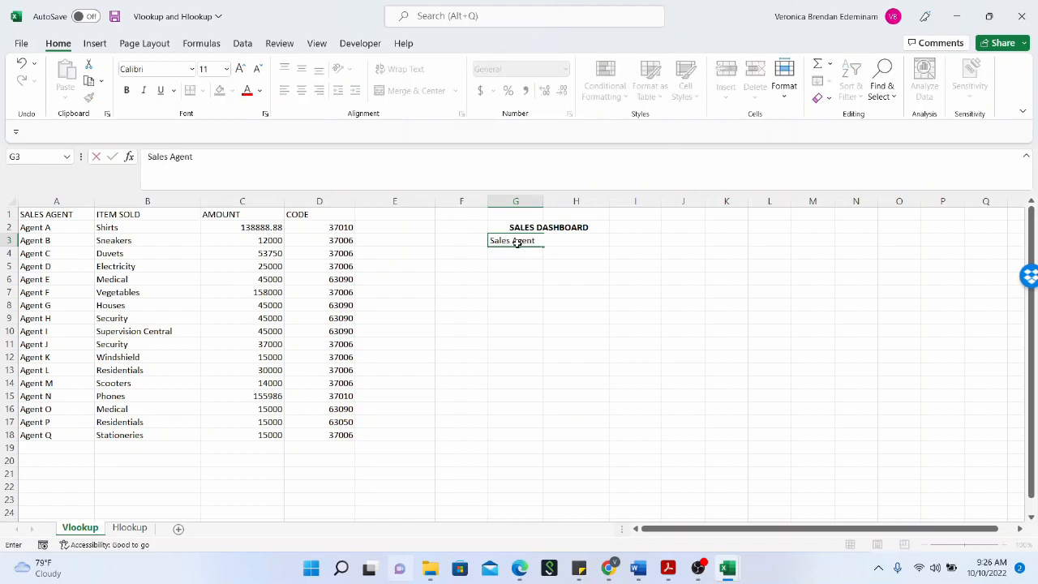
key("Return")
type("Items Sold")
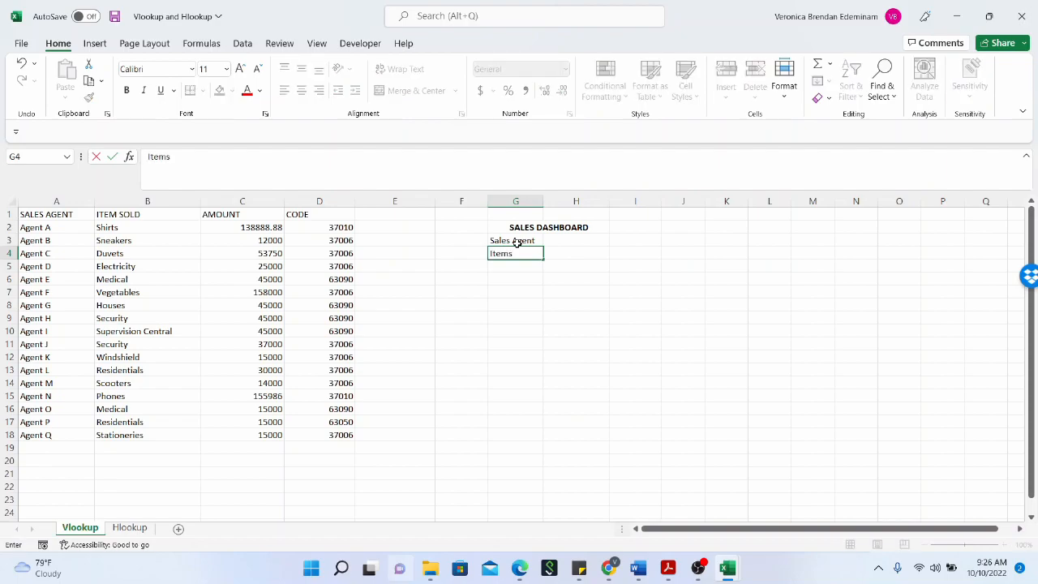
key("Return")
type("Amount")
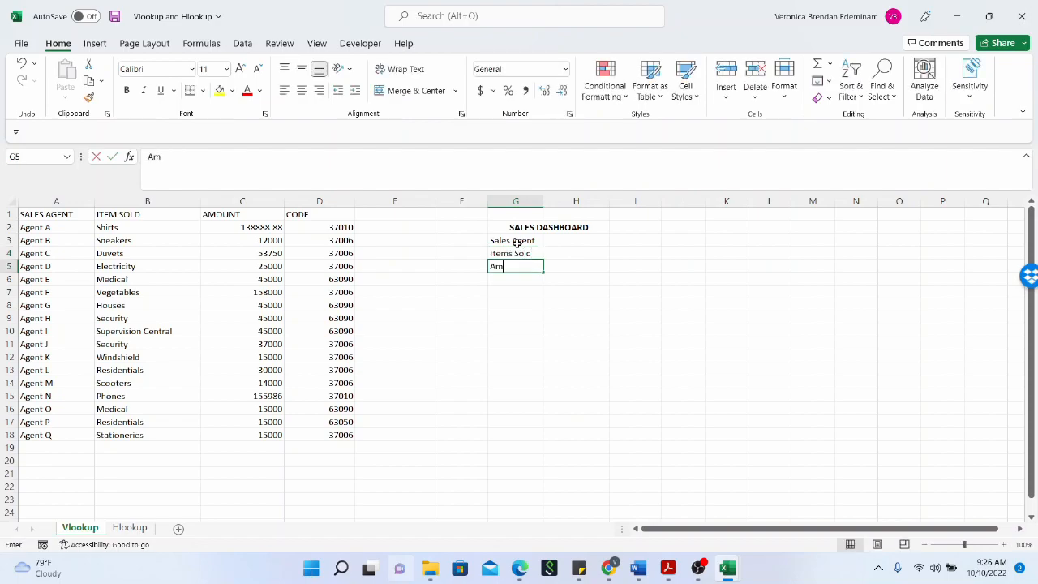
left_click(570, 237)
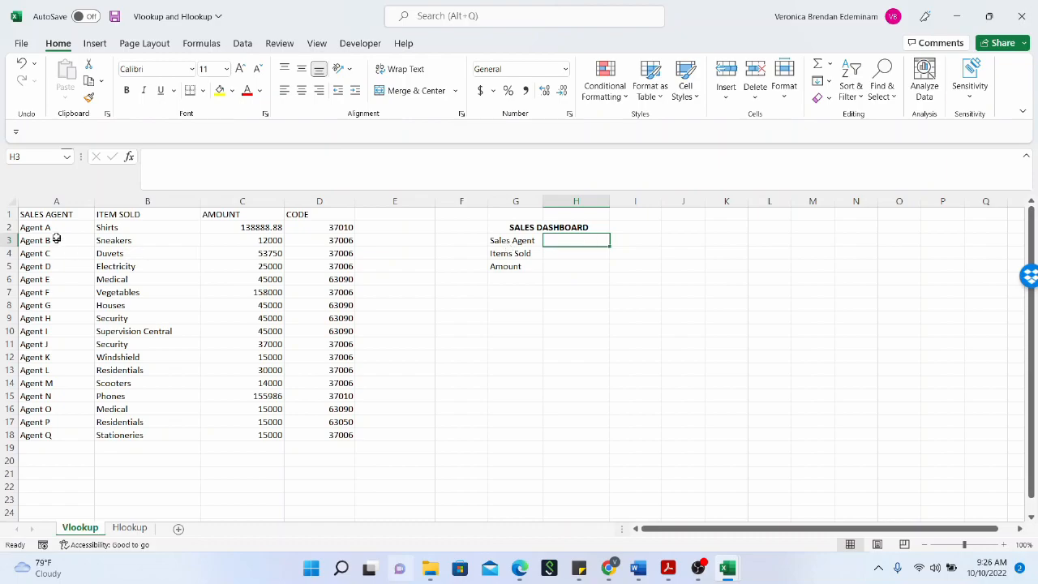
Add list data validation to cell H3 using the agent names in A2:A18 as the source.
left_click_drag(60, 228, 49, 433)
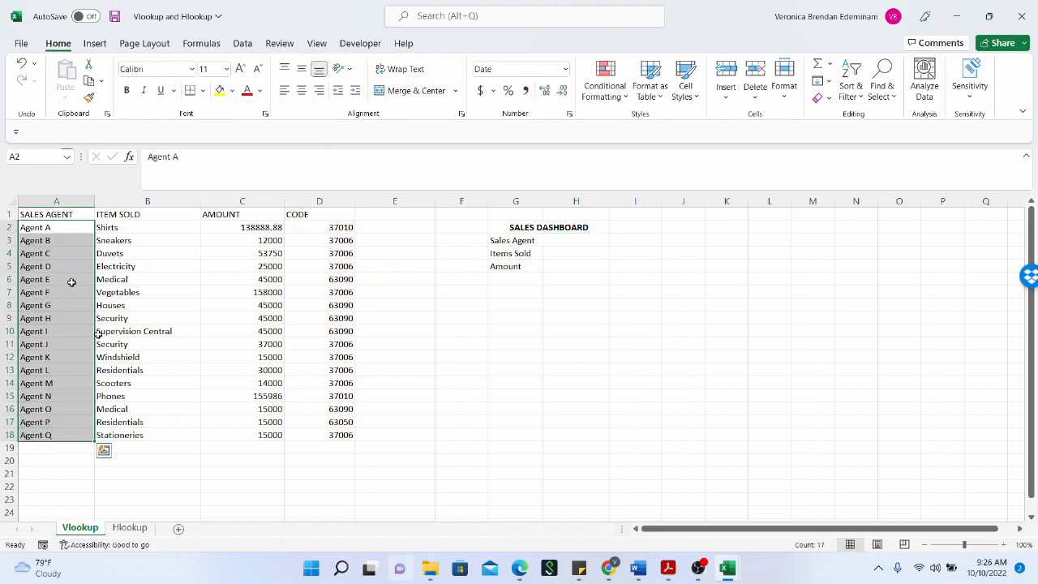
left_click(552, 241)
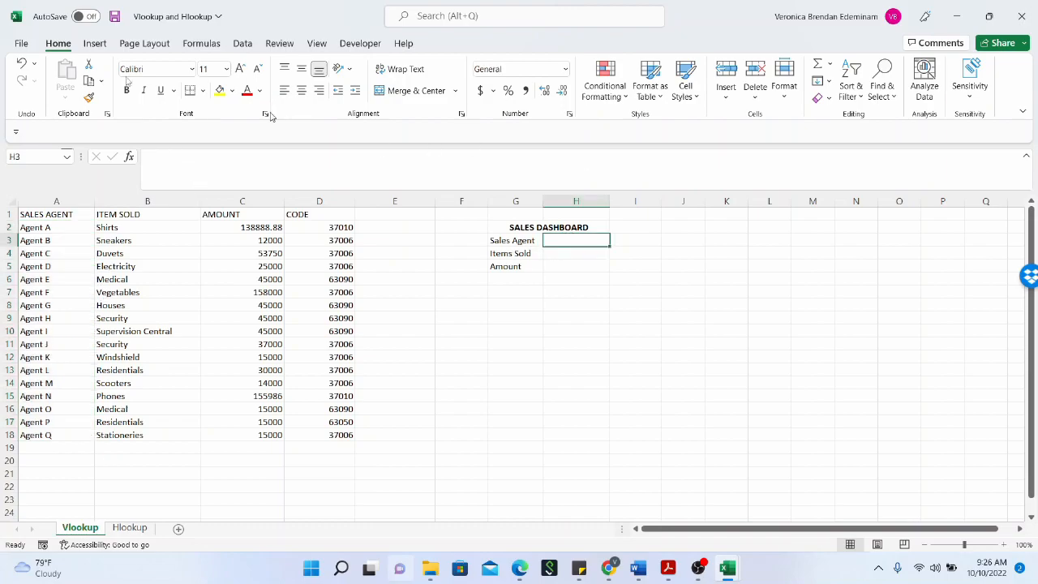
left_click(243, 43)
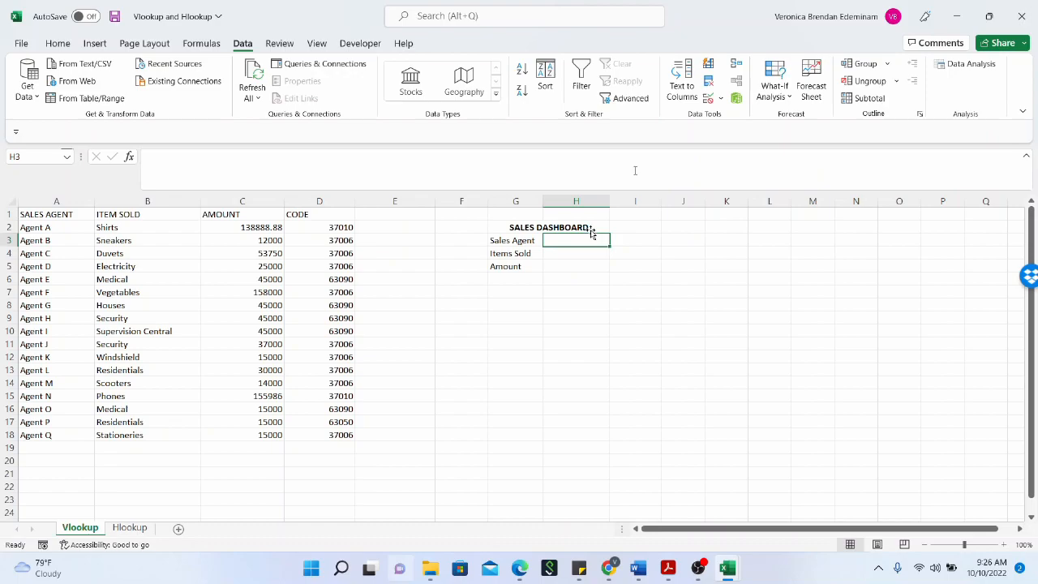
left_click(720, 98)
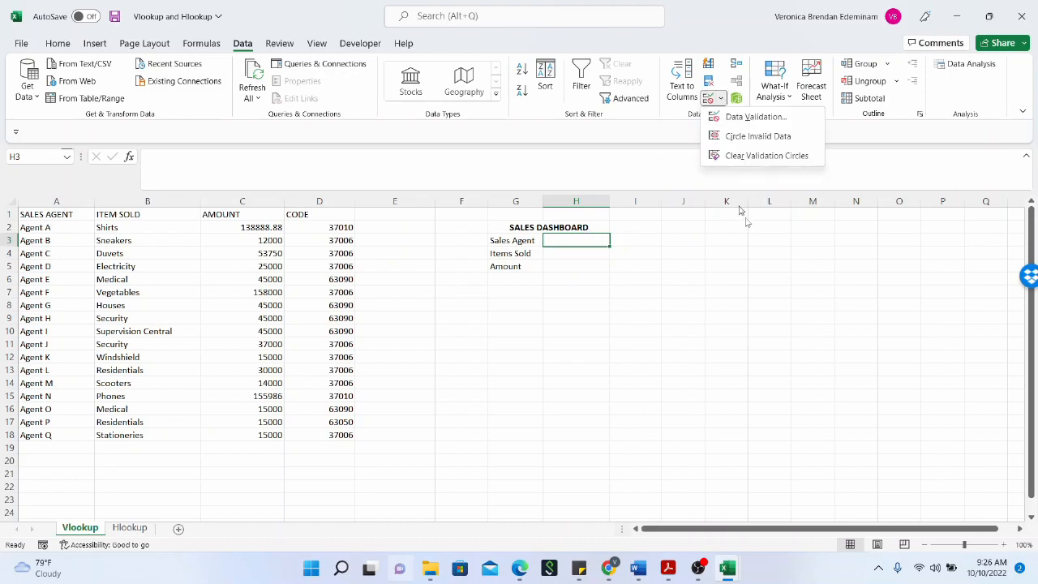
left_click(757, 119)
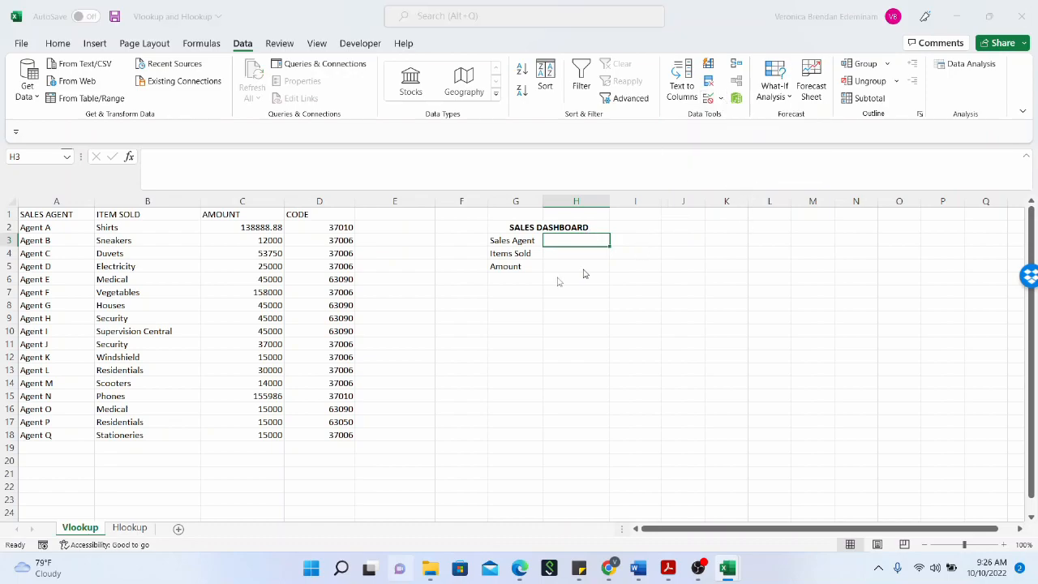
left_click(407, 183)
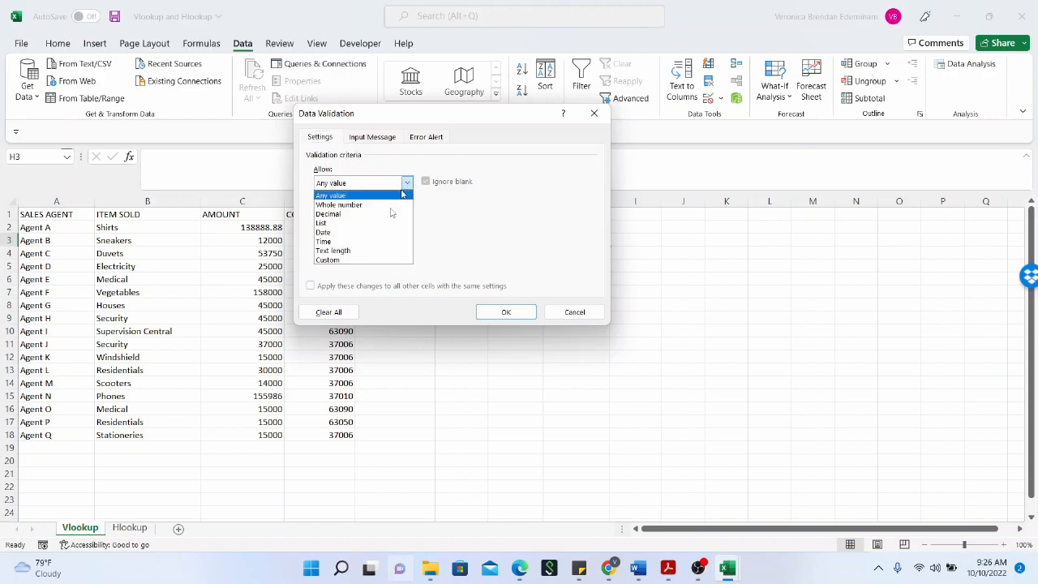
left_click(363, 223)
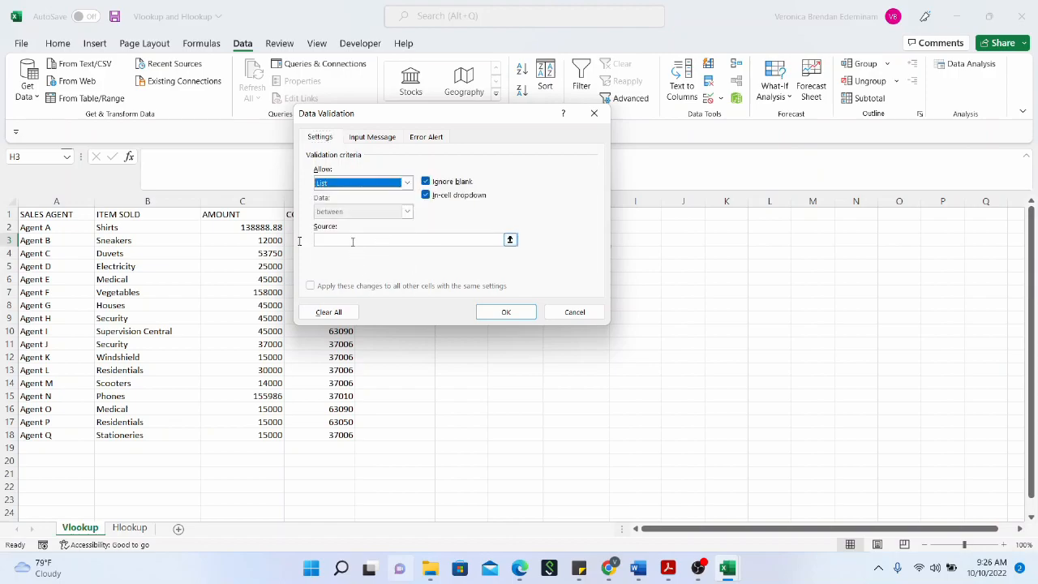
left_click(356, 240)
left_click_drag(51, 232, 46, 435)
left_click(480, 315)
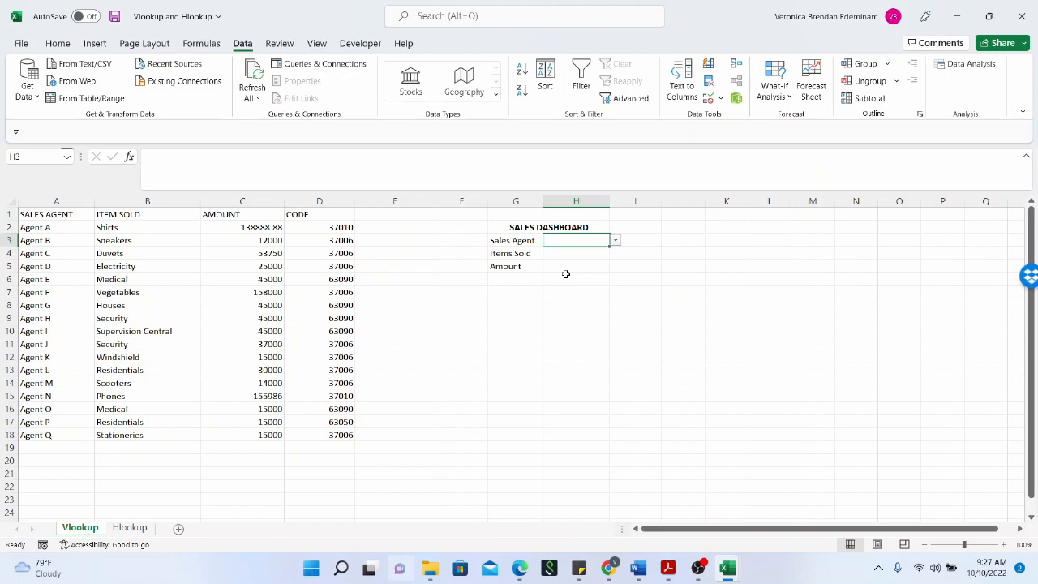
Try out the drop-down list in H3 by browsing the agent names and choosing Agent C.
left_click(583, 253)
left_click(599, 241)
left_click(616, 244)
left_click_drag(614, 271, 616, 251)
left_click(616, 241)
left_click(572, 257)
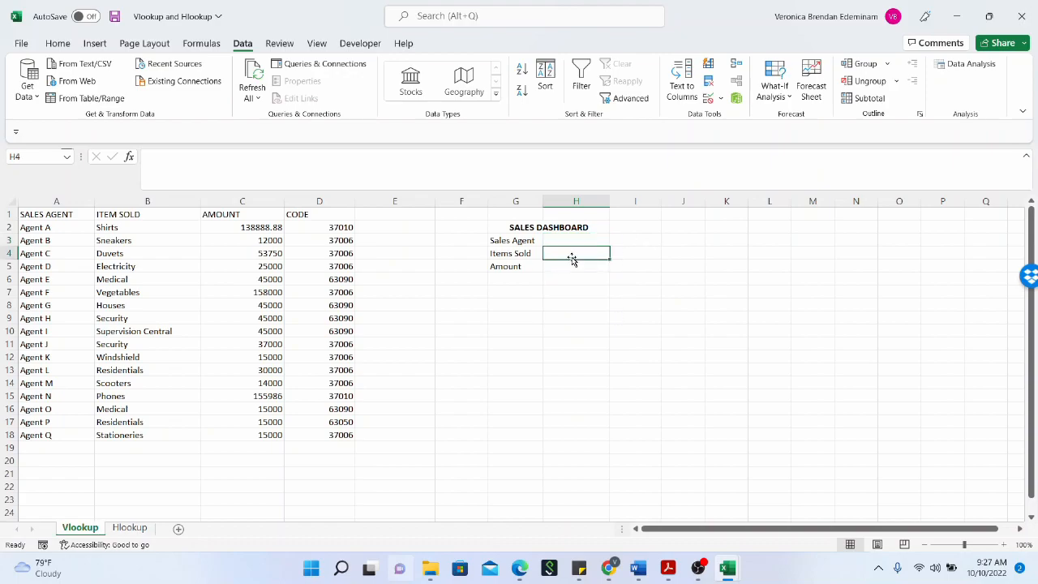
left_click(587, 238)
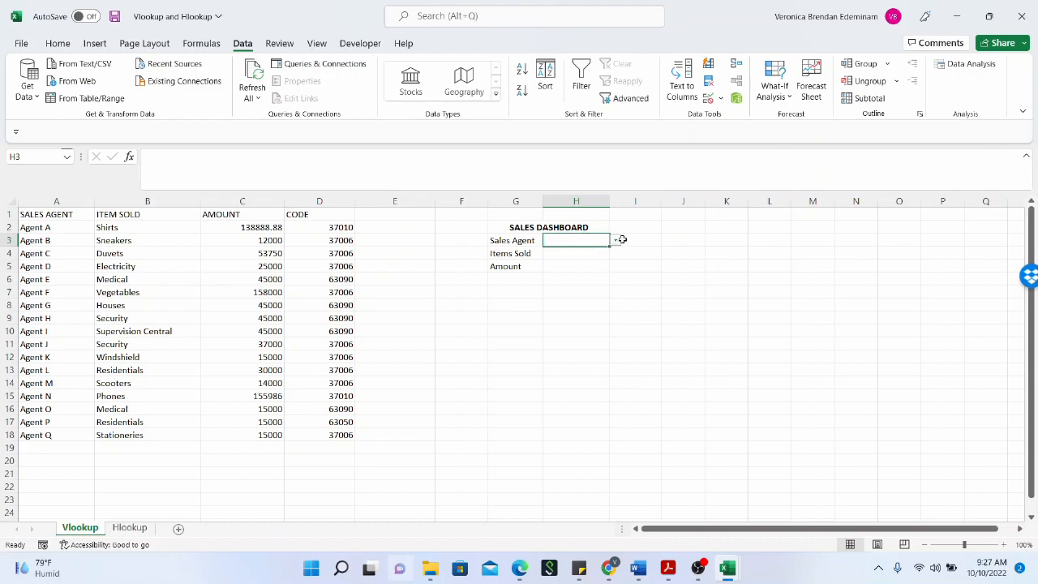
left_click(616, 244)
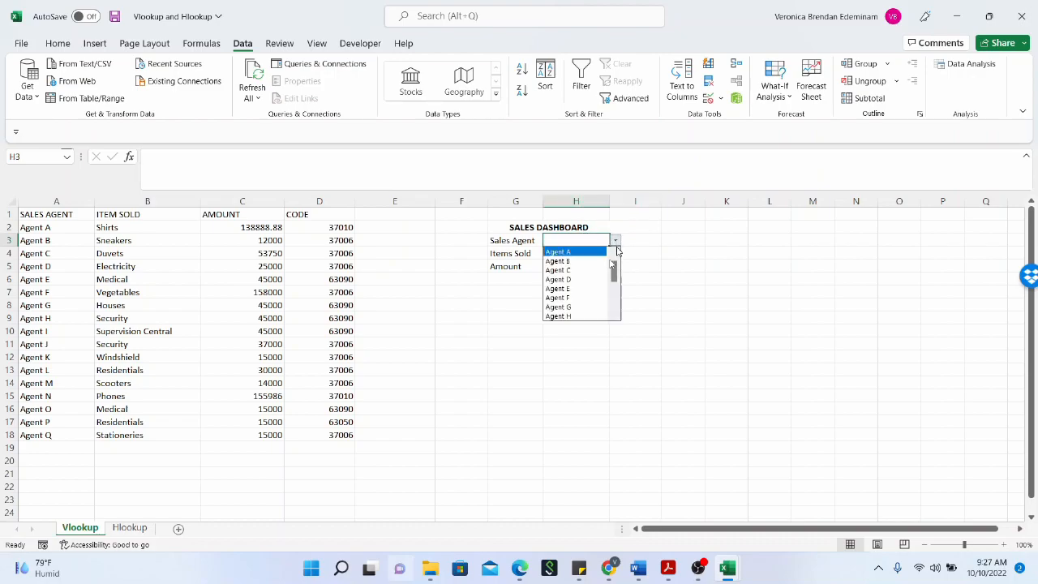
left_click(595, 266)
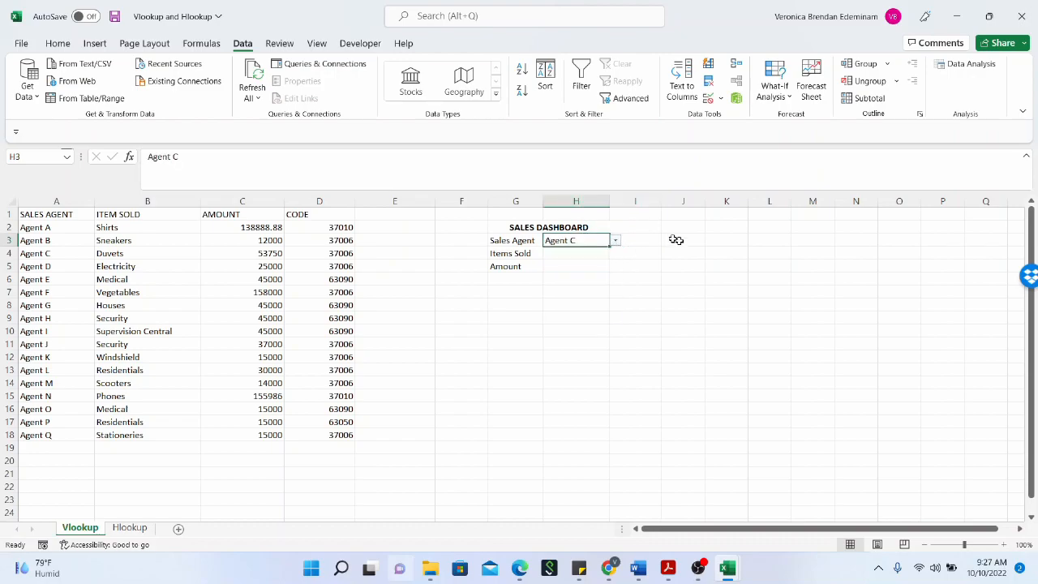
left_click(679, 240)
key("ctrl+c")
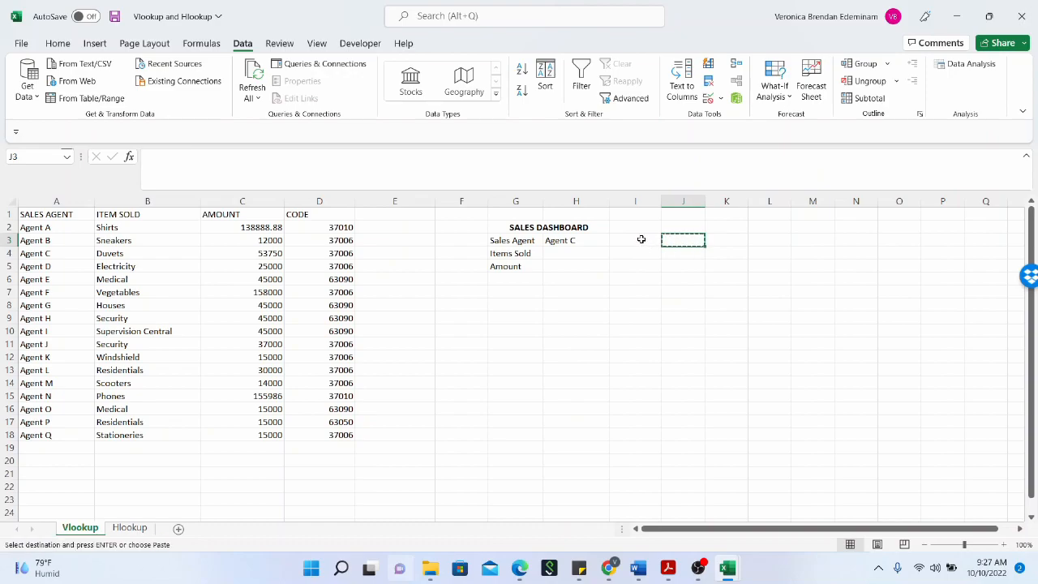
left_click(639, 240)
left_click(646, 257)
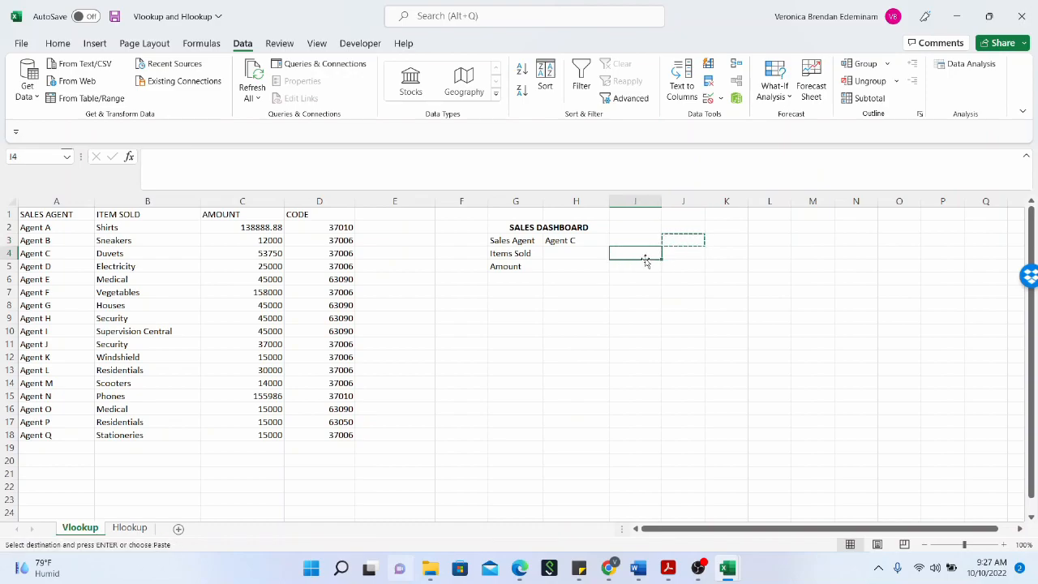
key("Escape")
left_click(640, 242)
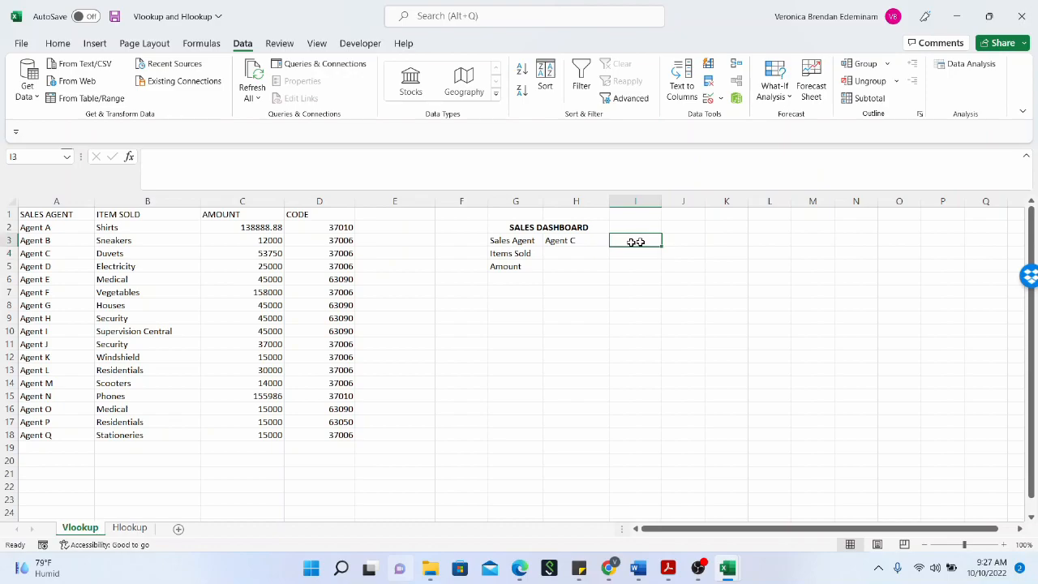
Switch the sales agent in H3 to Agent D, and finally to Agent E, from the drop-down list.
left_click(573, 241)
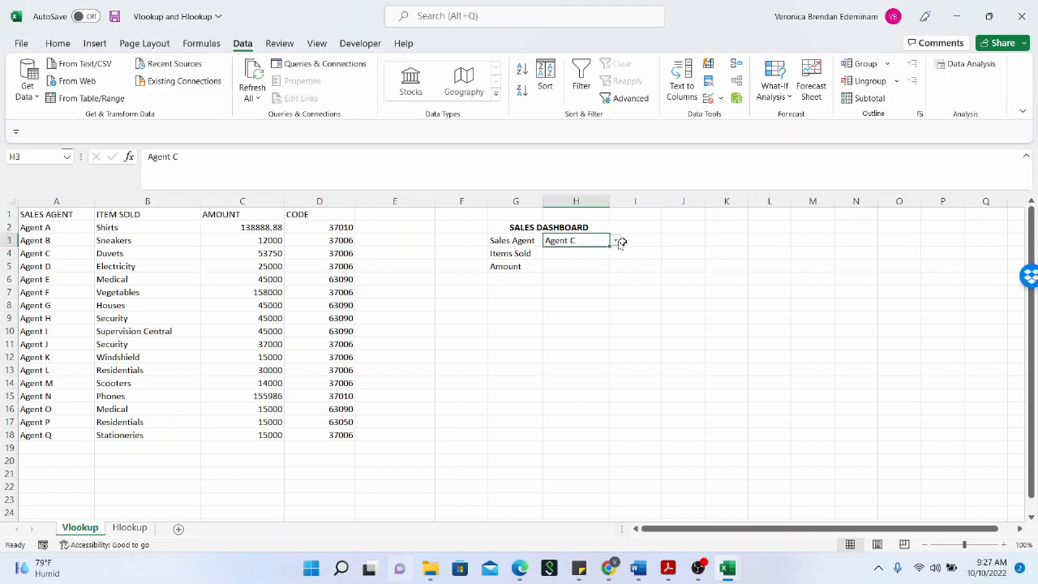
left_click(615, 242)
left_click(587, 262)
left_click(615, 241)
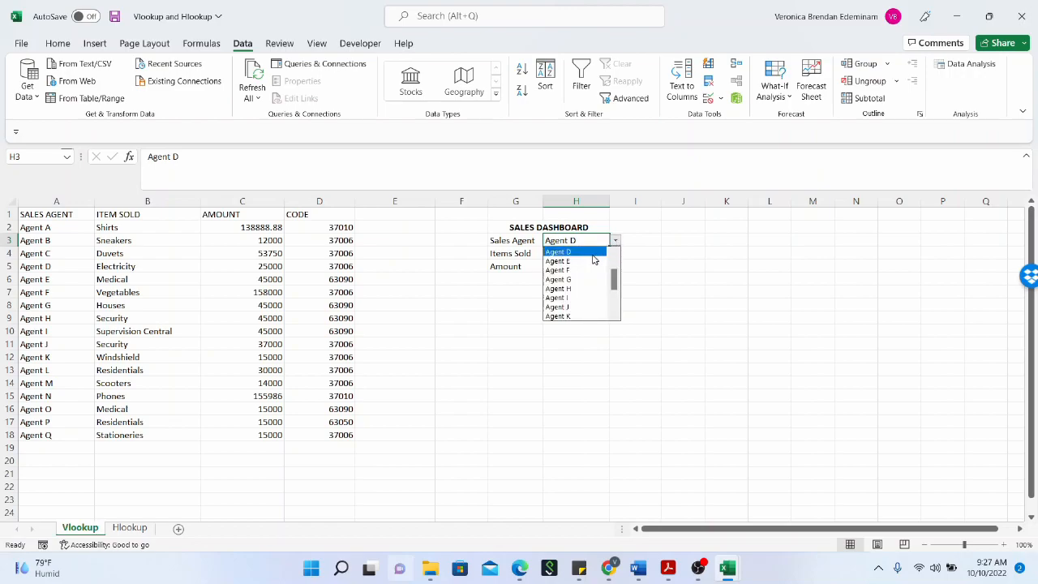
left_click(592, 261)
Start a VLOOKUP formula in H4 with H3 as the lookup value and A2:B18 as the table array.
left_click(582, 253)
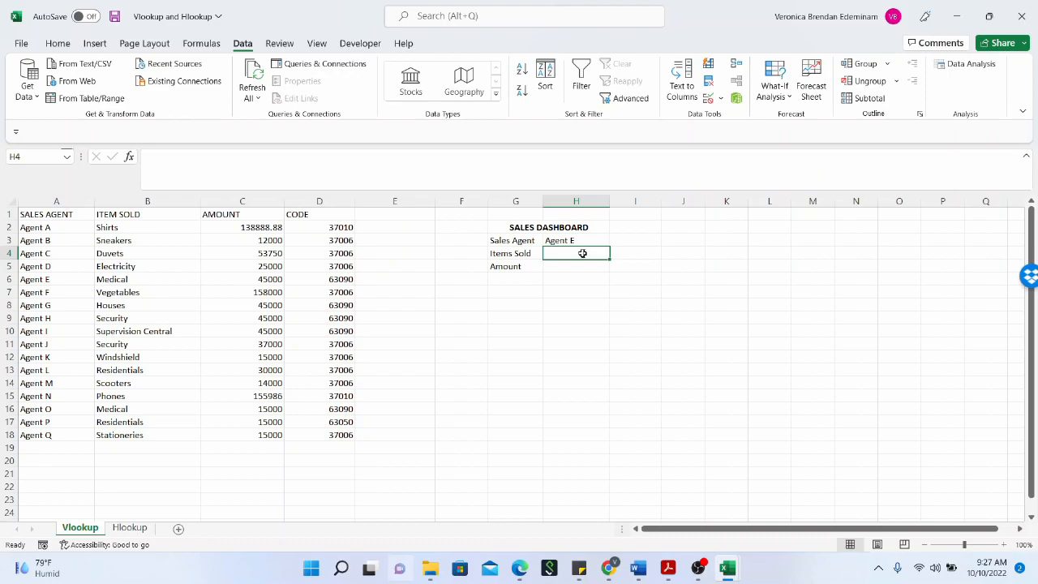
type("=vlookup(")
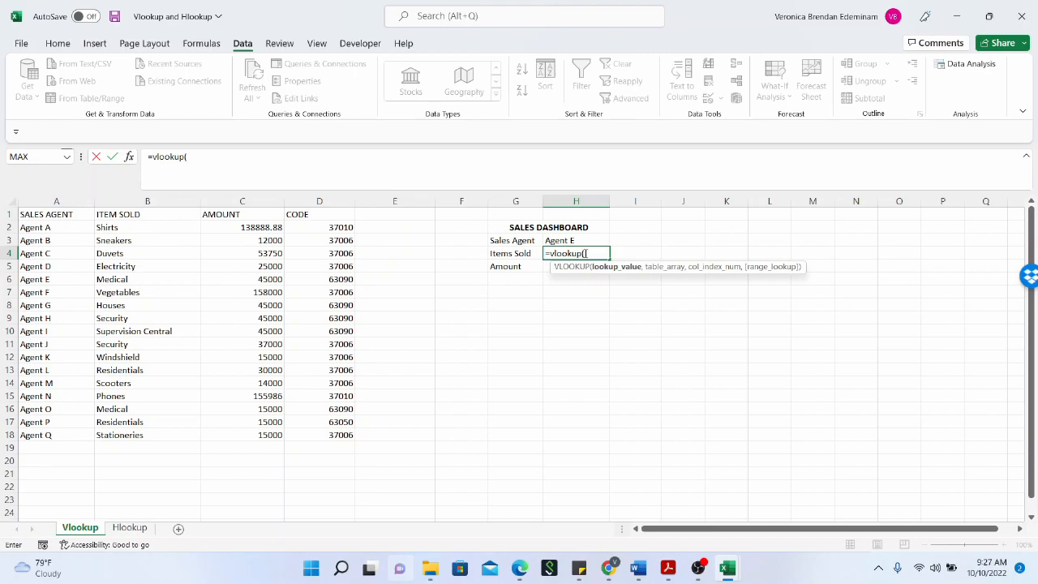
left_click(582, 241)
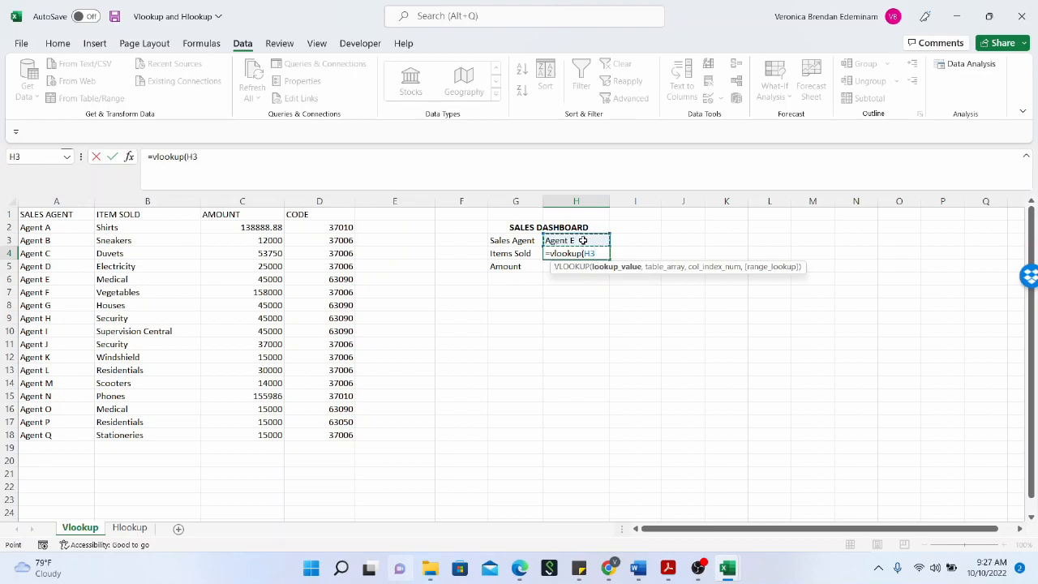
type(",")
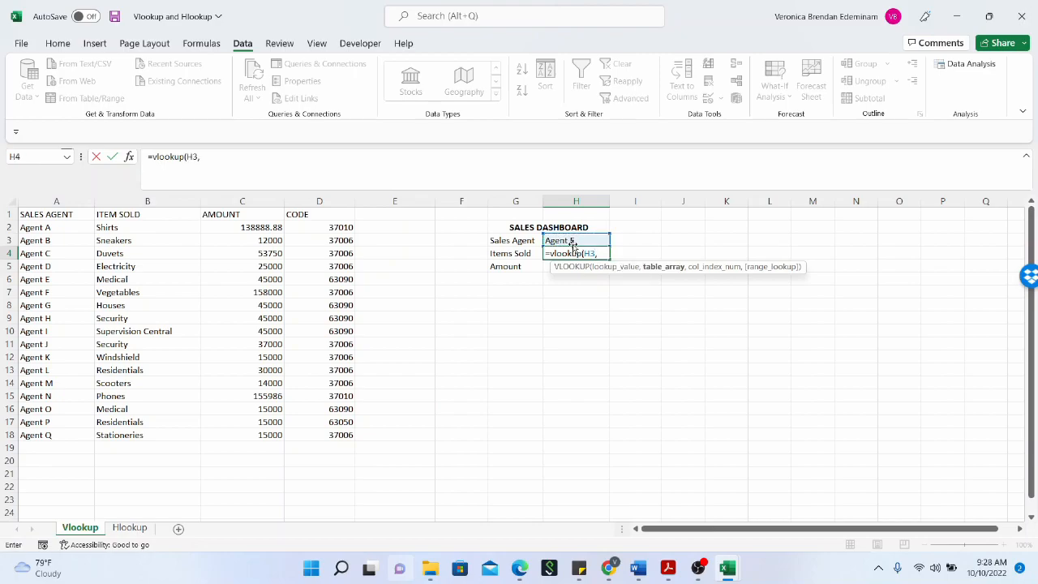
left_click(30, 227)
left_click_drag(270, 292, 262, 435)
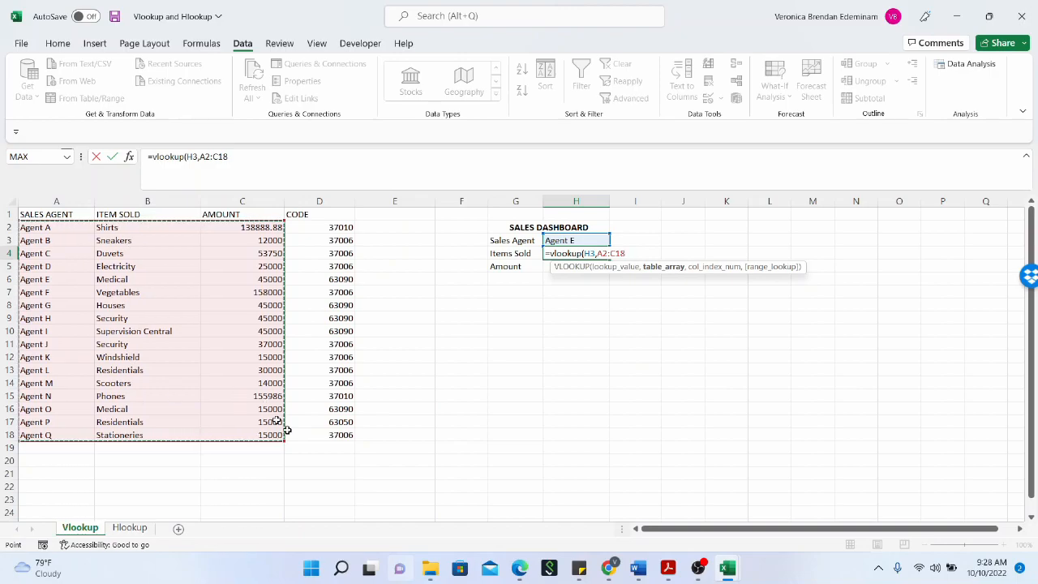
left_click_drag(283, 435, 192, 436)
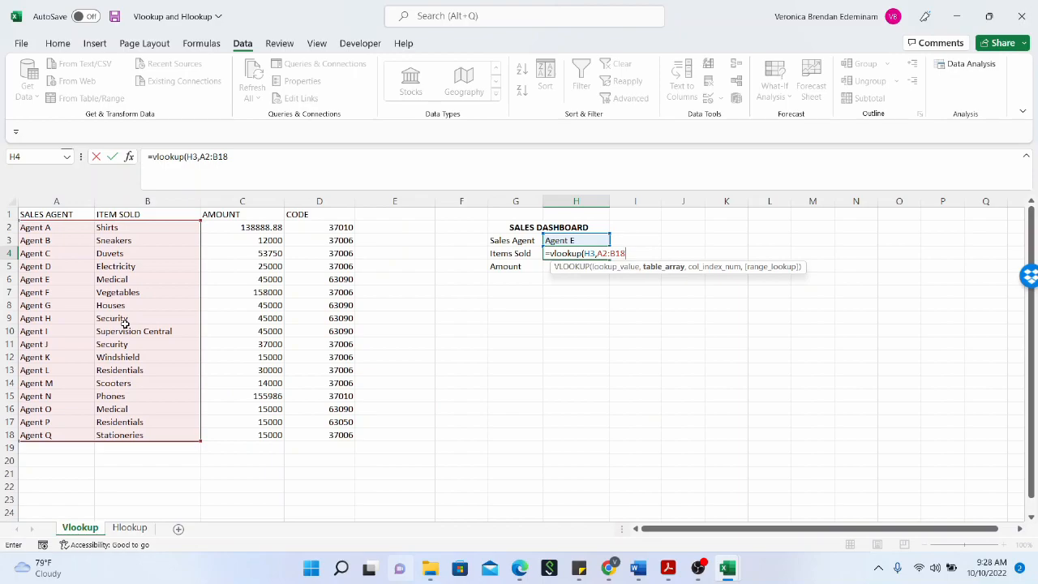
Complete the VLOOKUP in H4 with column index 2 and FALSE for an exact match, and check the entered formula.
type(",")
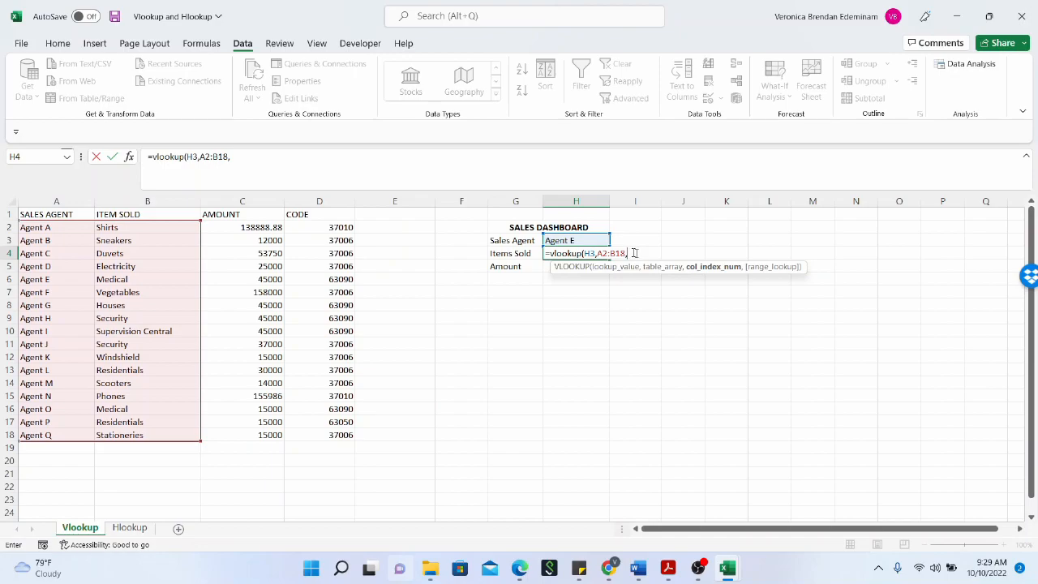
type(",")
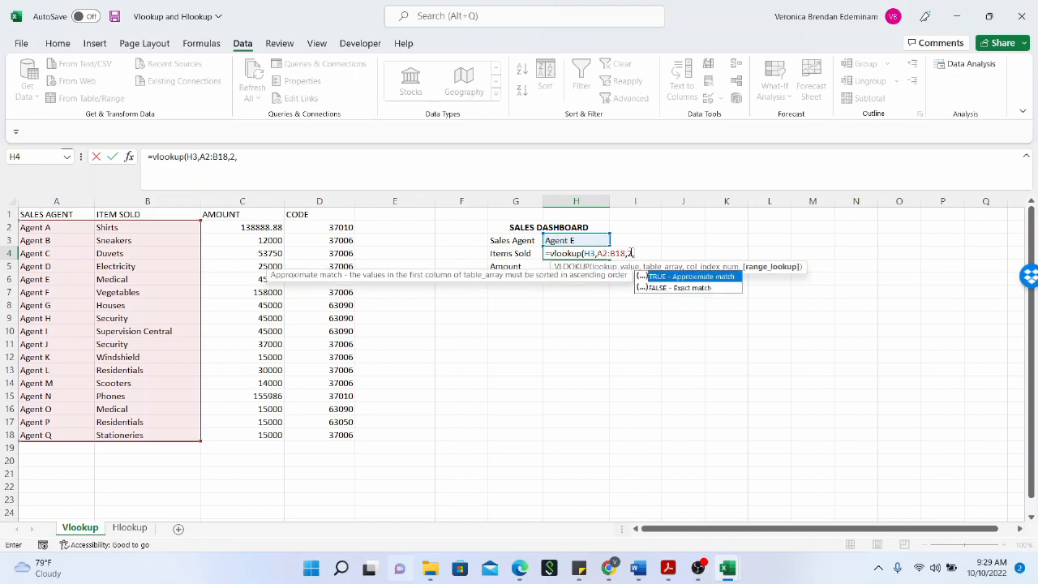
key("Escape")
key("BackSpace")
key("BackSpace")
type("2,FALSE)")
key("Return")
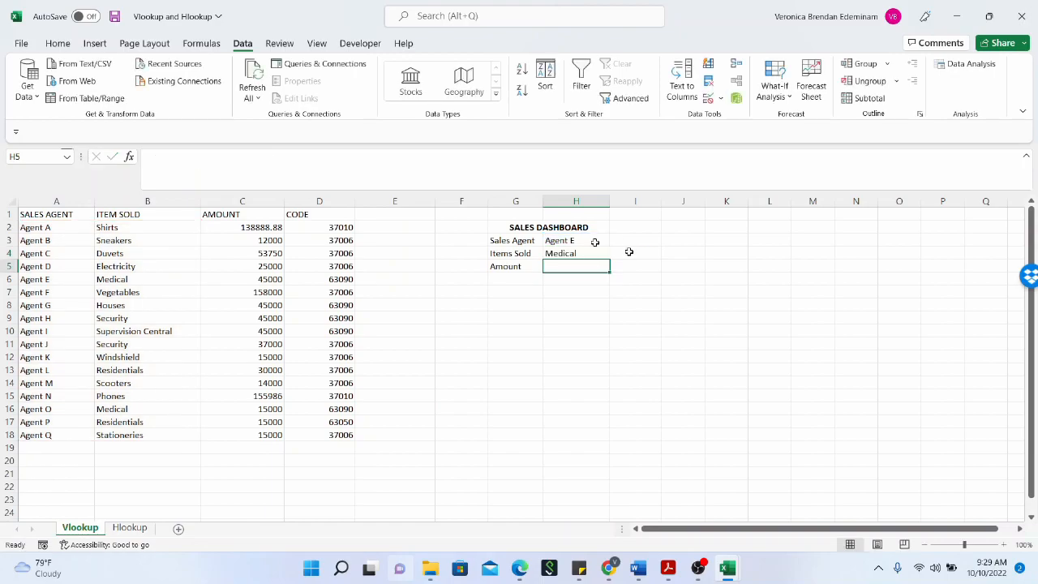
left_click(570, 254)
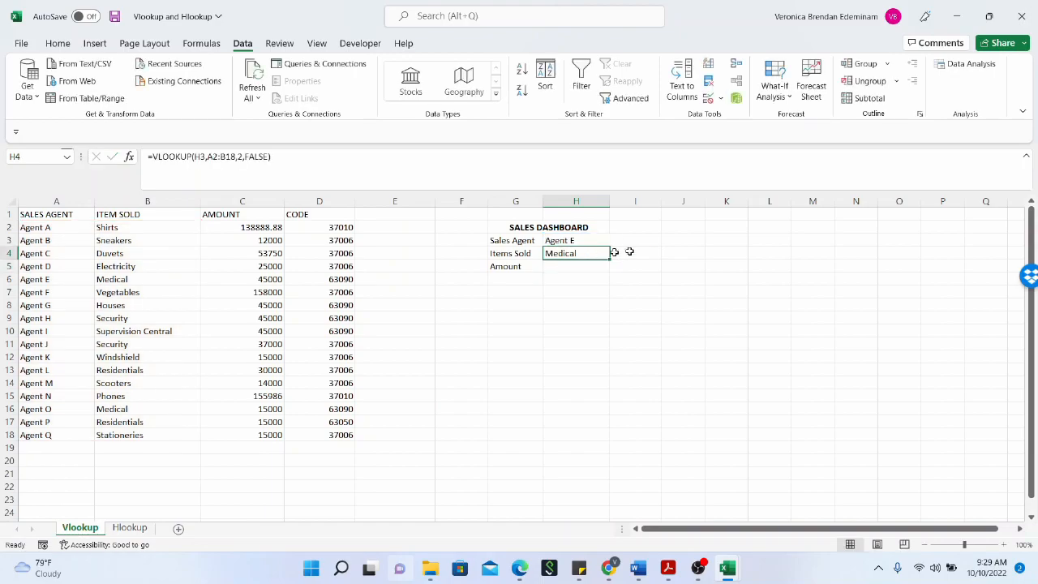
Enter the formula =VLOOKUP(H3,A2:C18,3,FALSE) in H5 to retrieve the selected agent's amount.
left_click(576, 262)
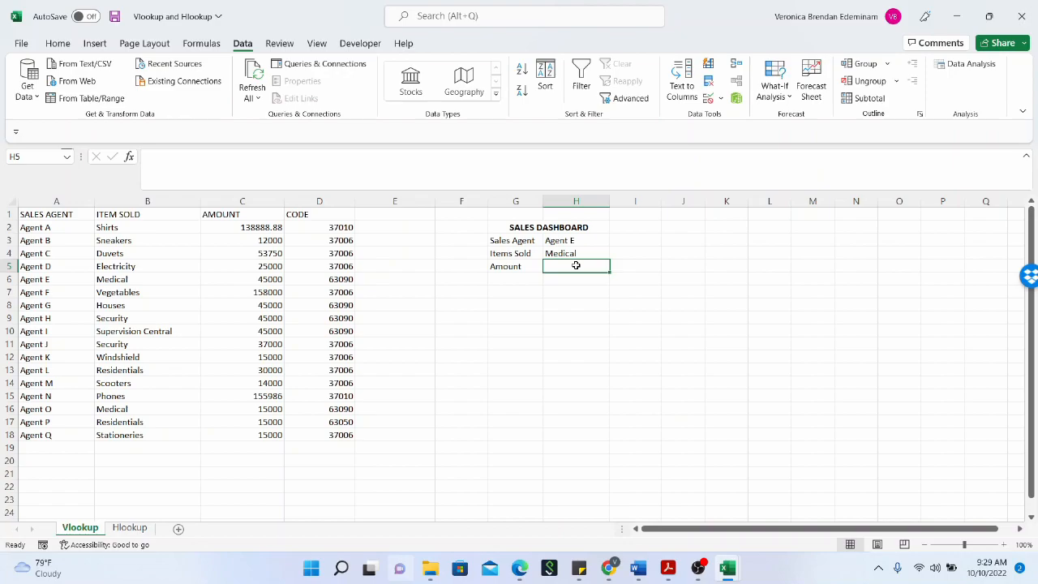
type("=")
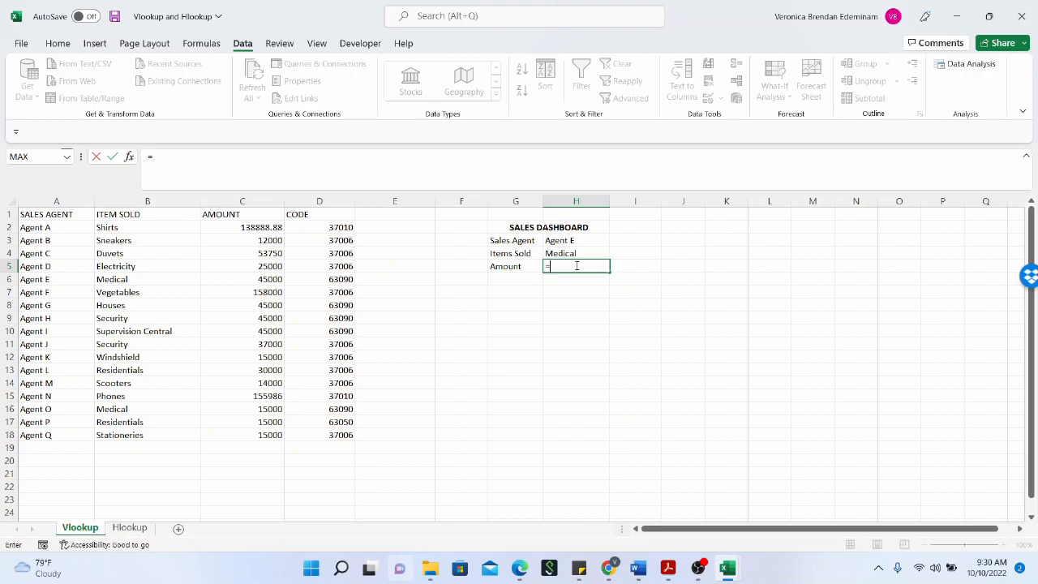
type("VLOOKUP(")
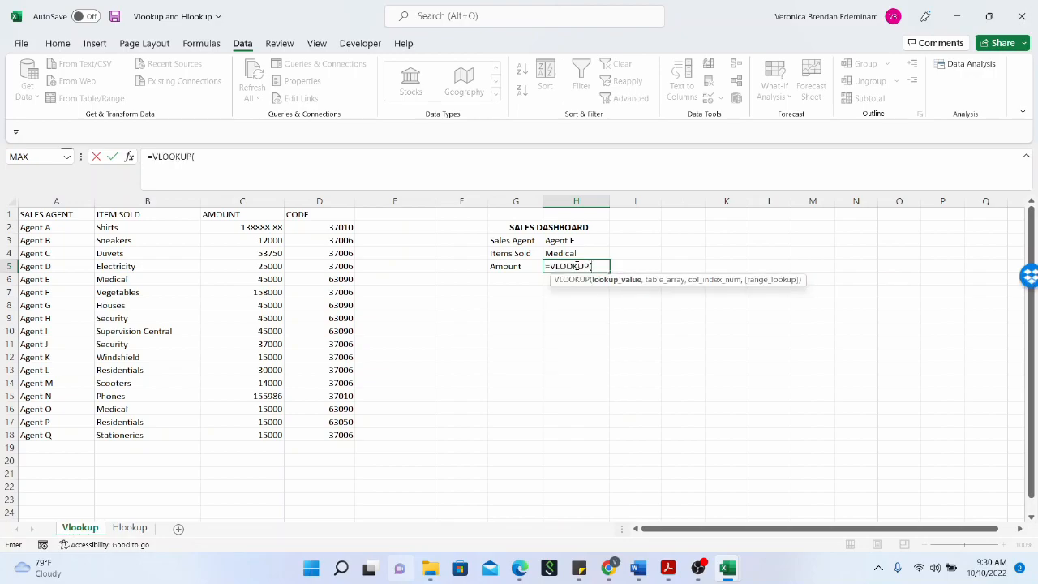
left_click(571, 241)
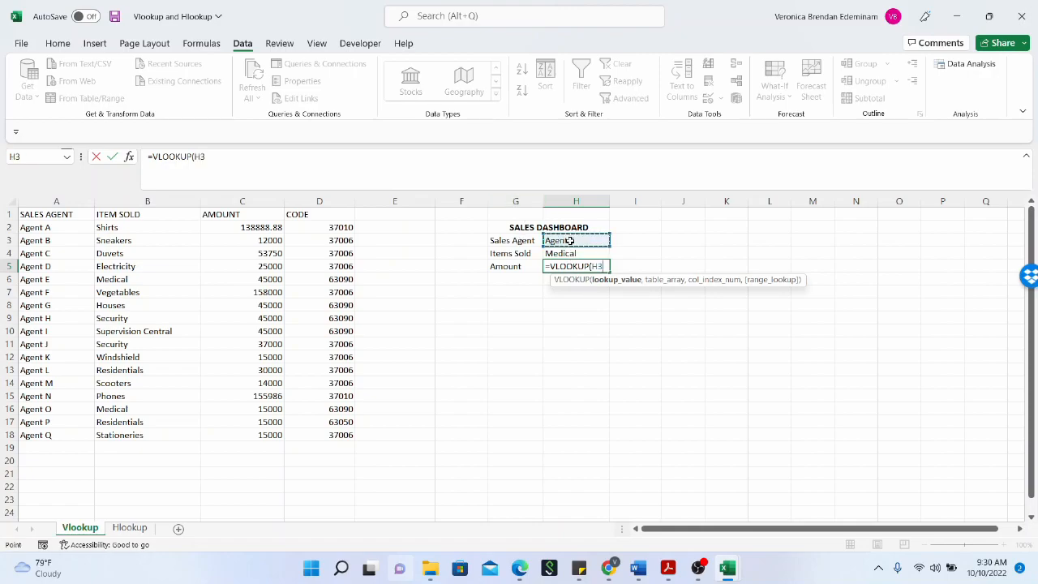
type(",")
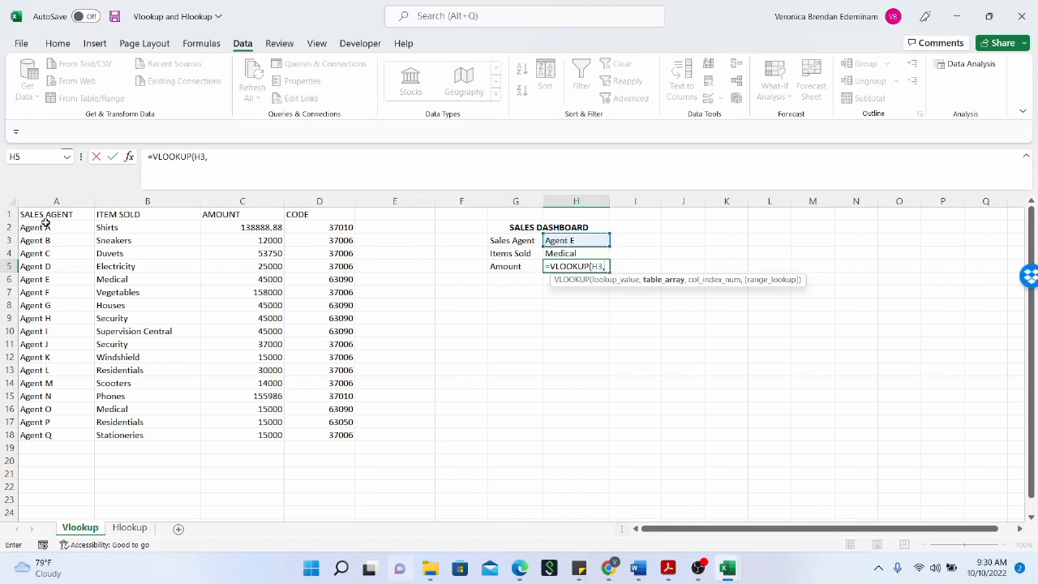
left_click_drag(36, 227, 262, 433)
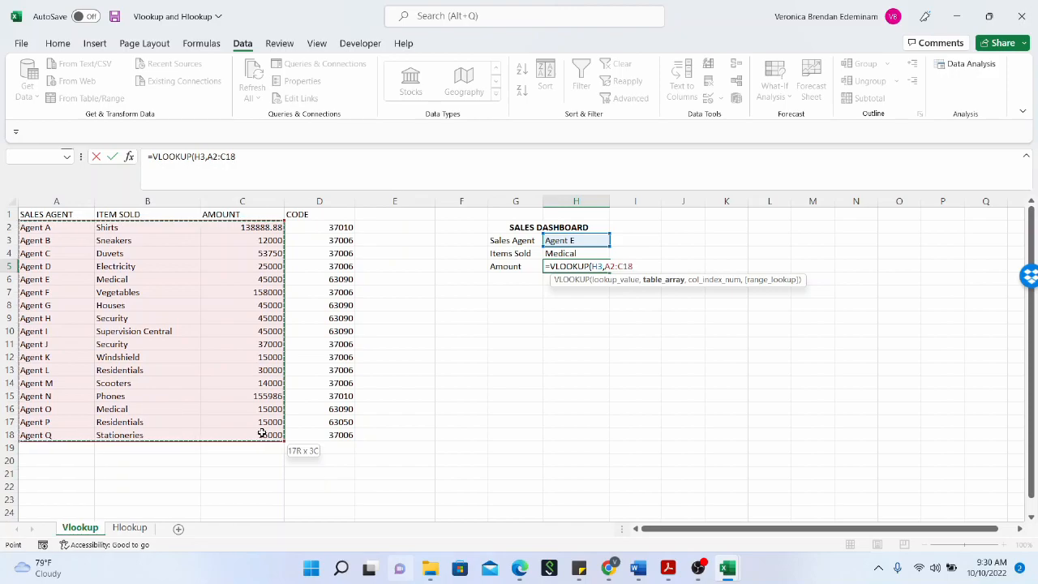
type(",")
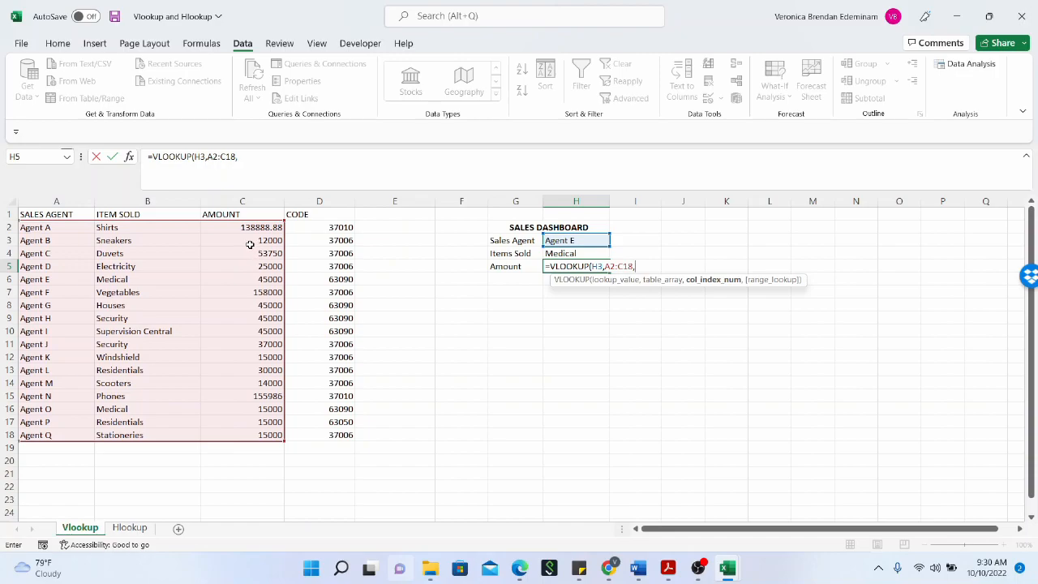
type("3,FALSE)")
key("Return")
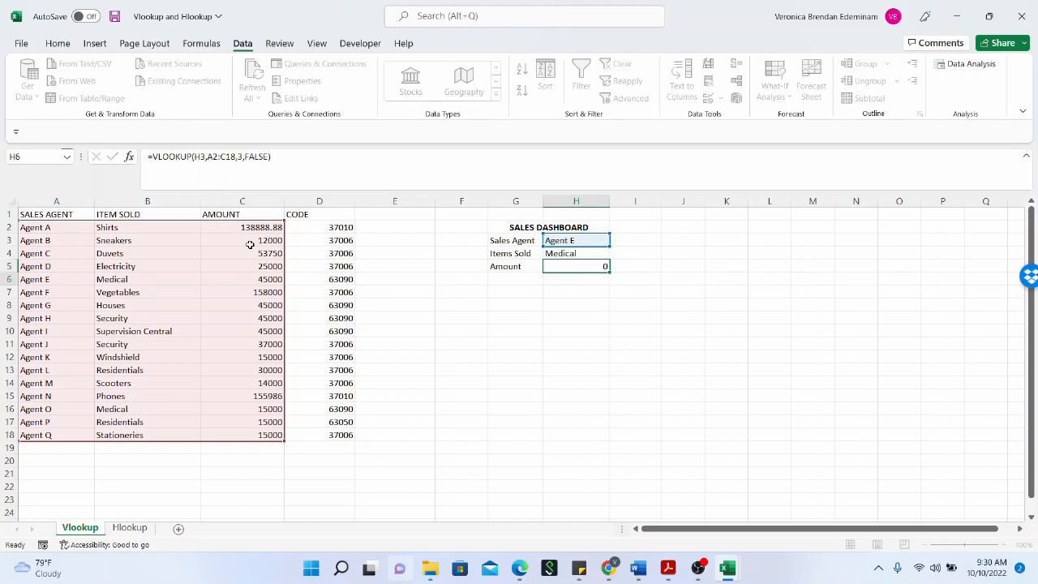
Insert a new column before the SALES AGENT column and enter the header DUMMY COLUMN in A1.
left_click(590, 267)
left_click(70, 201)
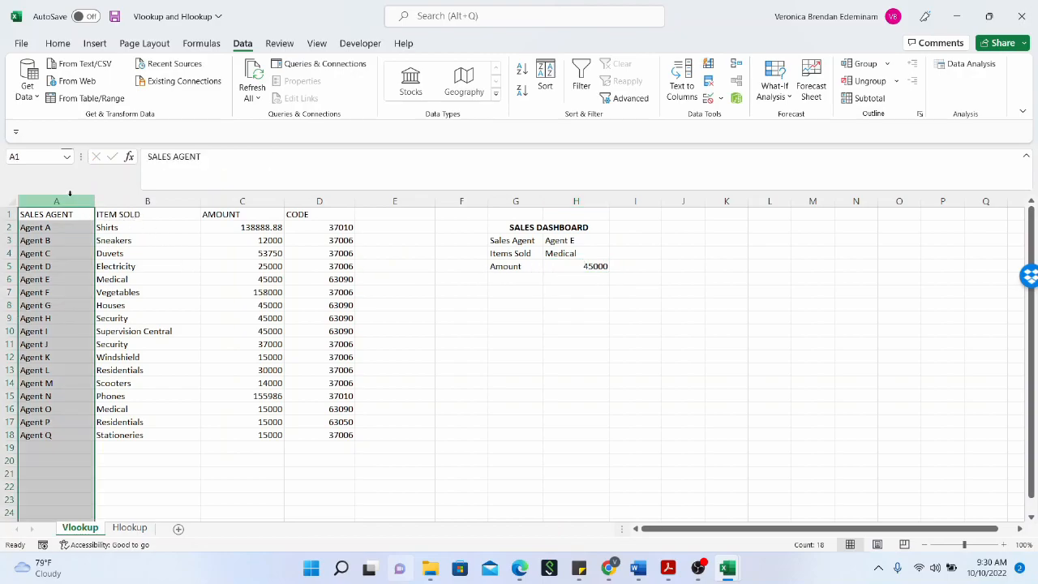
right_click(71, 201)
left_click(122, 336)
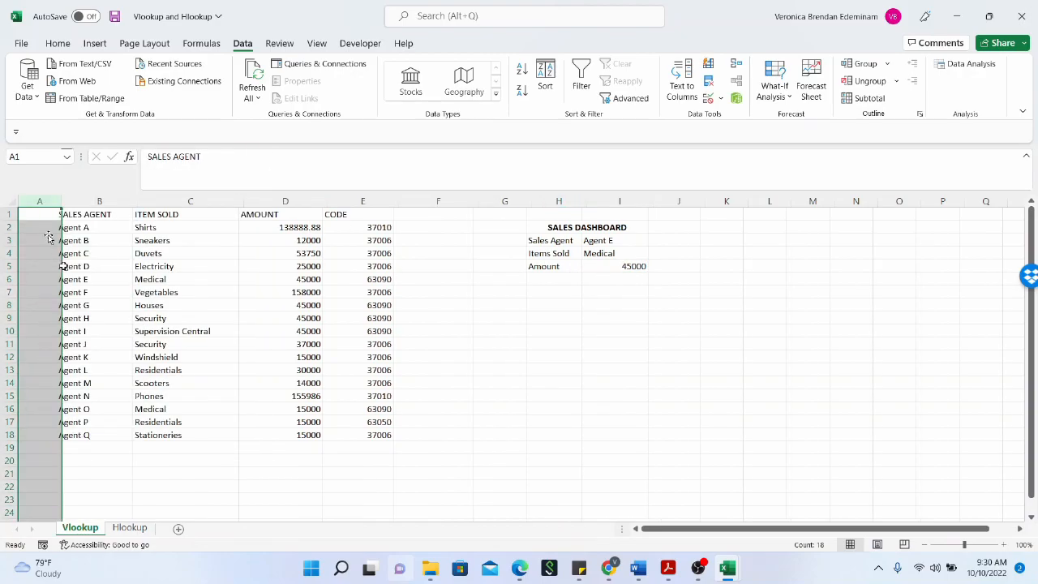
left_click(40, 216)
type("DUMM")
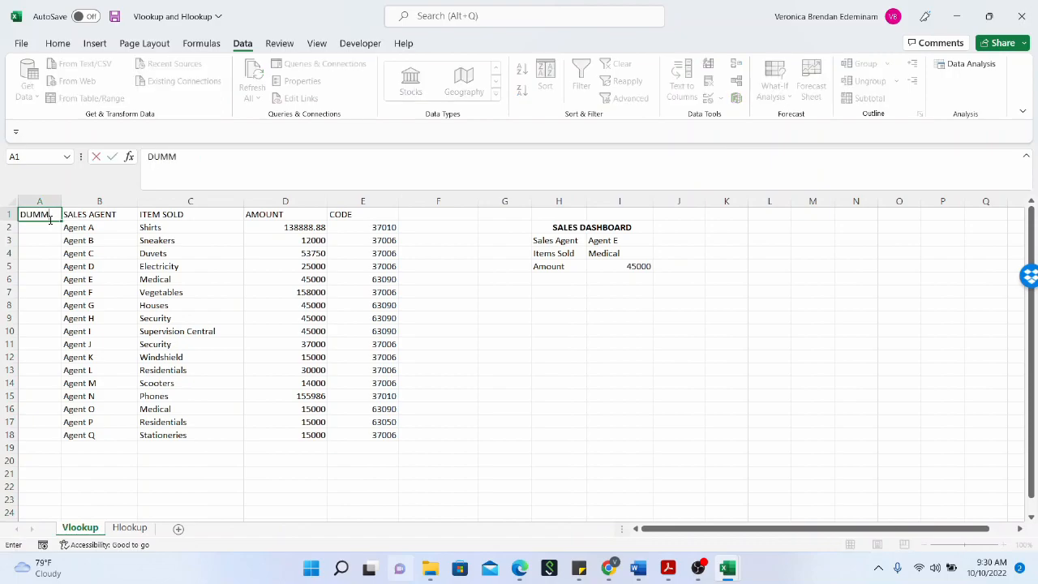
type("Y COLUMN")
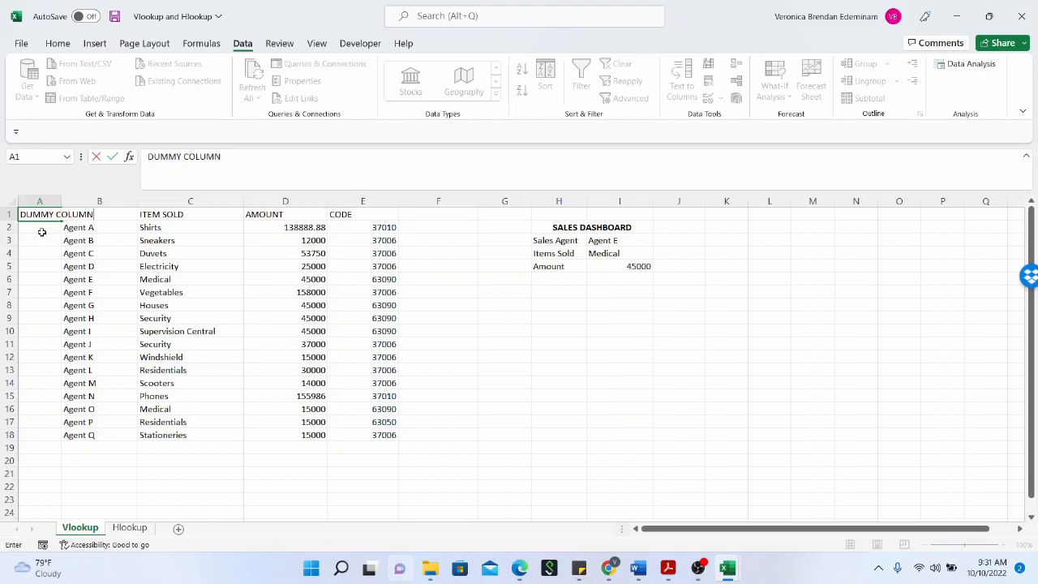
Widen column A to fit its header and check the amount formula in I5.
left_click(41, 229)
left_click_drag(68, 207, 98, 203)
left_click(655, 262)
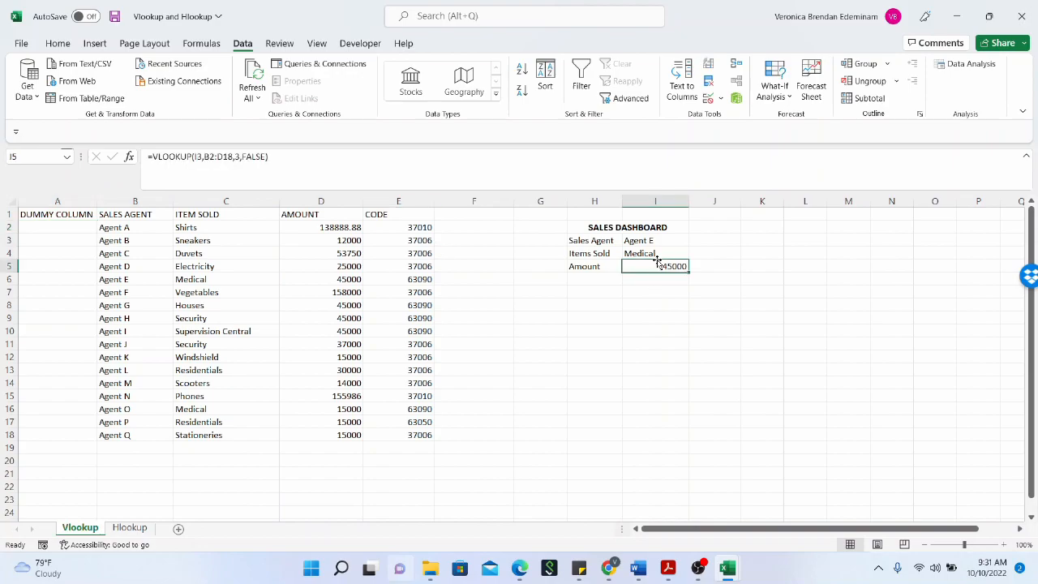
Enter Yes in A2 and No in A3, and fill the alternating values down to A18.
left_click(79, 226)
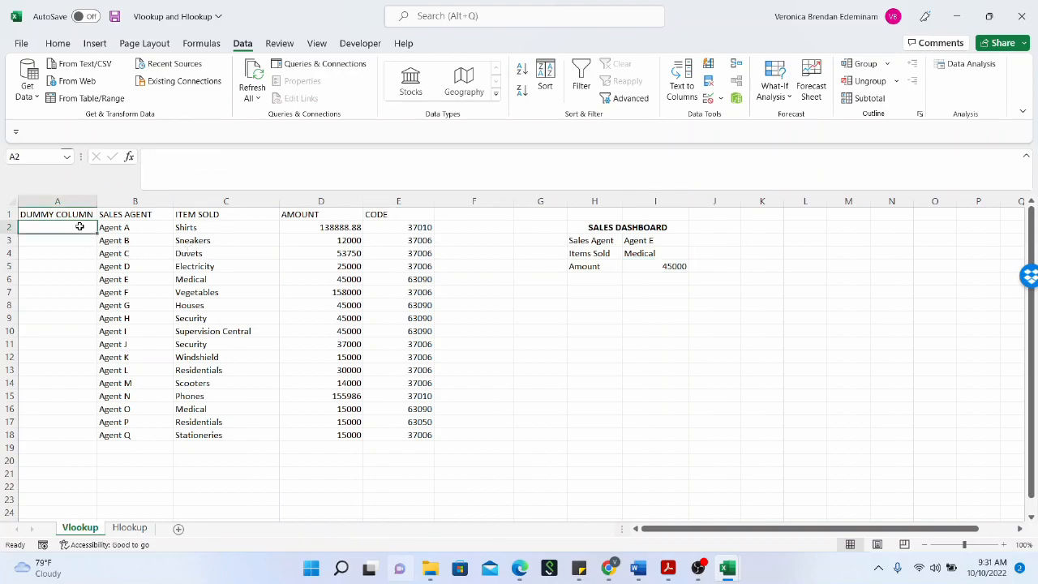
type("Yes")
key("Return")
type("No")
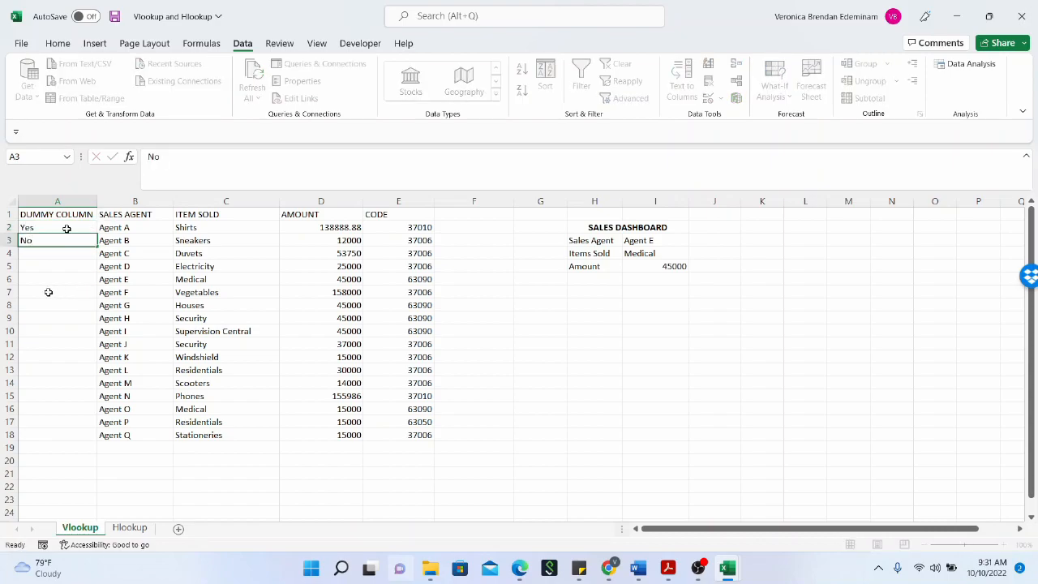
left_click(46, 290)
left_click_drag(76, 220, 94, 439)
left_click(135, 343)
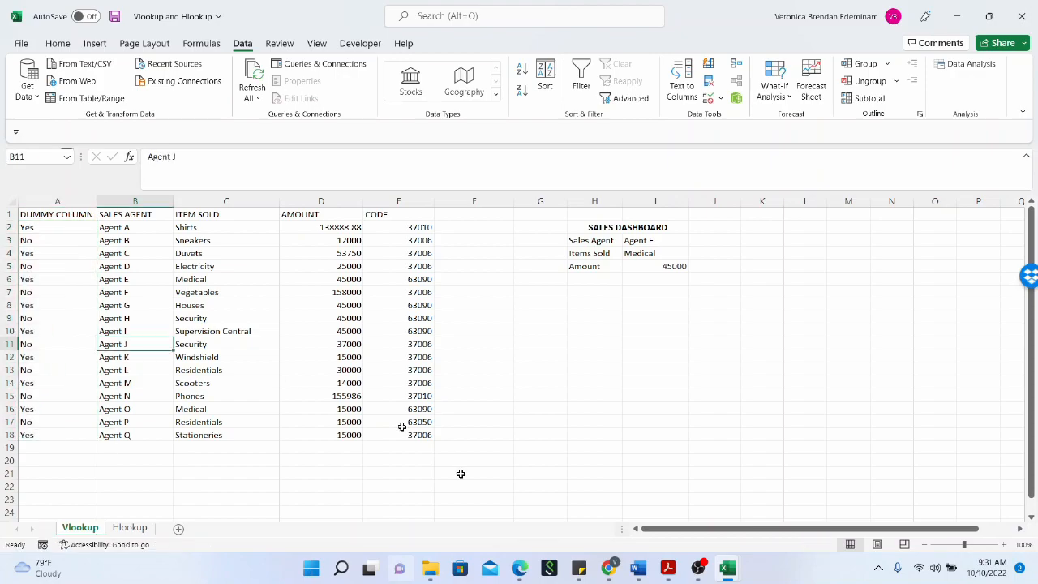
Clear I5 and re-enter the amount formula as =VLOOKUP(I3,B2:D18,3,FALSE).
left_click(677, 530)
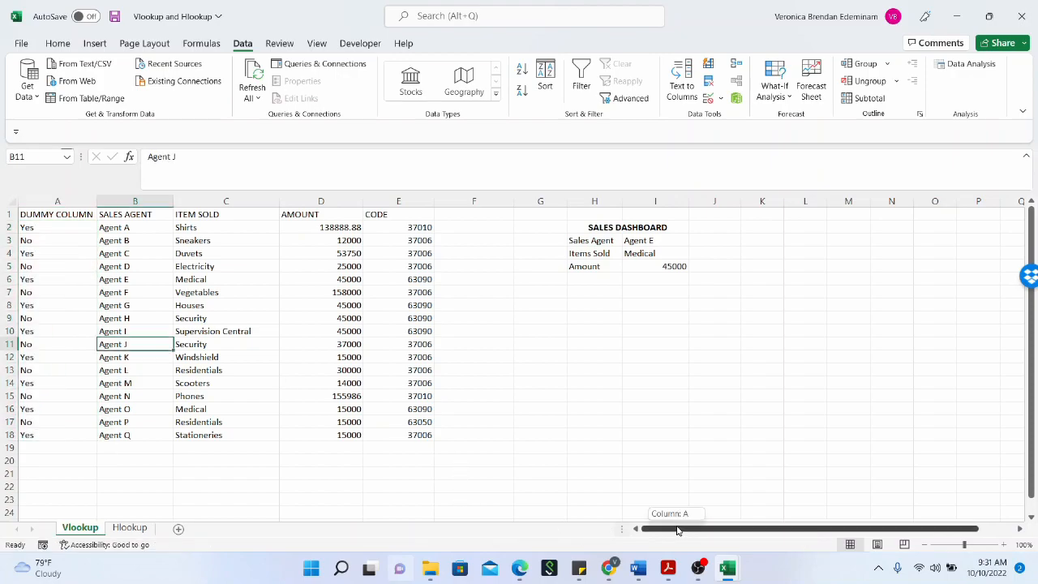
left_click(653, 266)
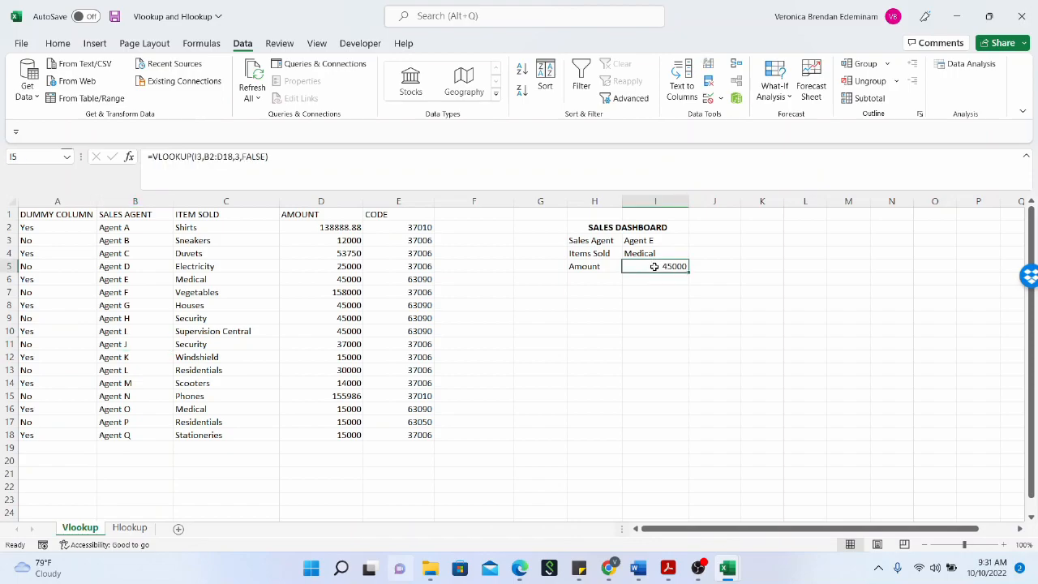
key("Delete")
type("=vlookup(")
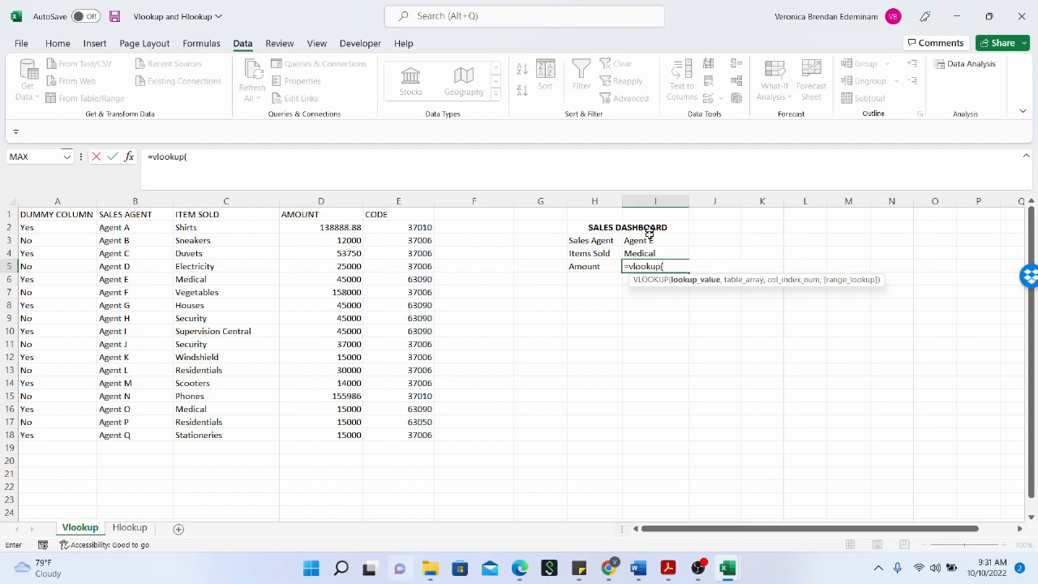
left_click(649, 240)
type(",")
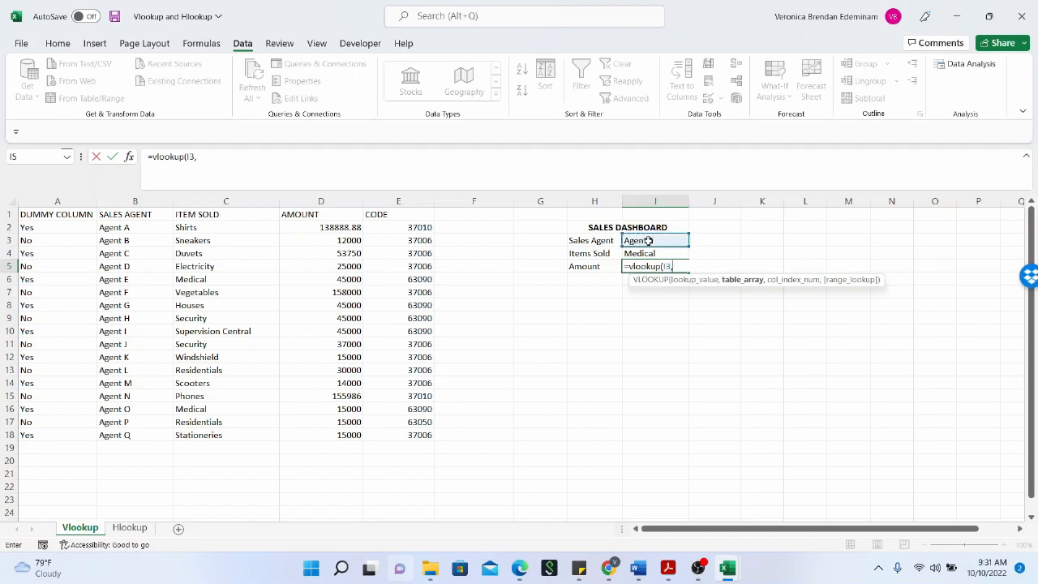
left_click_drag(118, 229, 344, 433)
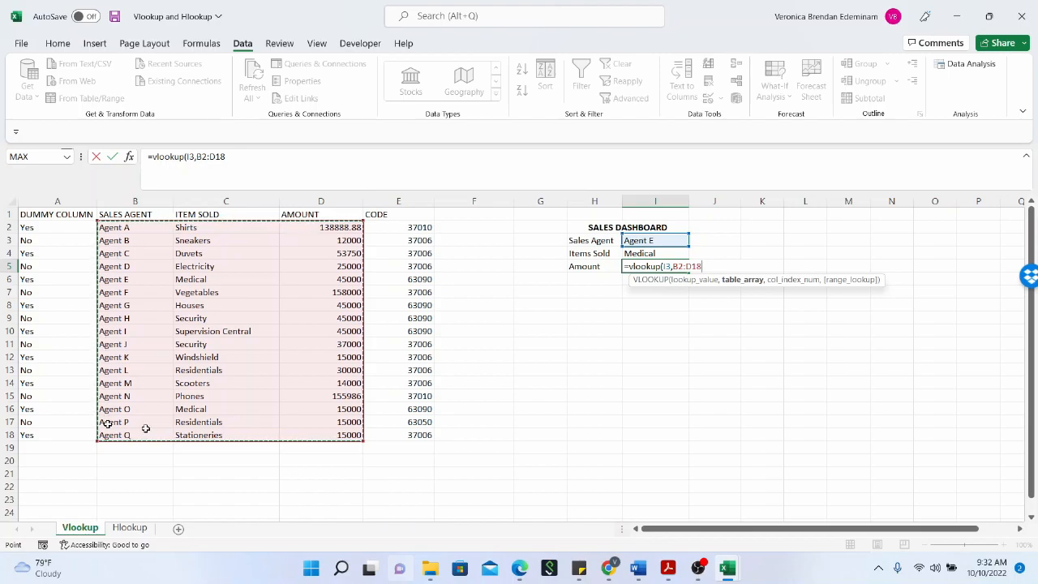
type(",")
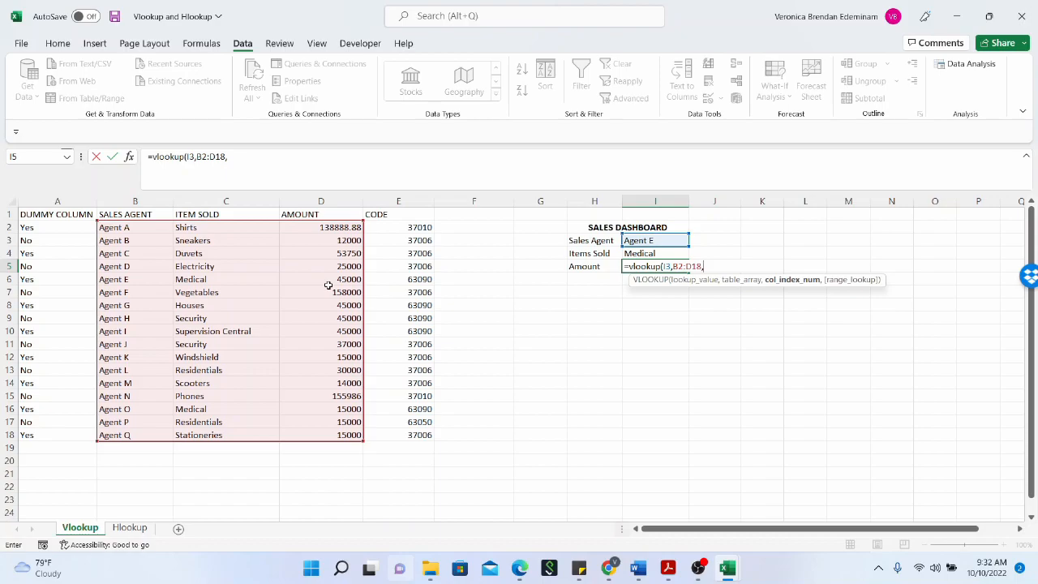
type("3,")
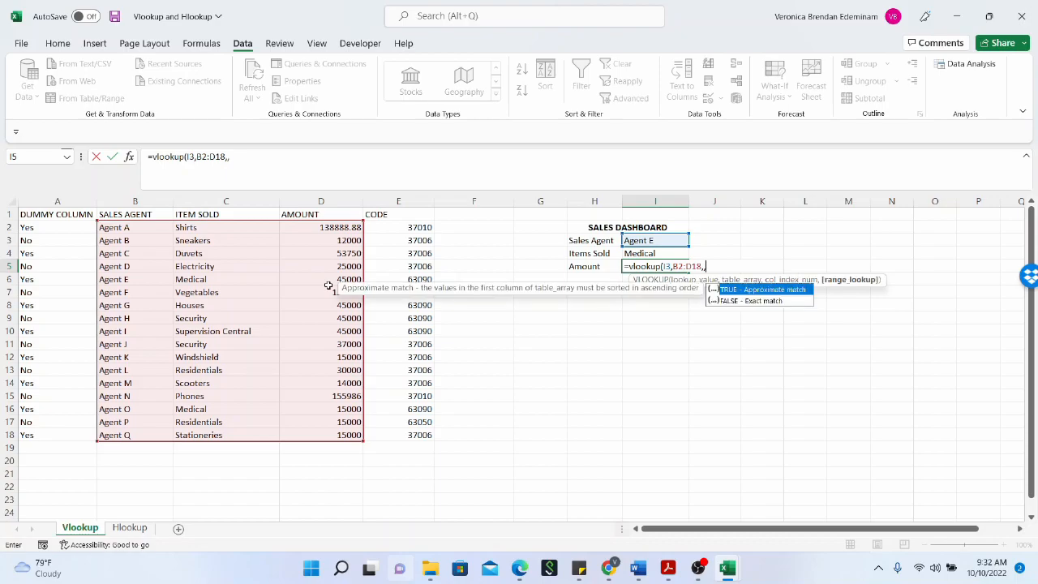
type("false)")
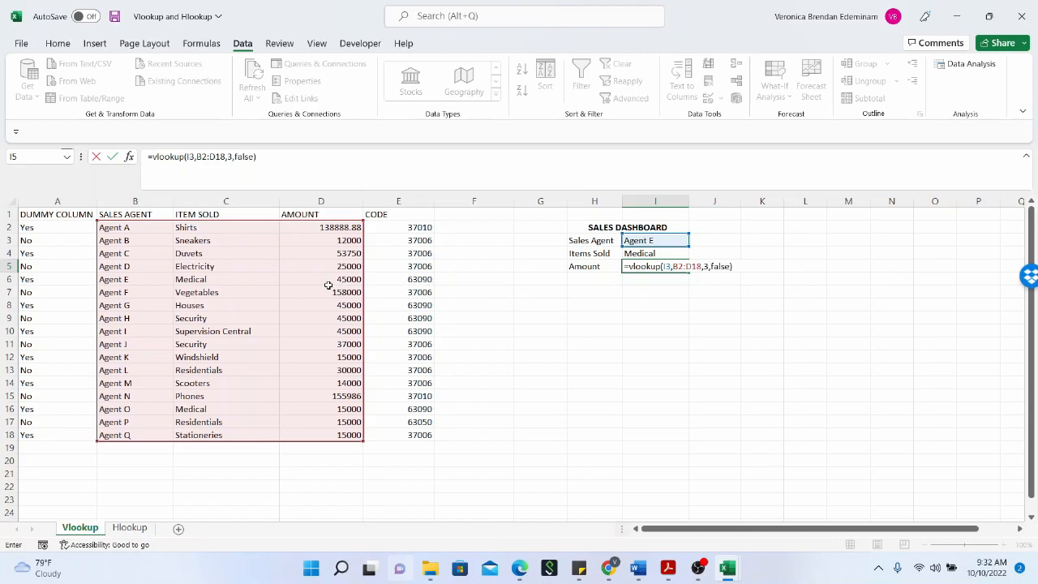
key("Return")
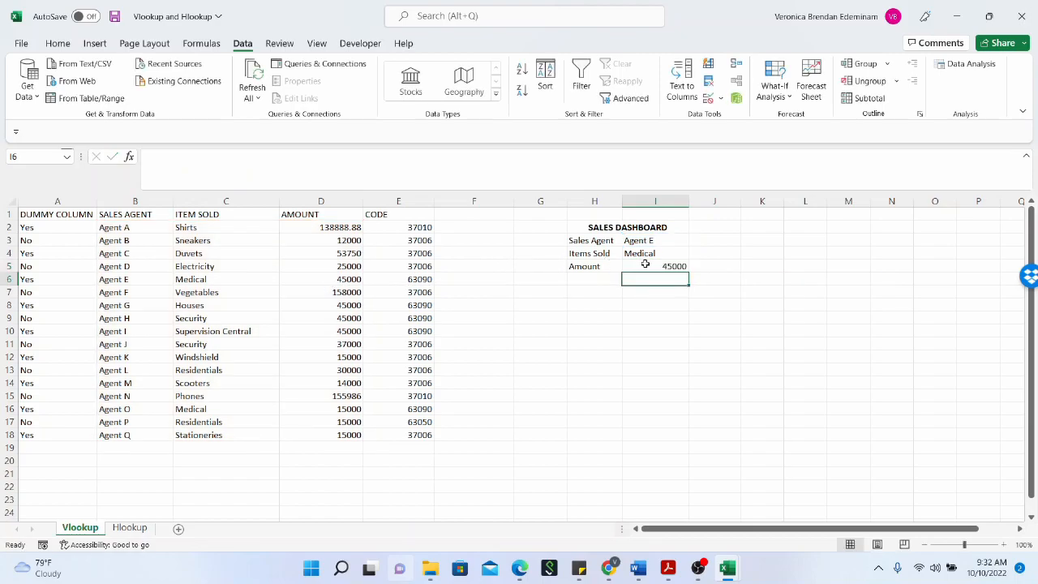
left_click(647, 264)
Start formatting the borders of the agent cell I3 with a thick dark grey line along its top edge.
left_click(640, 229)
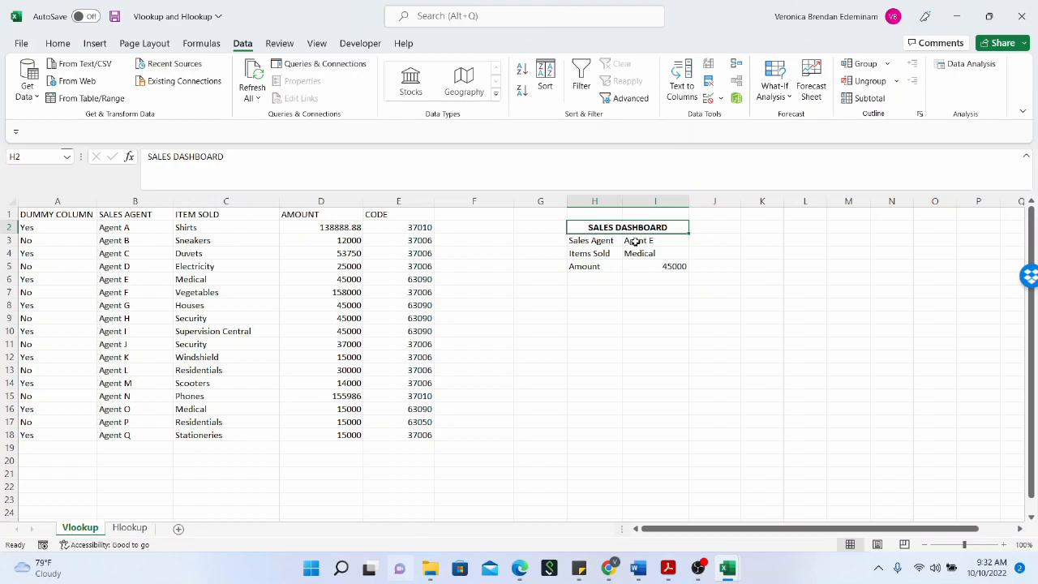
left_click(637, 242)
left_click_drag(638, 257, 639, 263)
left_click(652, 244)
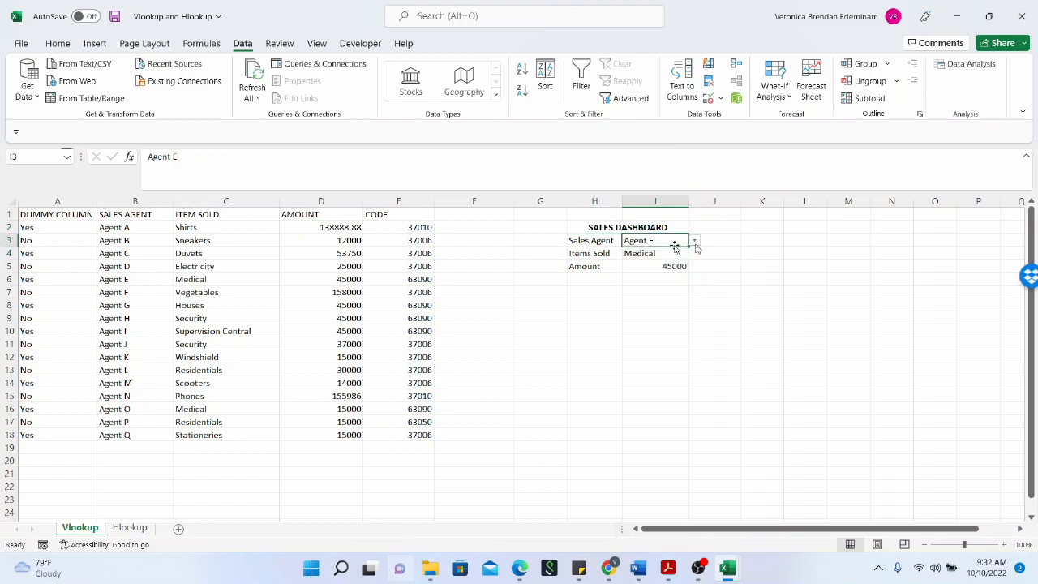
left_click(59, 43)
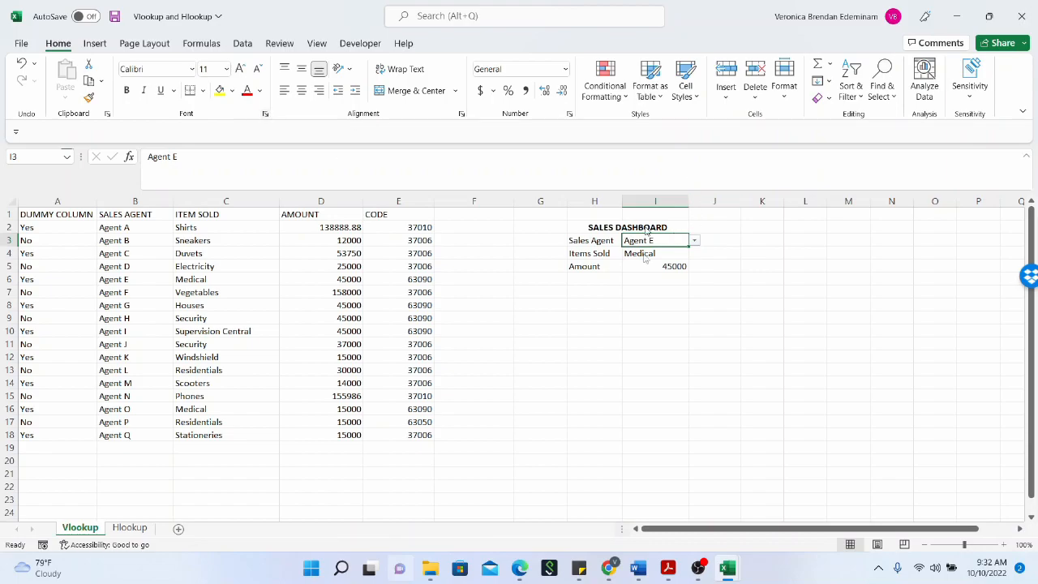
key("ctrl+shift+f")
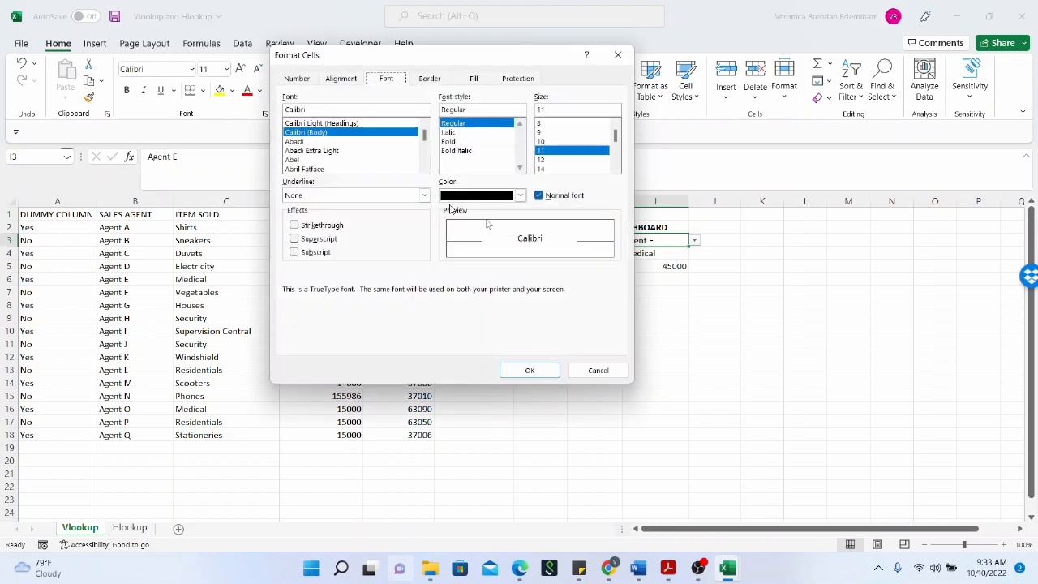
left_click(433, 80)
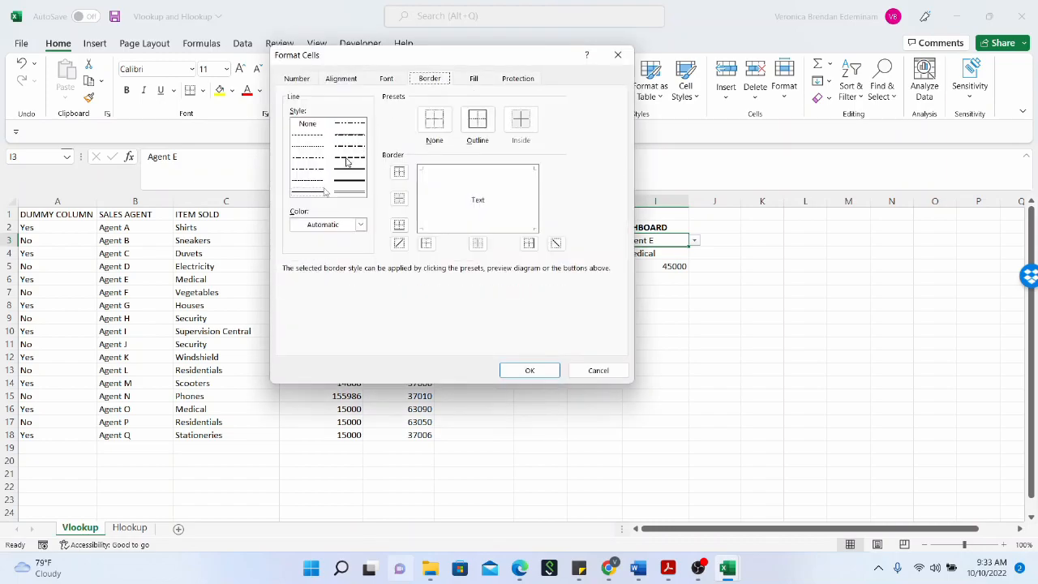
left_click(363, 227)
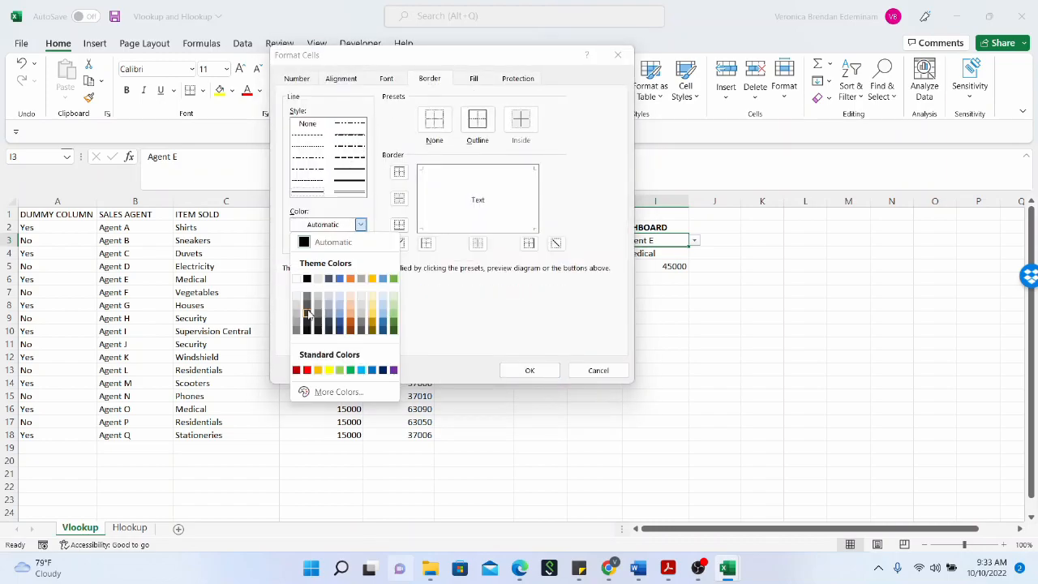
left_click(296, 325)
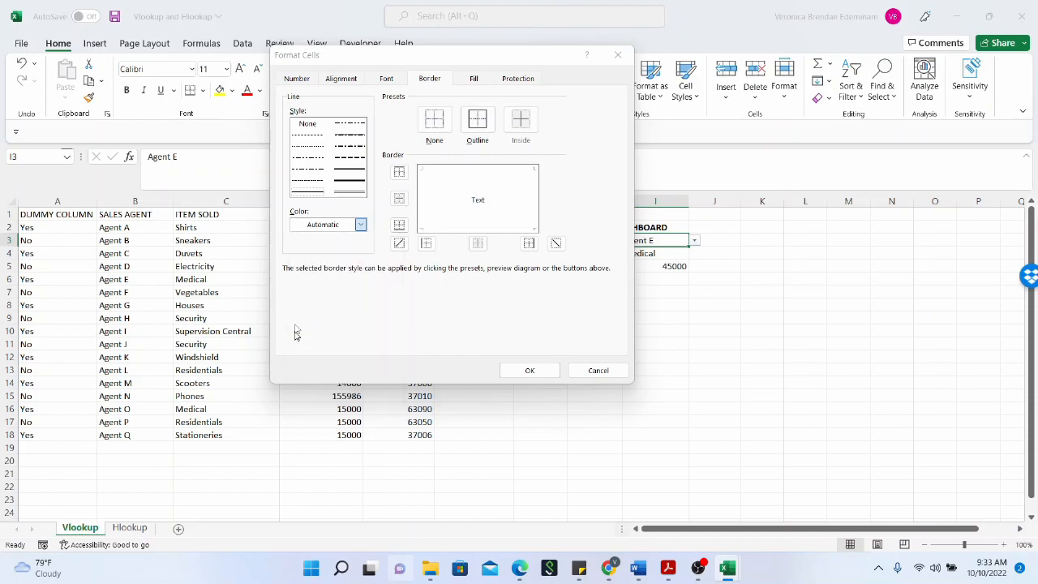
left_click(351, 181)
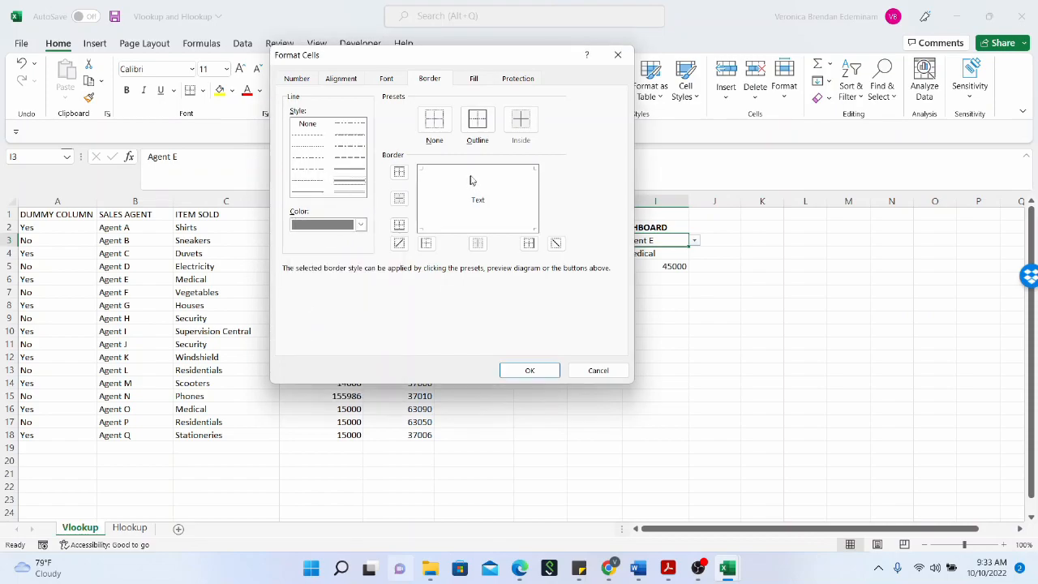
left_click(475, 171)
Add a thick medium grey line to the left edge of the I3 border.
left_click(360, 225)
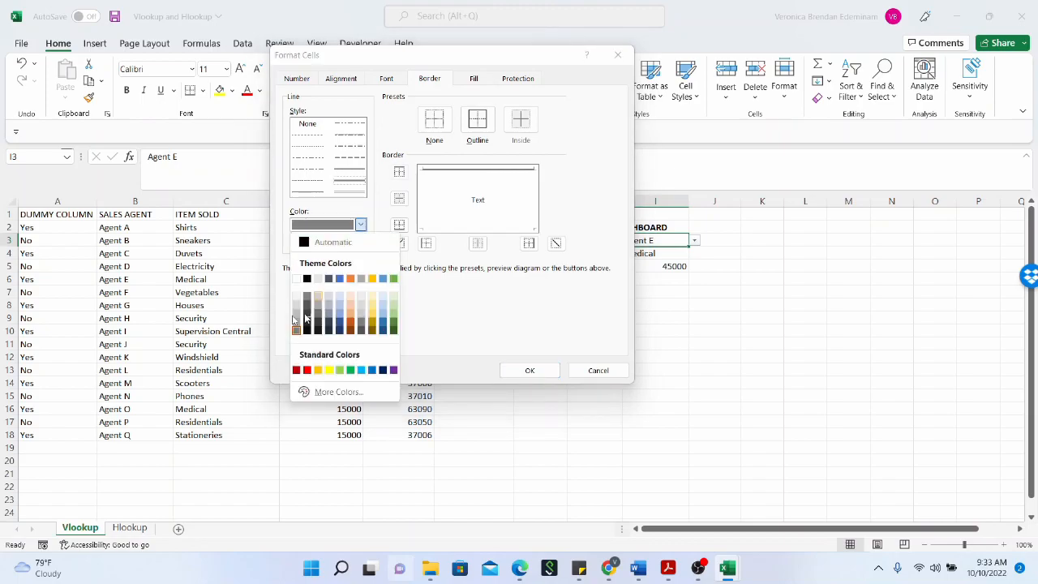
left_click(297, 316)
left_click(352, 186)
left_click(422, 201)
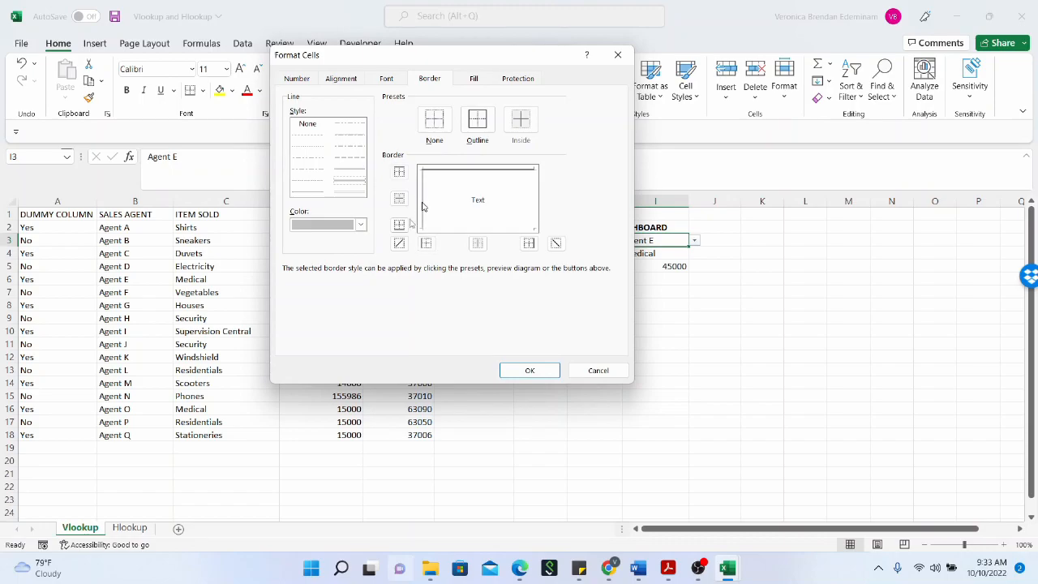
Use a thick very light grey line for the remaining edges of I3 and apply the border formatting.
left_click(360, 225)
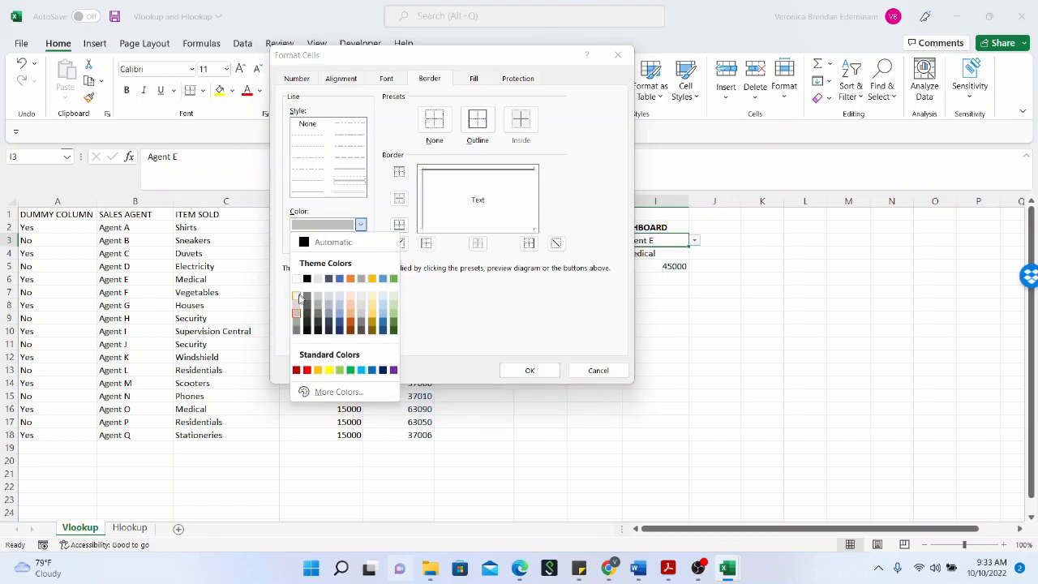
left_click(297, 298)
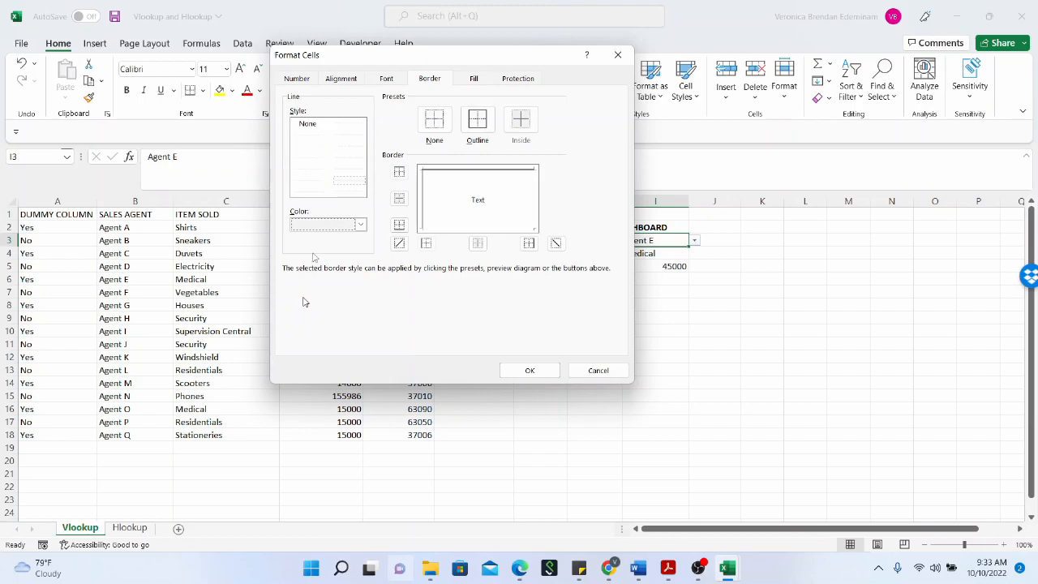
left_click(351, 185)
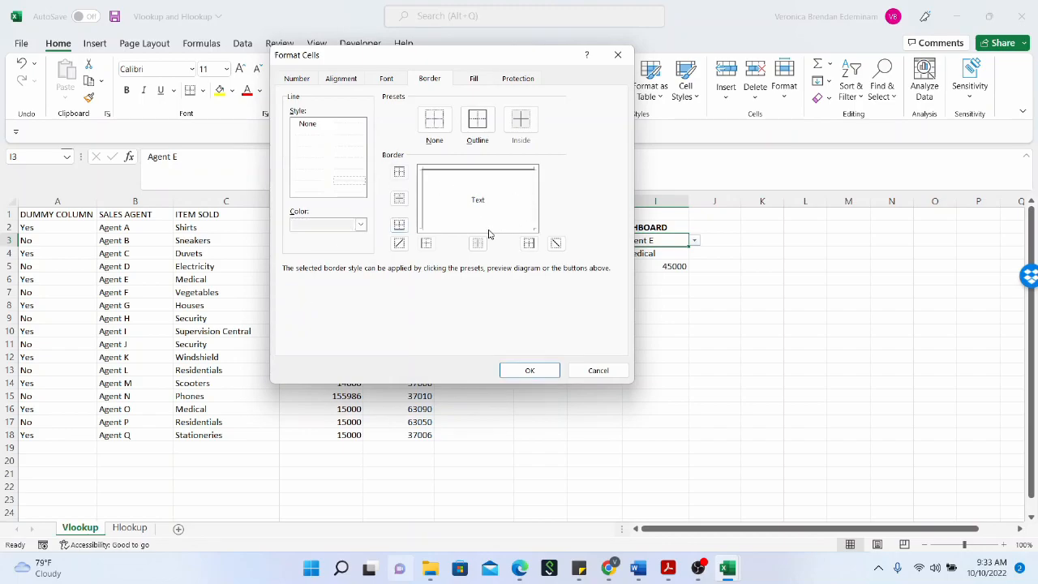
left_click(546, 374)
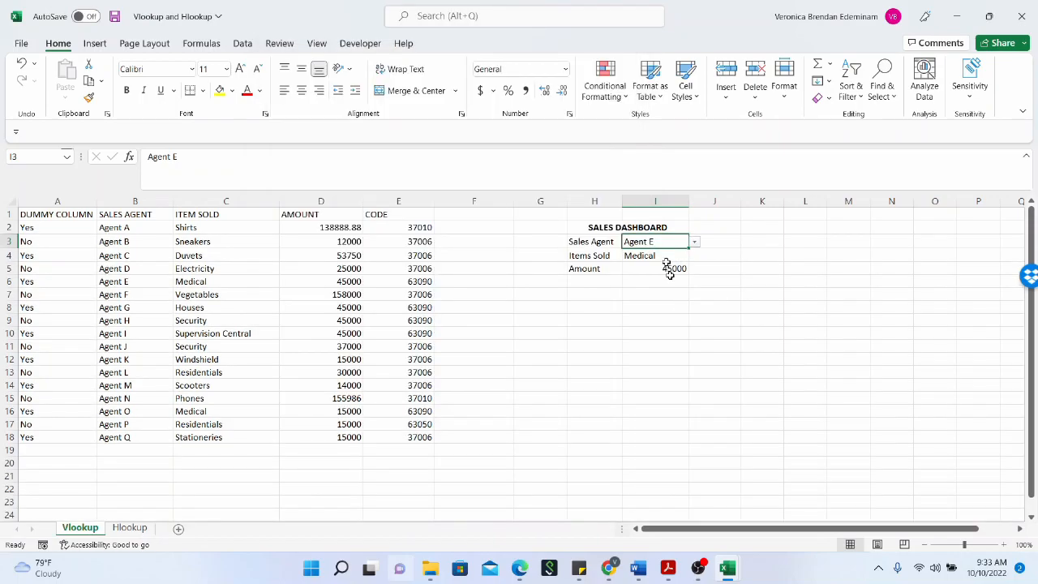
Fill the agent cell I3 with a light grey background colour.
left_click(655, 299)
left_click(666, 239)
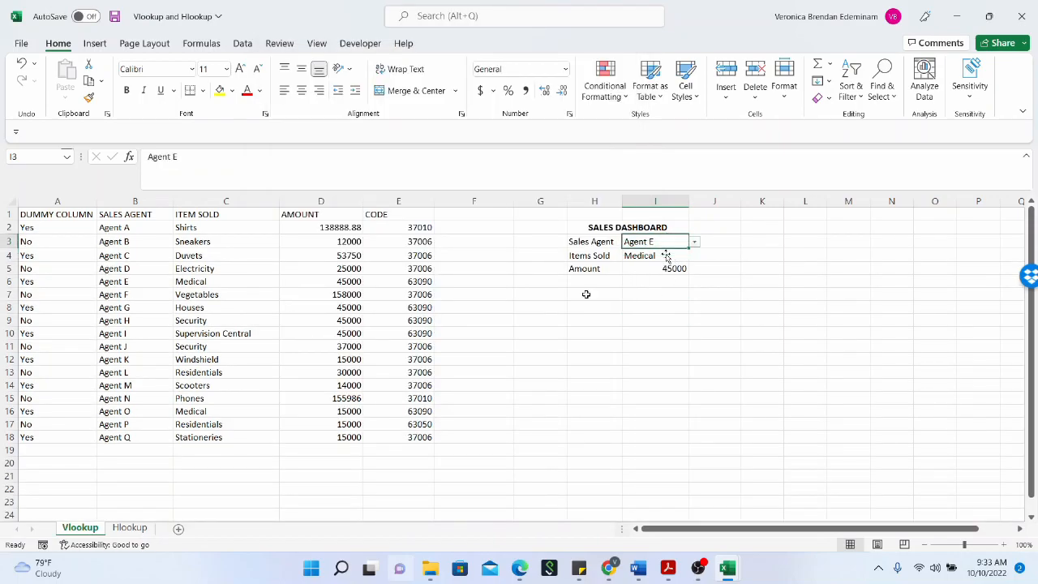
left_click(648, 283)
left_click(670, 244)
key("ctrl+shift+f")
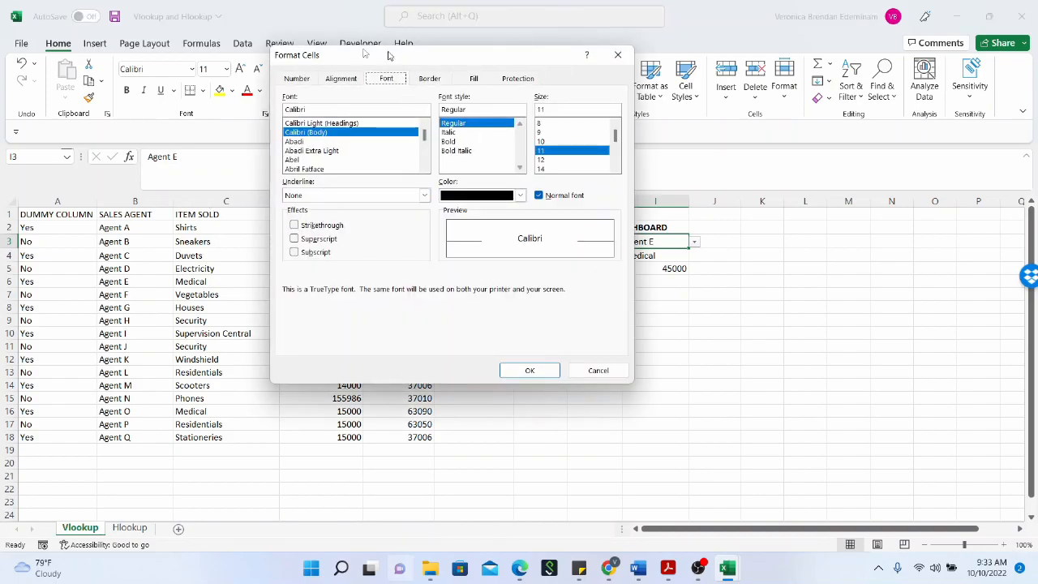
left_click(428, 80)
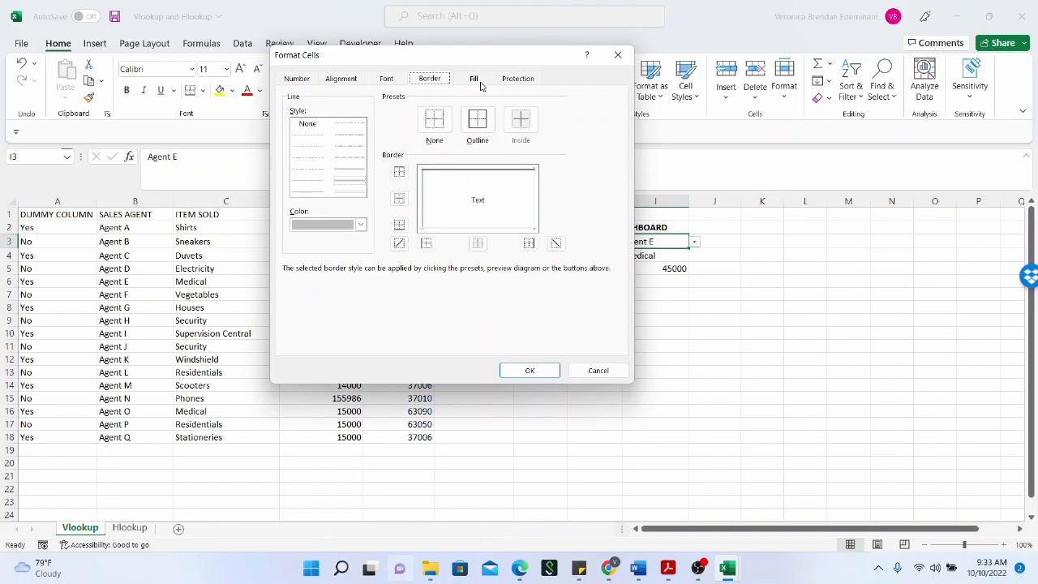
left_click(478, 82)
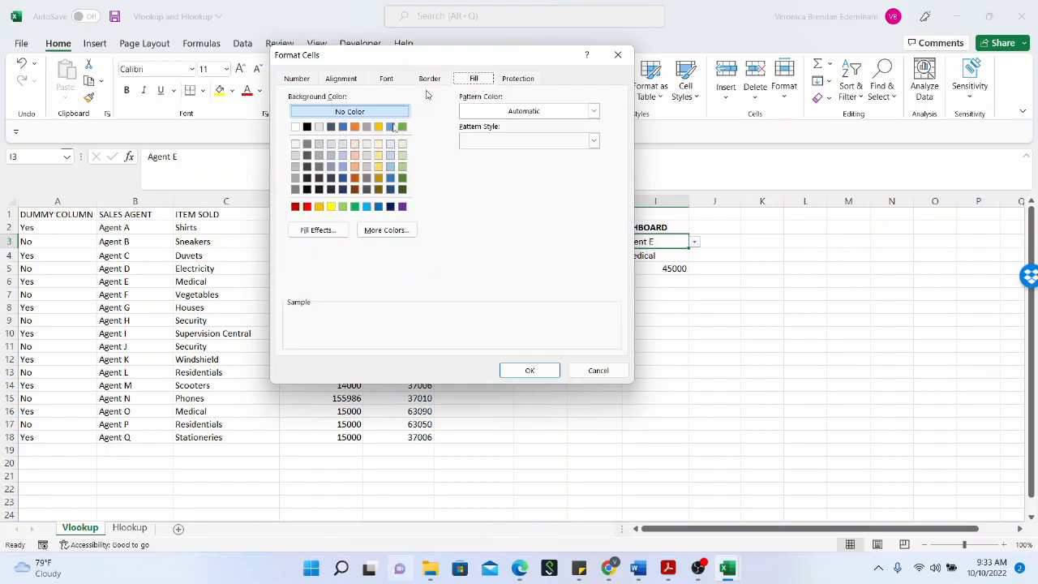
left_click(294, 156)
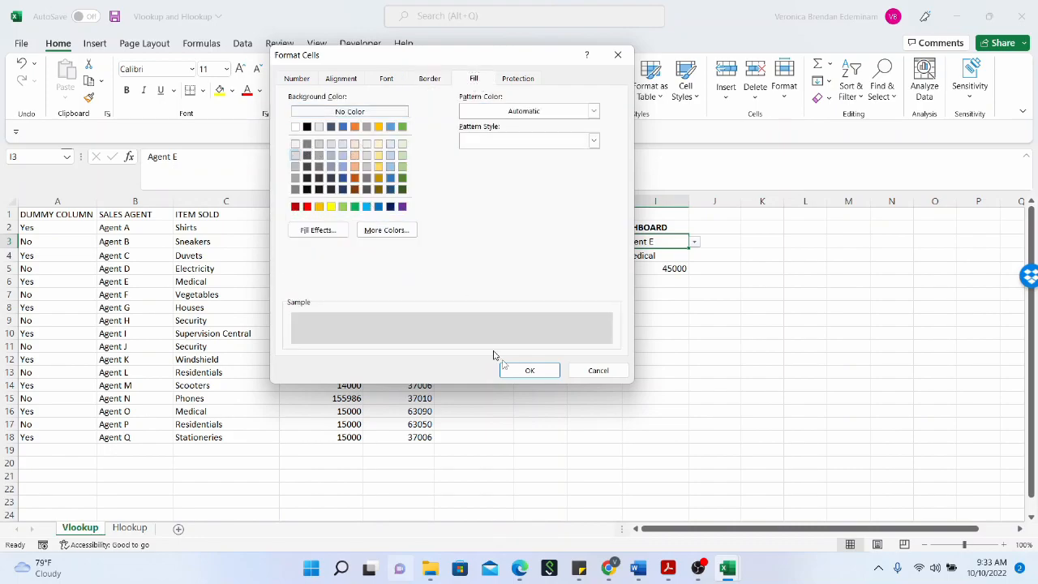
key("Return")
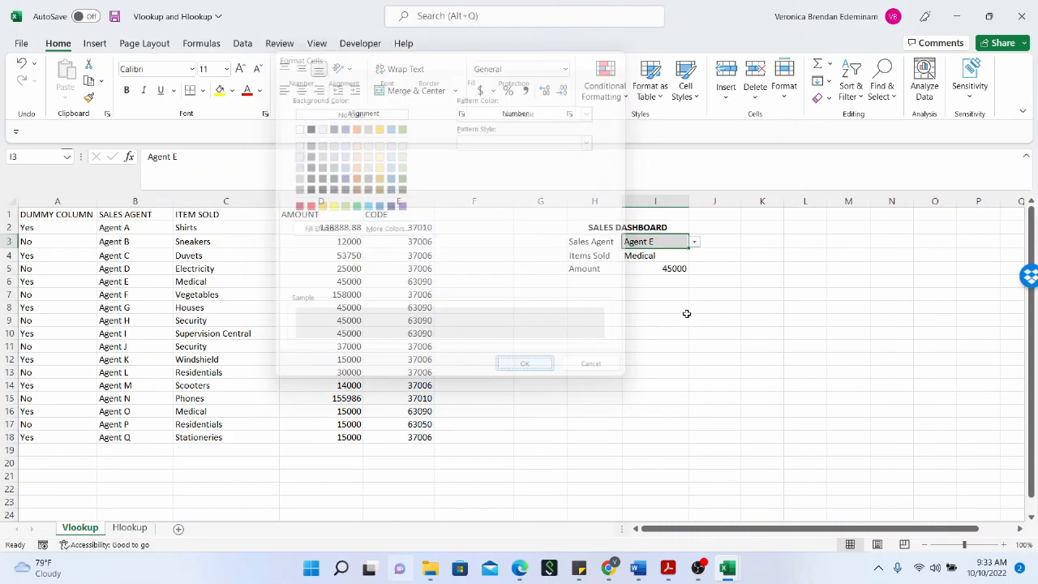
left_click(685, 318)
Choose Agent G from the drop-down list in I3 and check the items sold and amount cells.
left_click(670, 241)
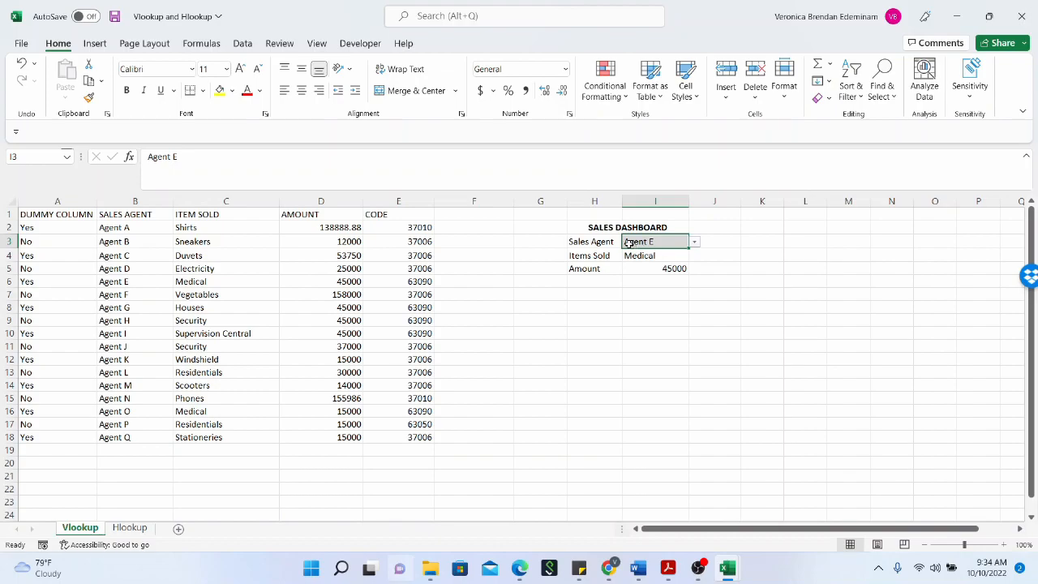
left_click(694, 242)
left_click(654, 272)
left_click_drag(669, 257, 668, 268)
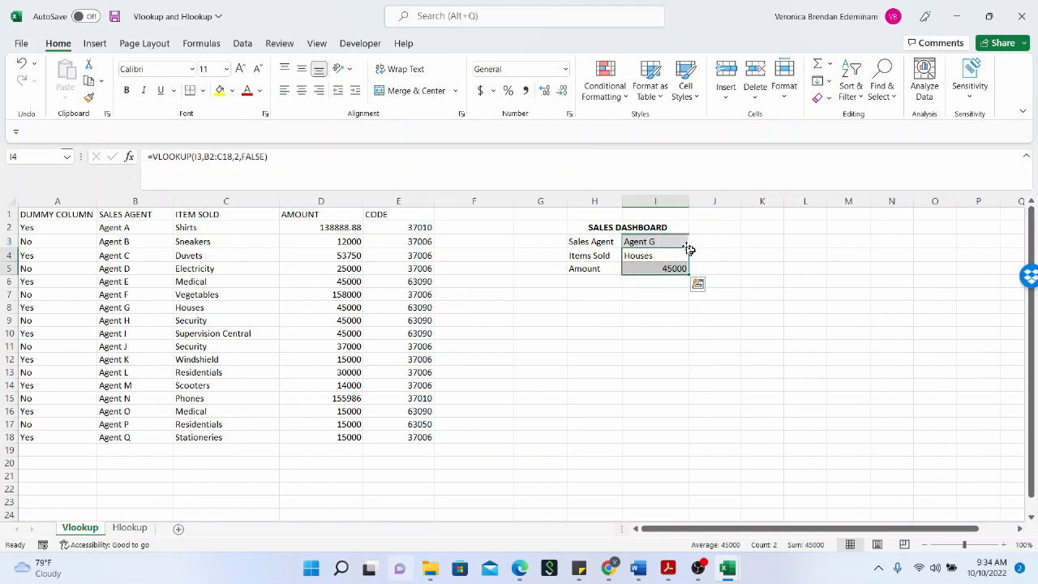
Switch the sales agent in I3 to Agent M and inspect the two lookup cells.
left_click(681, 241)
left_click(694, 243)
scroll(661, 296, "down", 2)
left_click(661, 309)
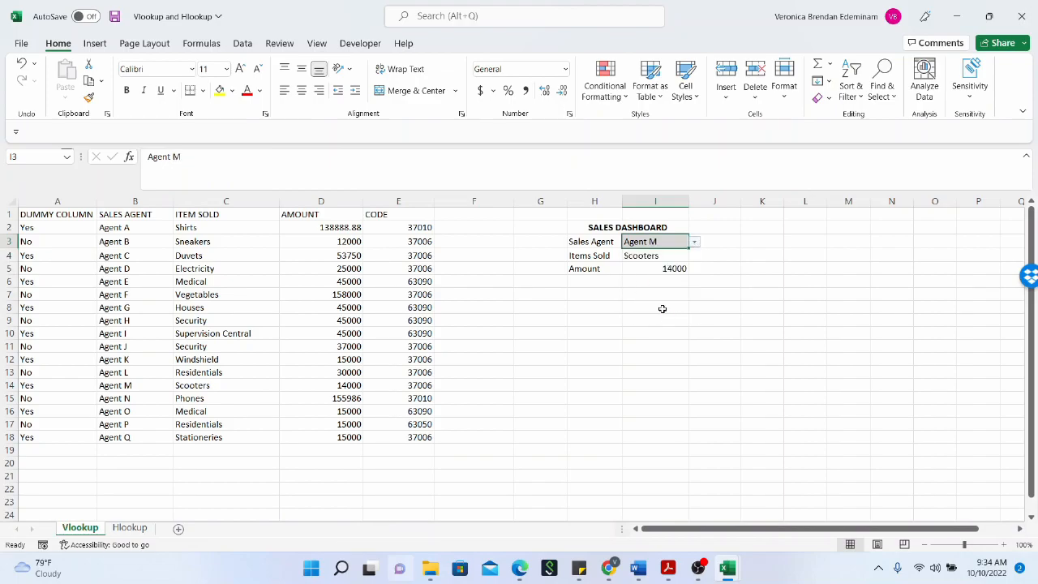
left_click(655, 256)
left_click(641, 272)
Test the dashboard with Agent O and Agent P in the agent drop-down list.
left_click(685, 242)
left_click(694, 243)
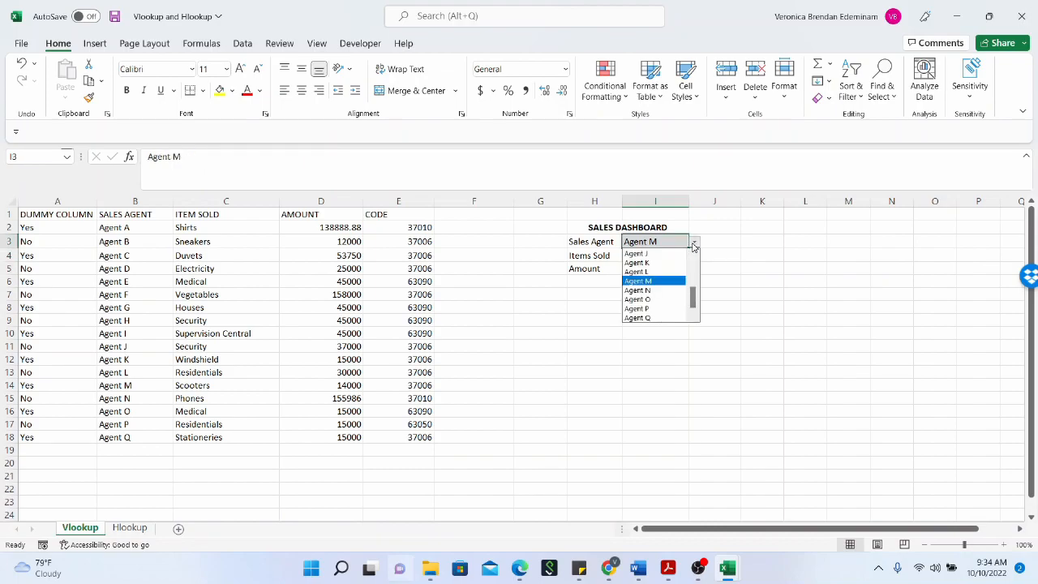
left_click(668, 300)
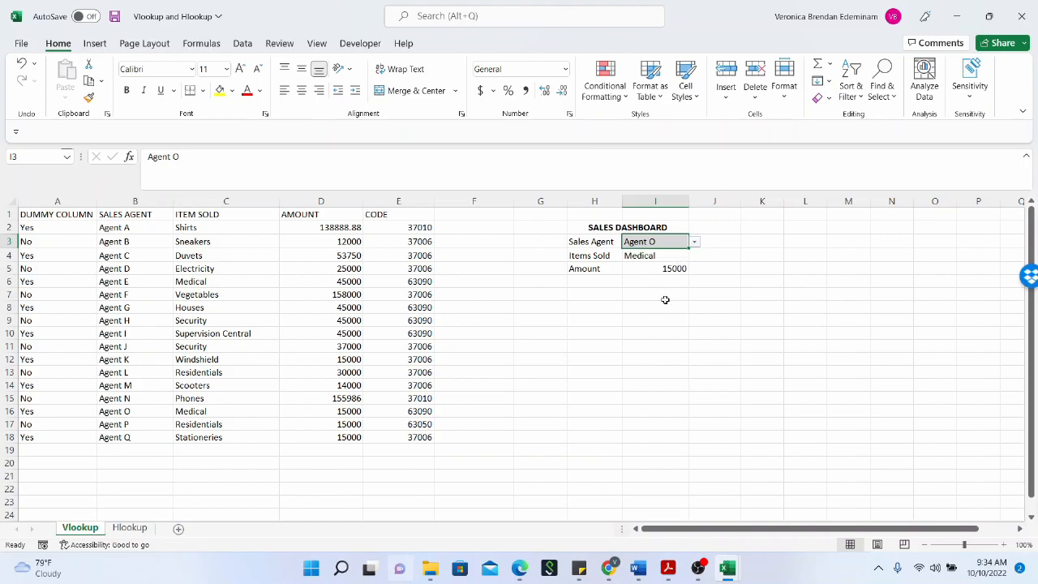
left_click(694, 242)
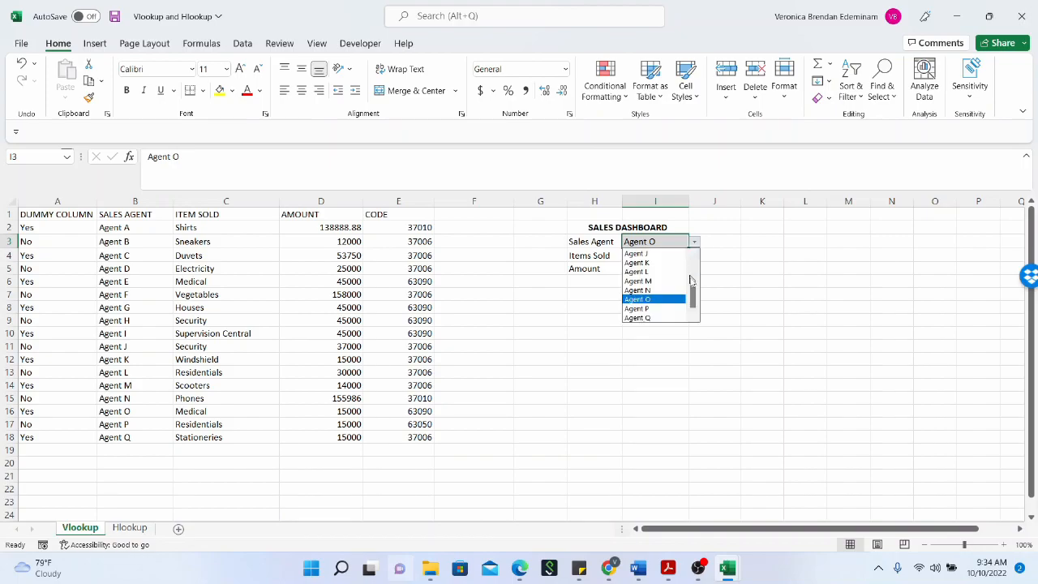
left_click(663, 309)
left_click(703, 242)
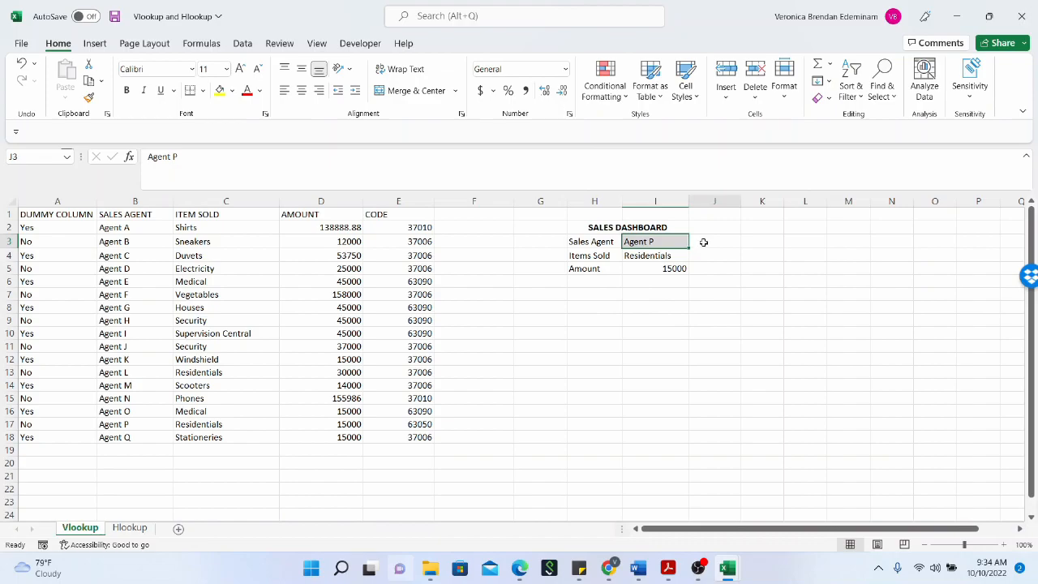
Set the sales agent in I3 to Agent K.
left_click(683, 241)
left_click(694, 242)
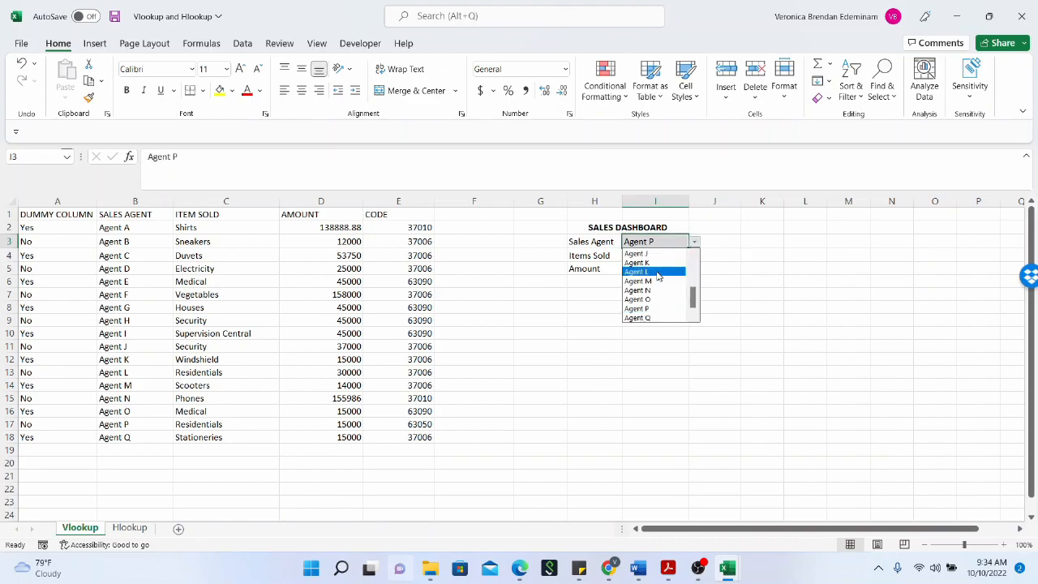
left_click(658, 262)
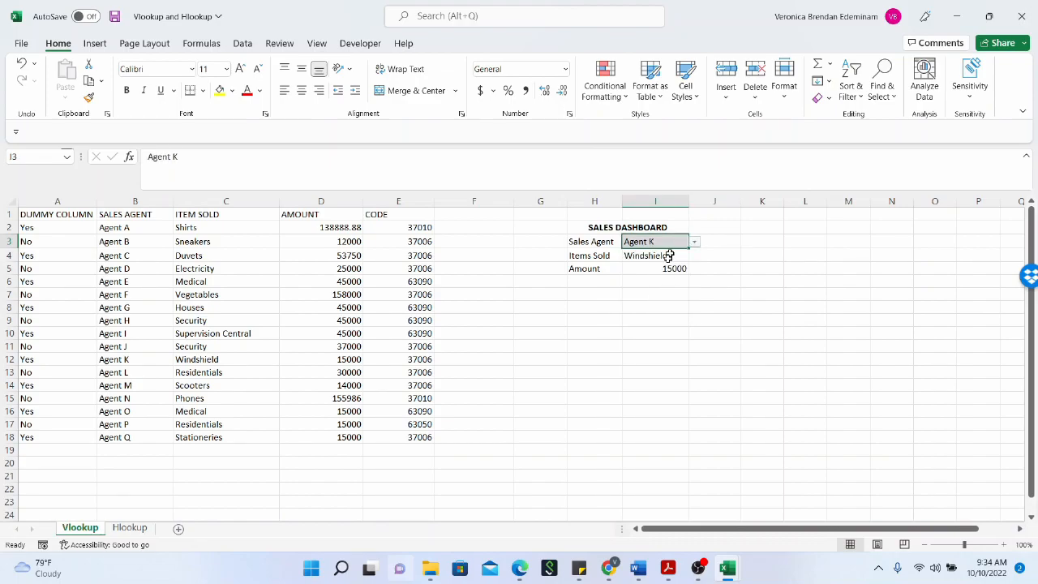
Examine the dashboard's items sold and amount lookups against the source table's item and amount columns.
left_click(666, 255)
left_click(654, 273)
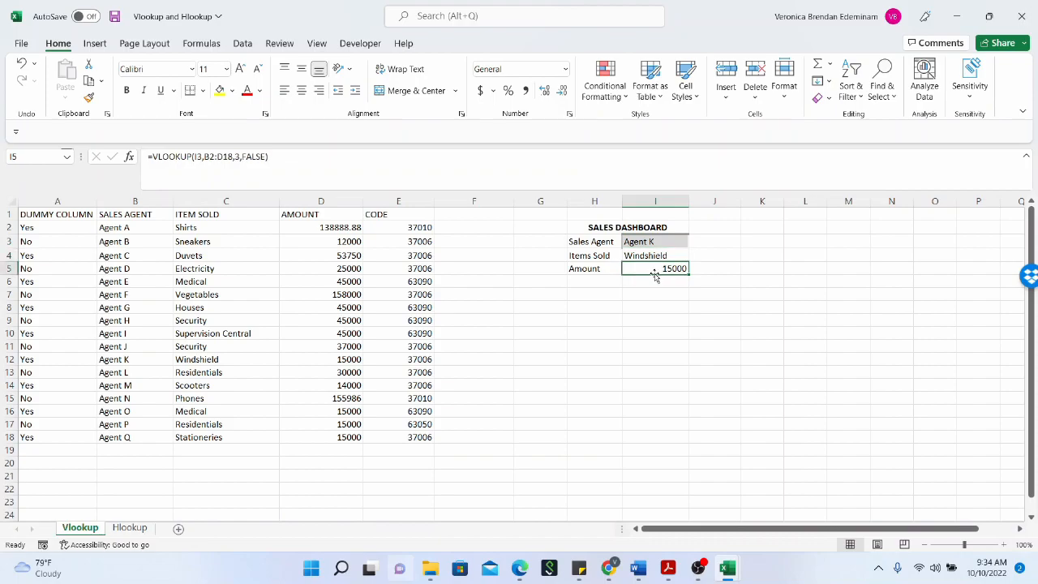
left_click(650, 242)
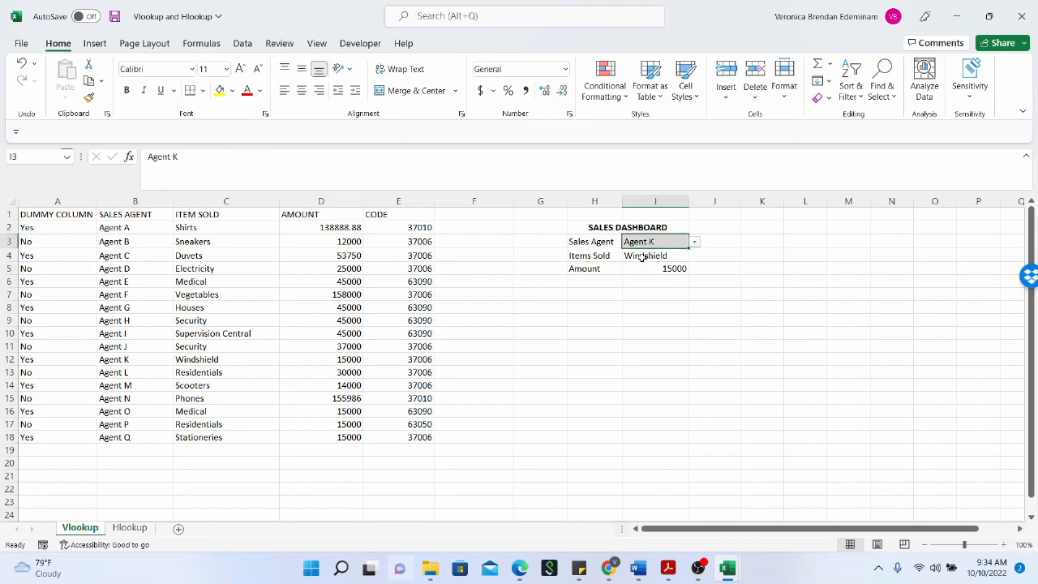
left_click(641, 257)
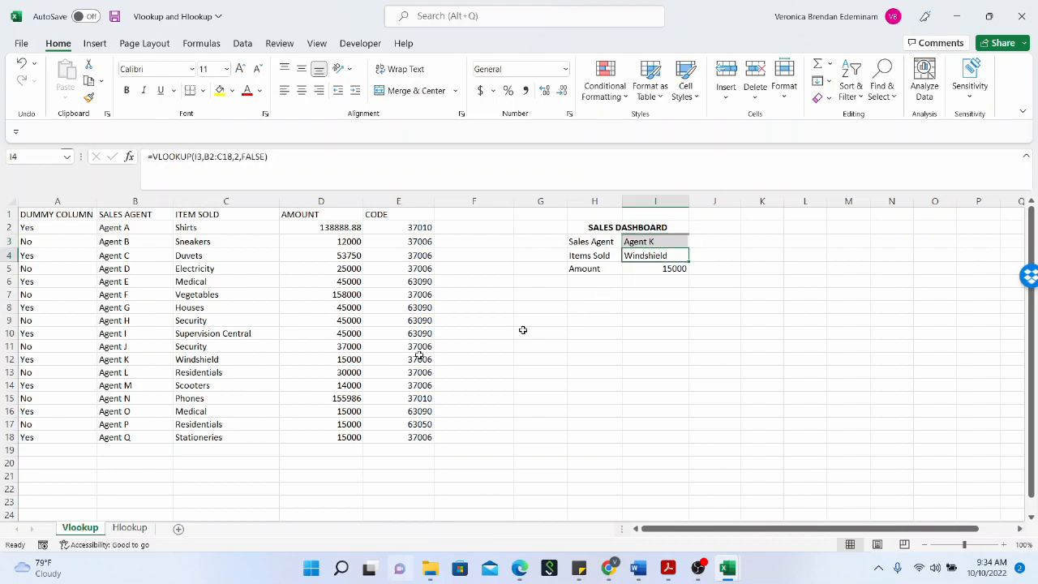
left_click(179, 306)
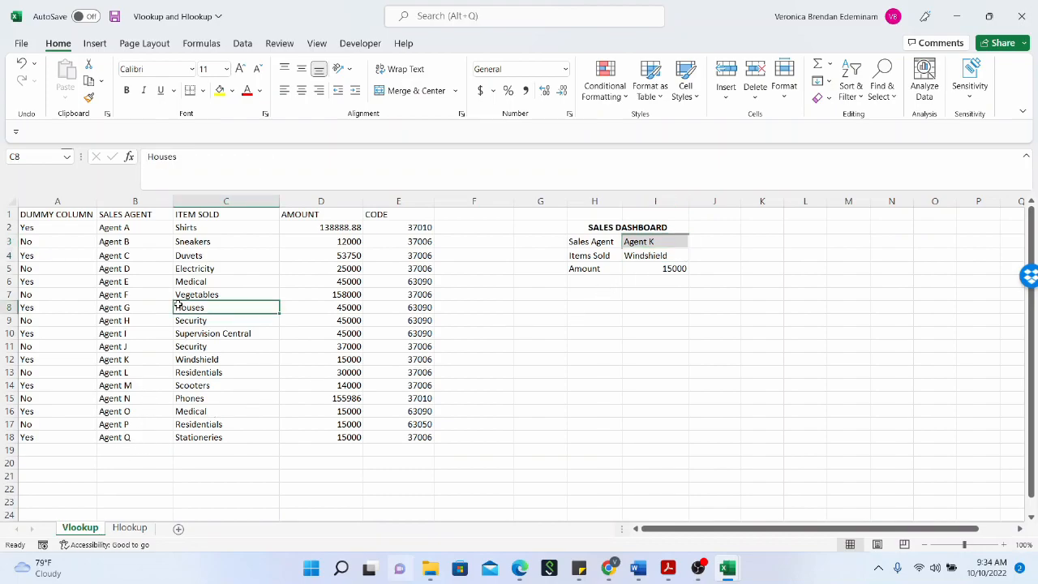
left_click(312, 260)
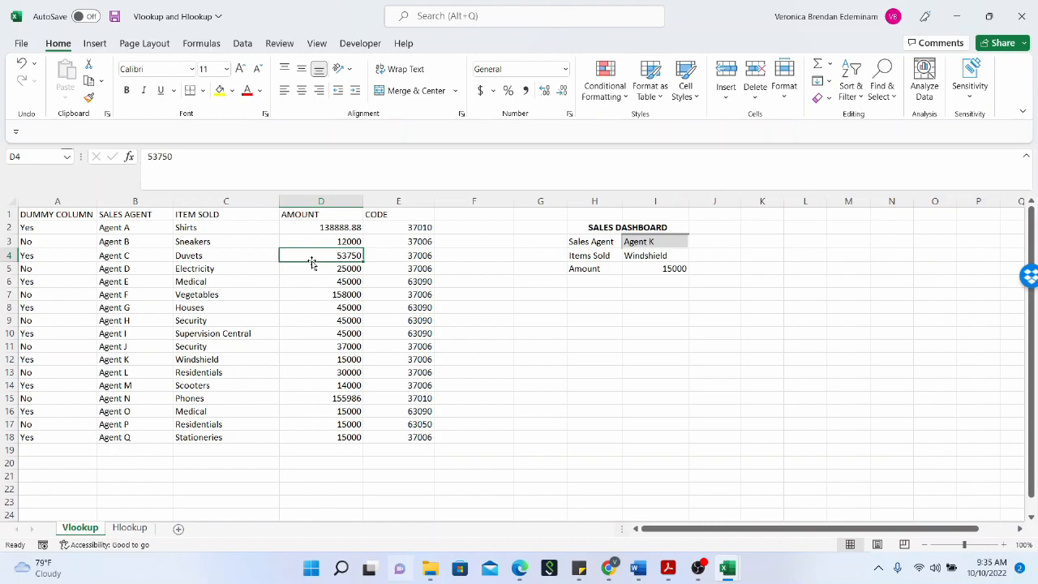
left_click(670, 267)
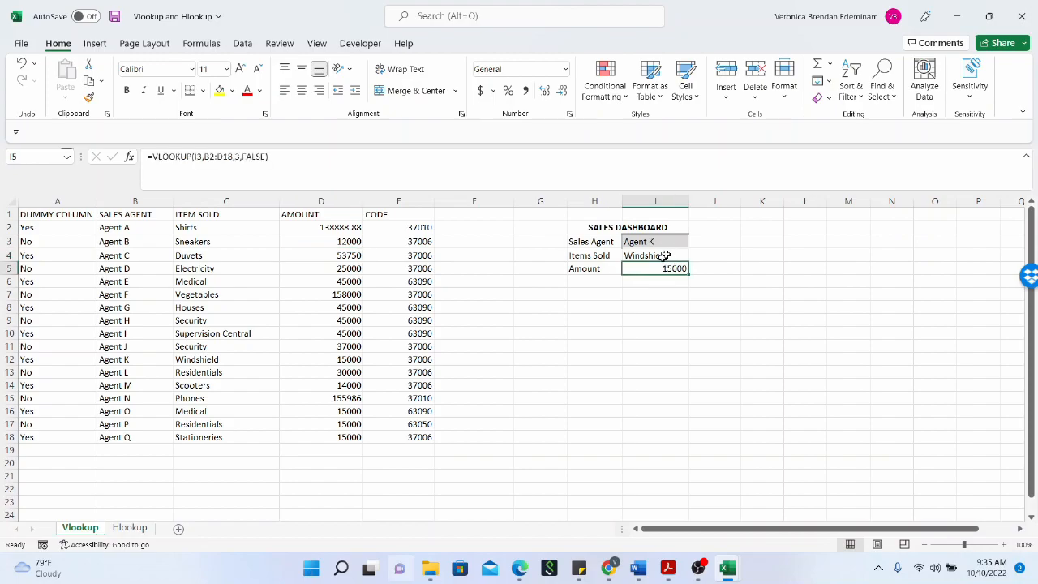
left_click(664, 242)
left_click(693, 243)
key("Escape")
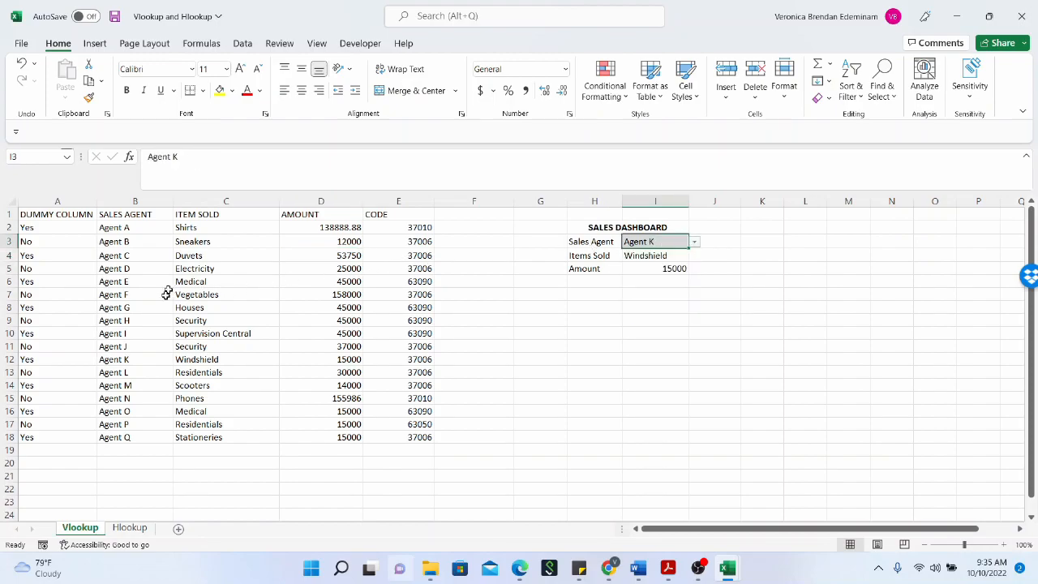
left_click_drag(48, 215, 403, 438)
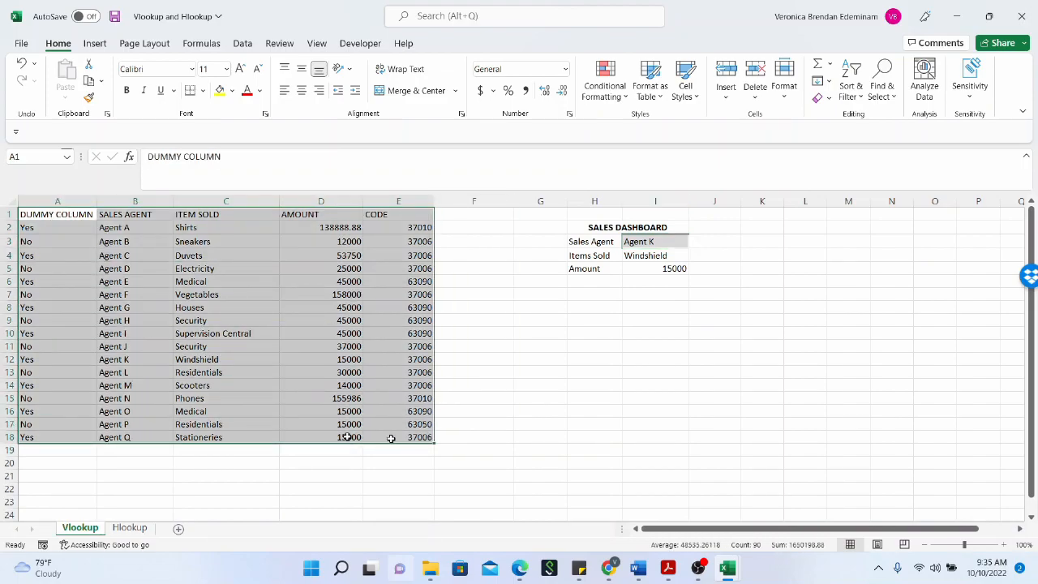
key("ctrl+q")
left_click(238, 355)
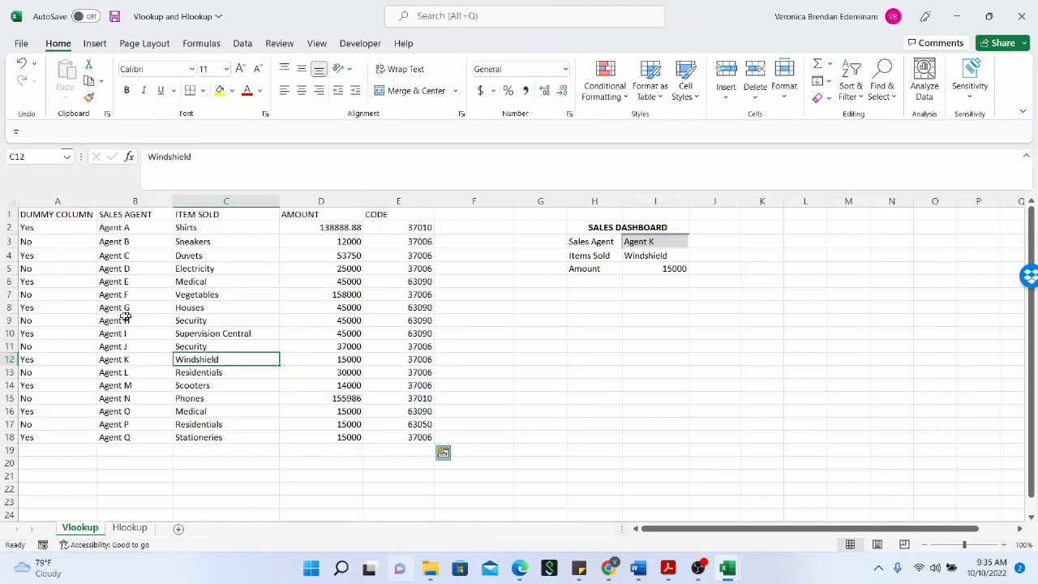
left_click(127, 318)
Copy the data range A1:E18 from the Vlookup sheet and paste it transposed at A1 of the Hlookup sheet.
left_click_drag(28, 217, 370, 435)
key("ctrl+c")
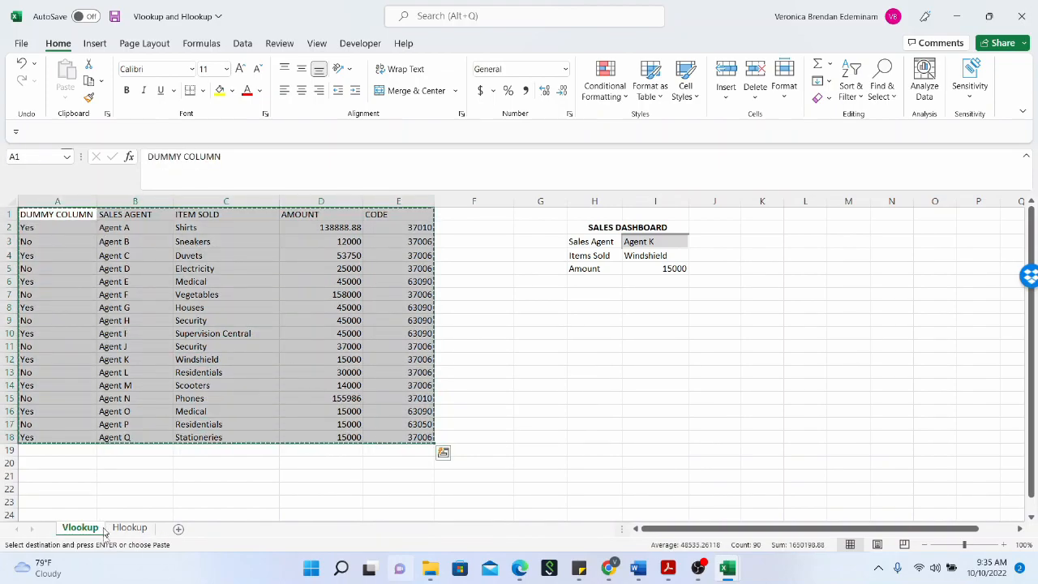
left_click(130, 527)
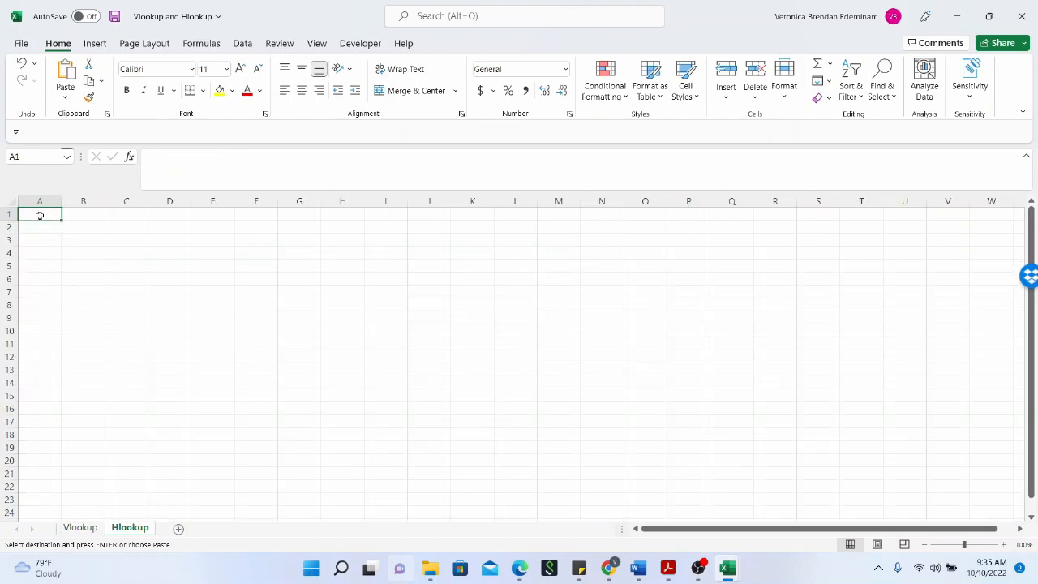
right_click(39, 215)
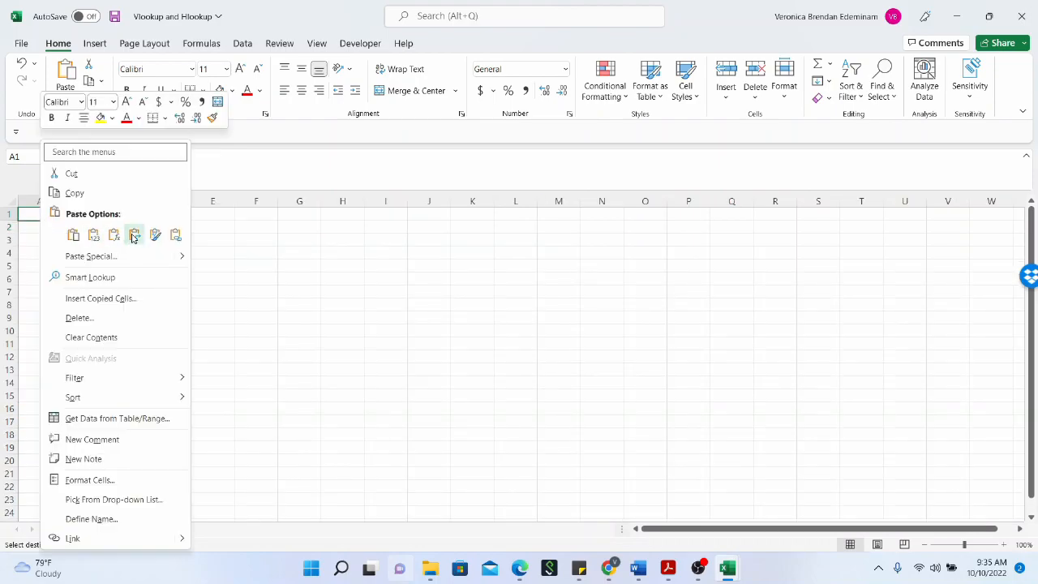
left_click(131, 234)
Widen column A of the Hlookup sheet to fit the row headings.
left_click(300, 304)
left_click_drag(60, 202, 102, 206)
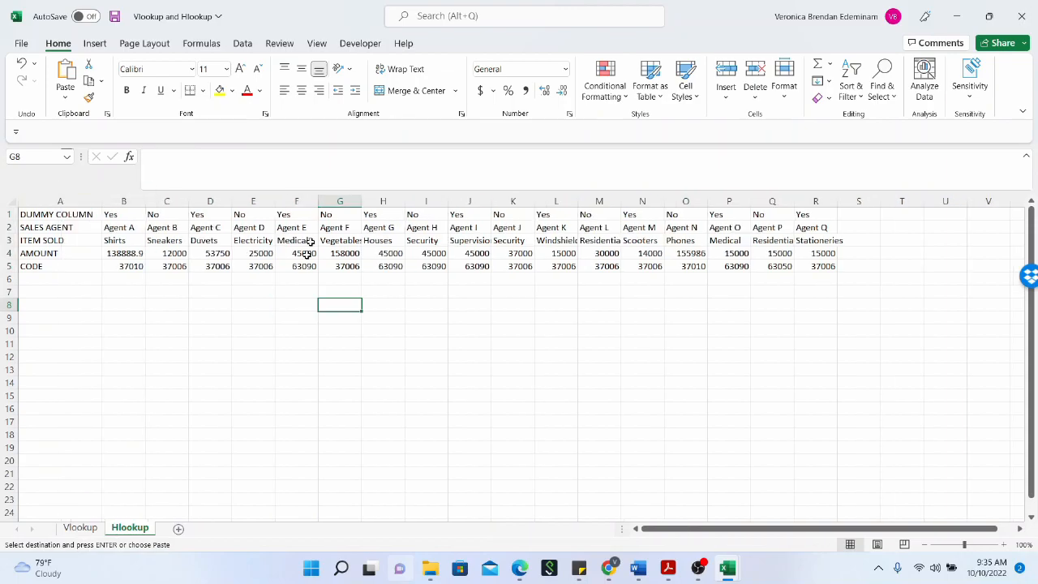
left_click(254, 316)
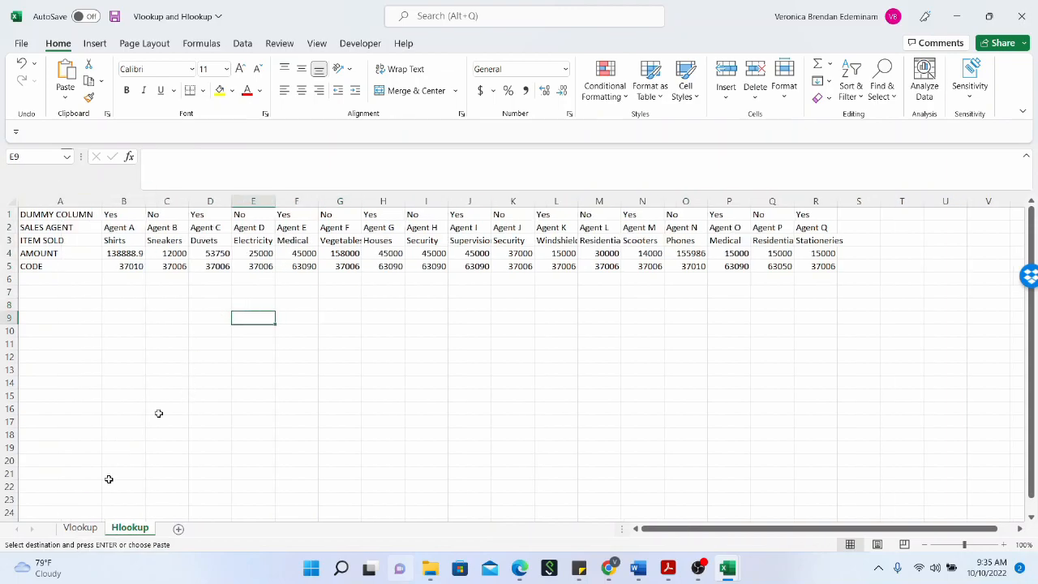
Compare the headings in A1:E1 of the Vlookup sheet with the transposed headings in A1:A5 of the Hlookup sheet.
left_click(81, 528)
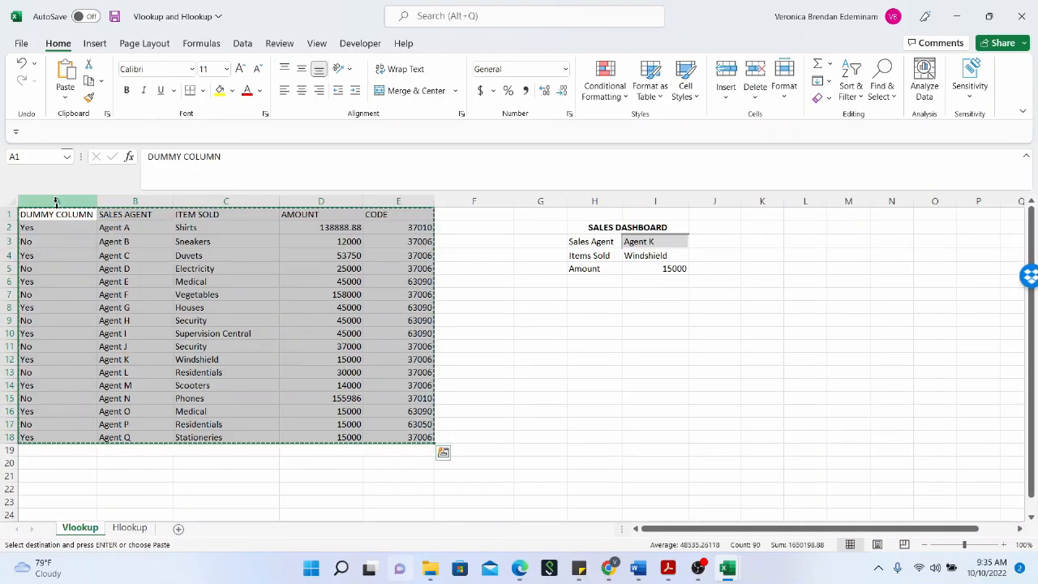
key("Escape")
left_click_drag(60, 214, 406, 217)
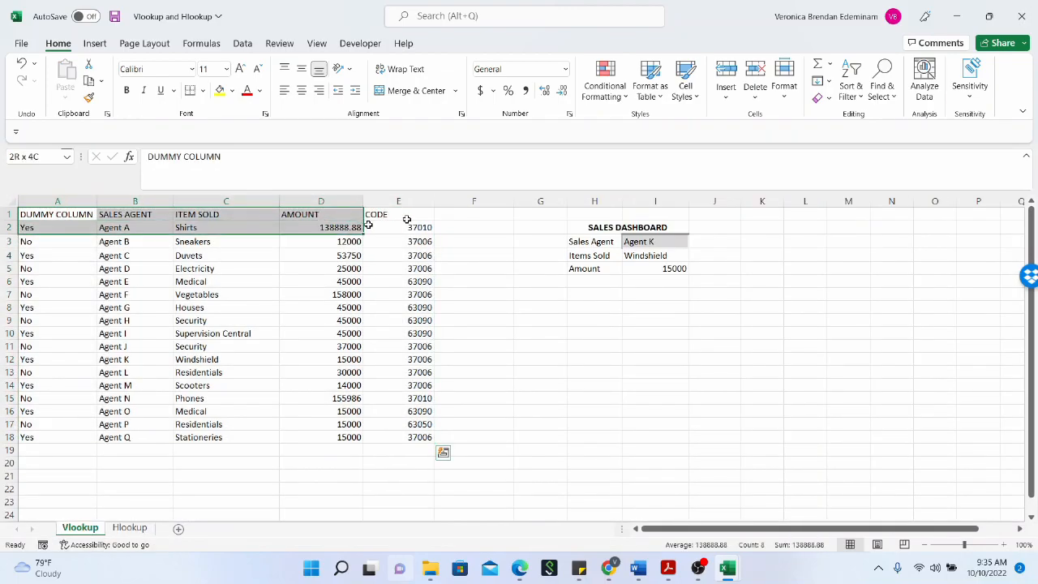
left_click(130, 528)
left_click_drag(68, 215, 70, 269)
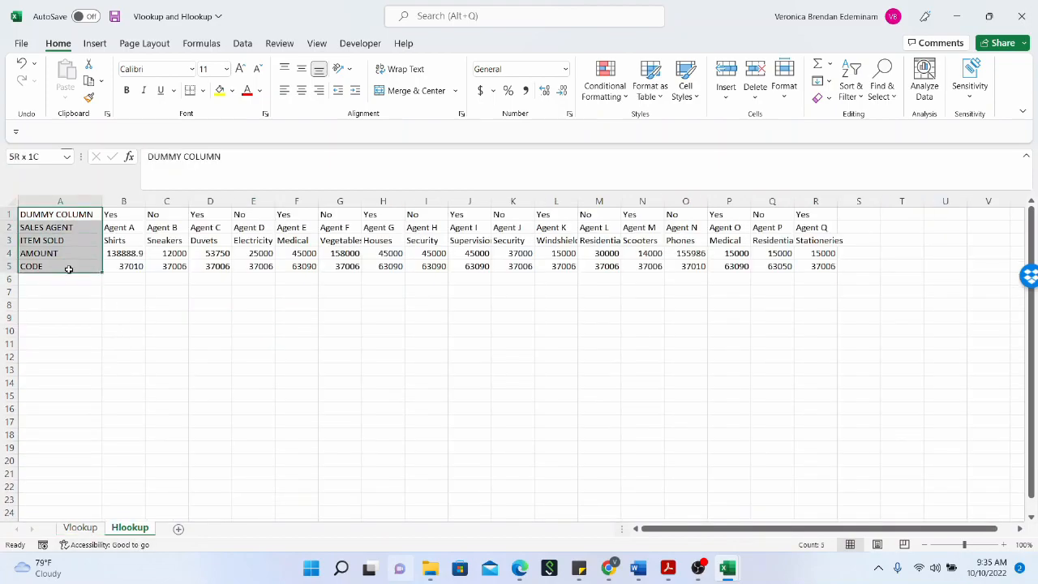
left_click(165, 299)
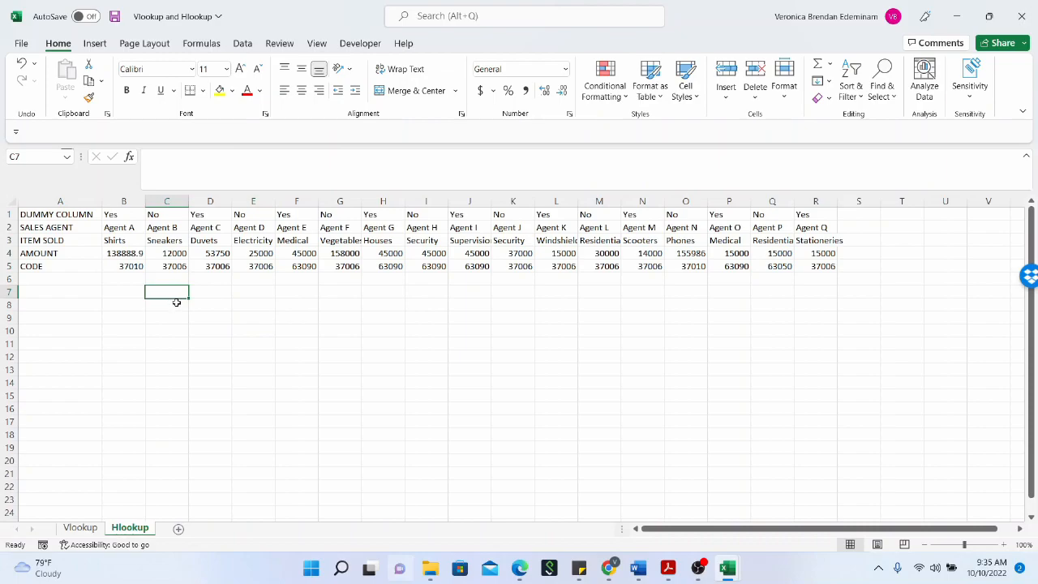
left_click(281, 316)
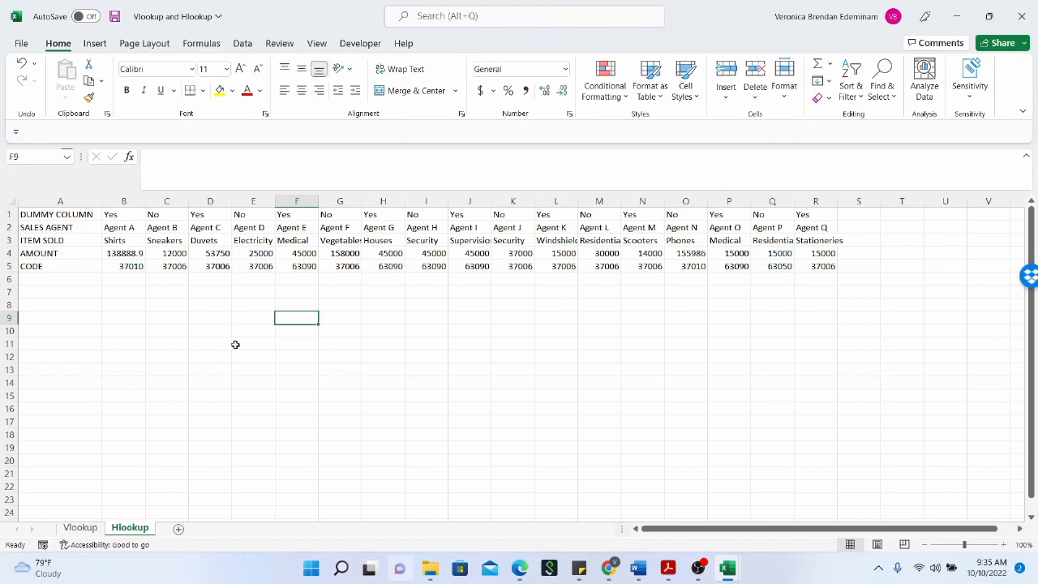
left_click(80, 528)
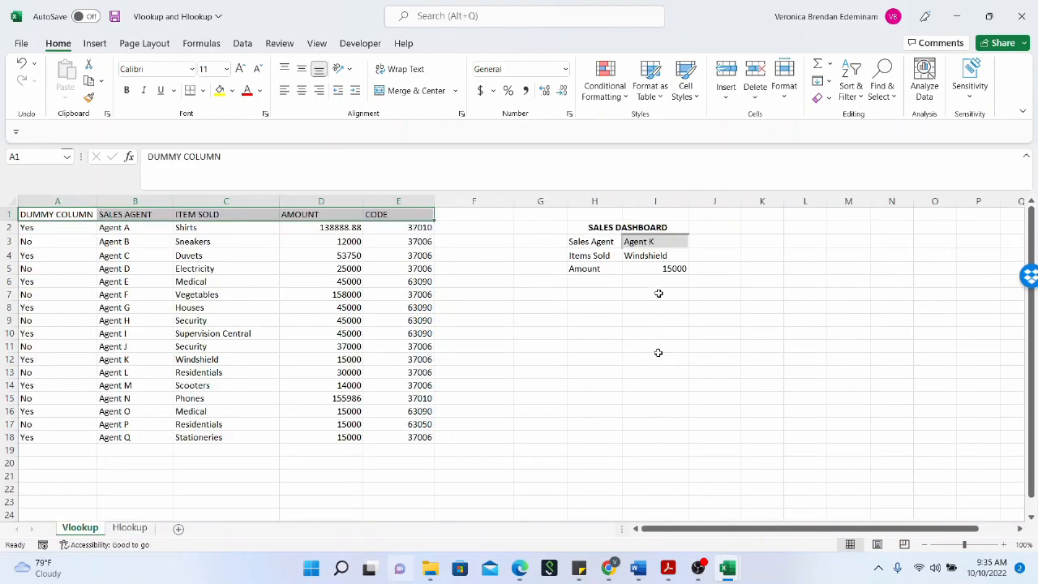
Copy the sales dashboard H2:I5 from the Vlookup sheet and paste it at H8 of the Hlookup sheet.
left_click(627, 226)
mouse_move(632, 252)
left_mouse_down()
mouse_move(634, 283)
mouse_move(637, 267)
left_mouse_up()
key("ctrl+c")
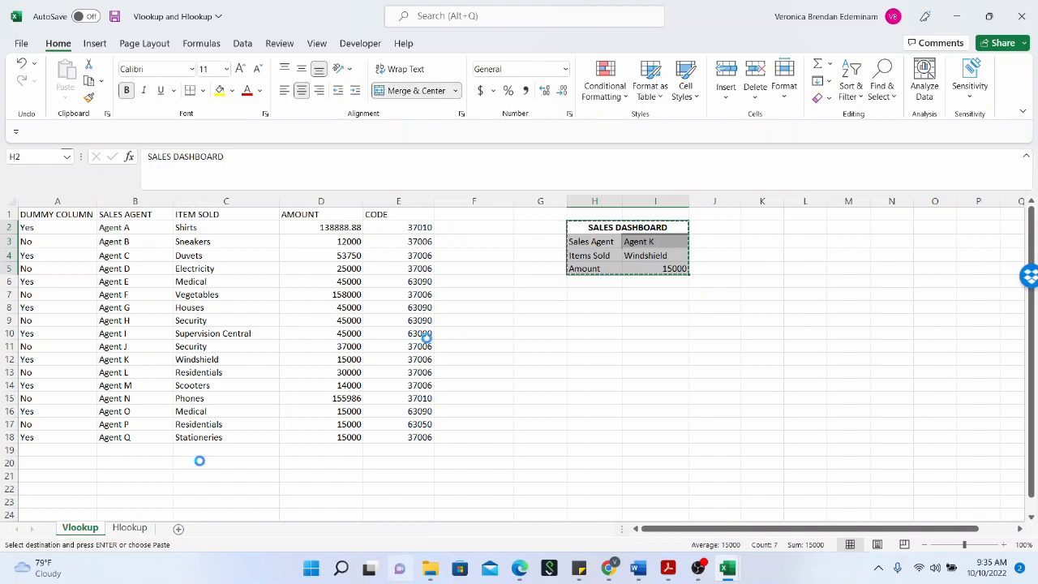
left_click(128, 527)
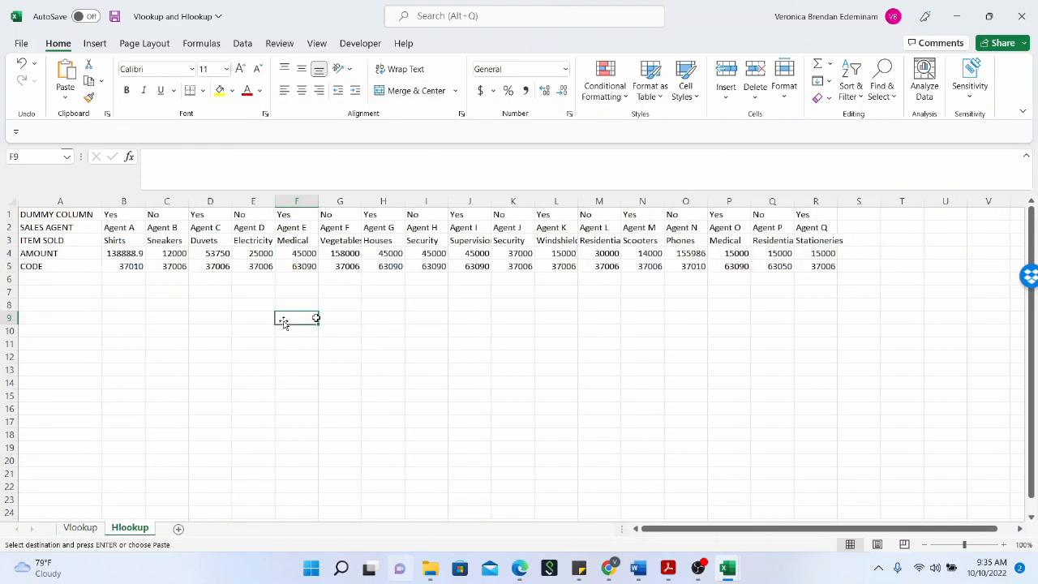
left_click(369, 307)
key("ctrl+v")
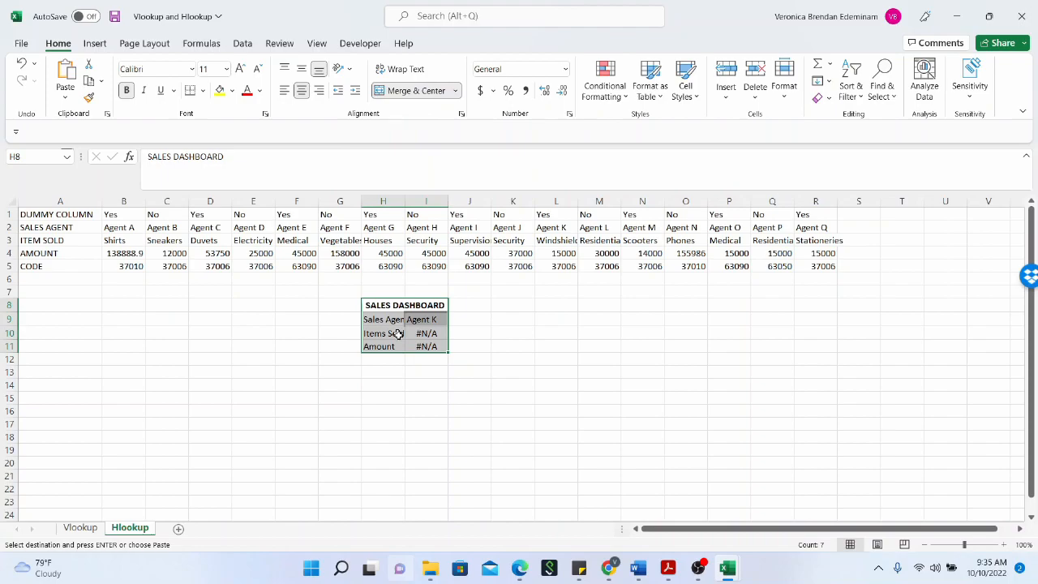
Widen columns H and I of the Hlookup sheet to fit the dashboard labels and values.
left_click(396, 333)
left_click_drag(450, 204, 477, 204)
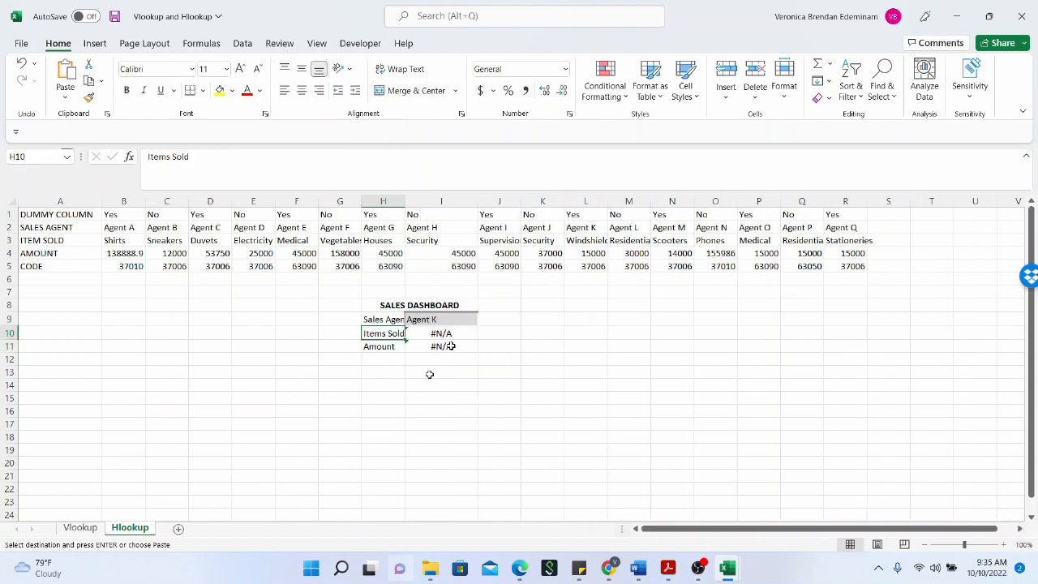
left_click_drag(405, 203, 430, 203)
Clear the pasted VLOOKUP formulas from the Items Sold and Amount cells I10:I11.
left_click_drag(466, 334, 468, 347)
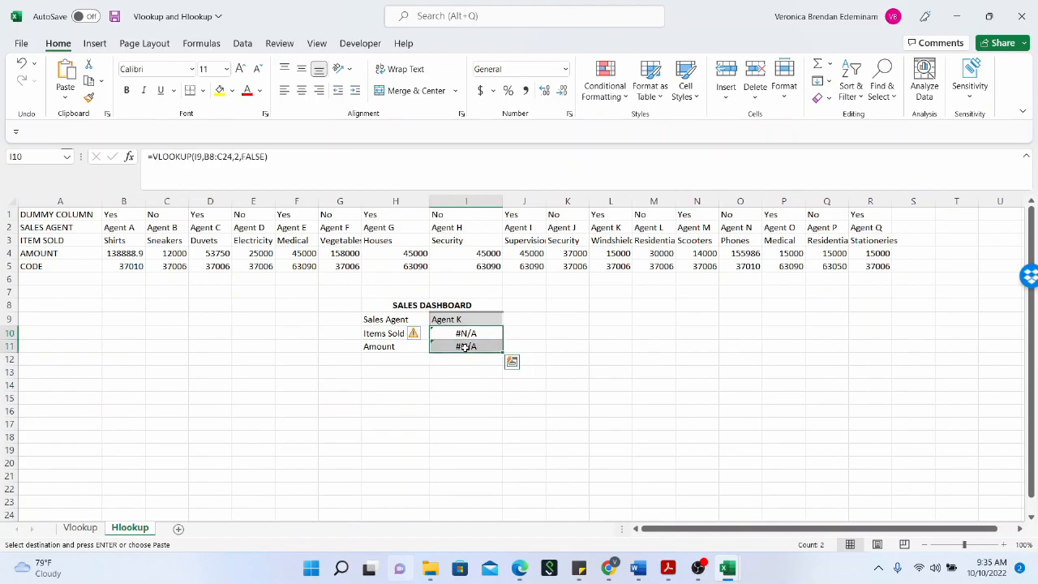
left_click(480, 340)
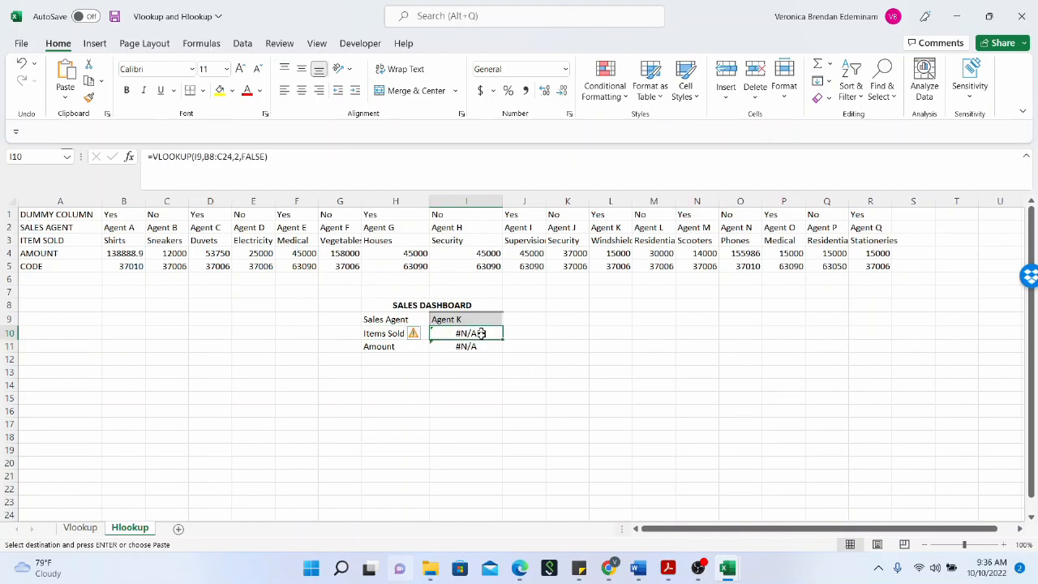
left_click_drag(480, 341, 477, 348)
key("Delete")
left_click(467, 370)
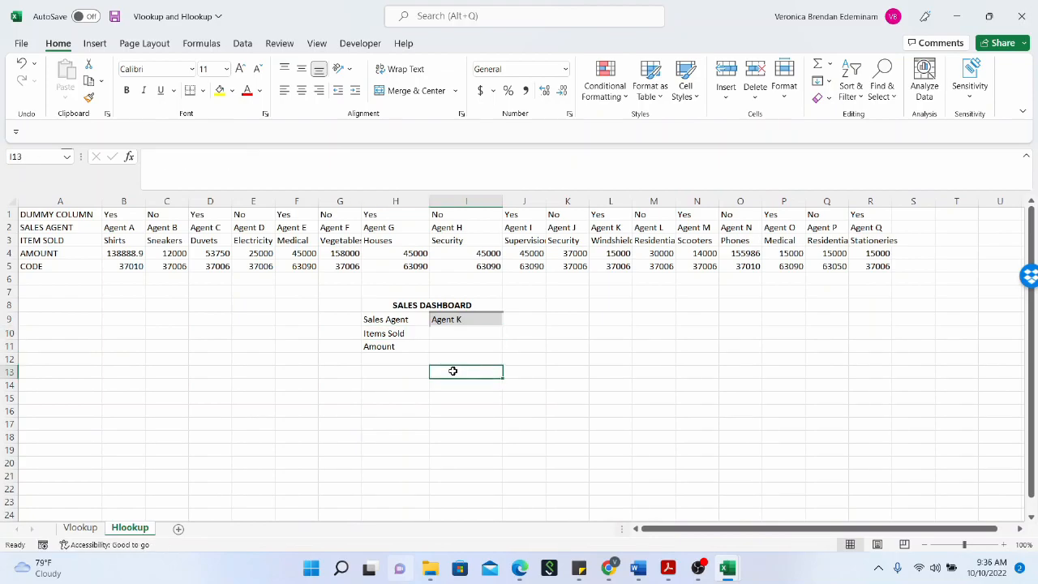
Check which entries the pasted Sales Agent drop-down list in I9 offers.
left_click(485, 332)
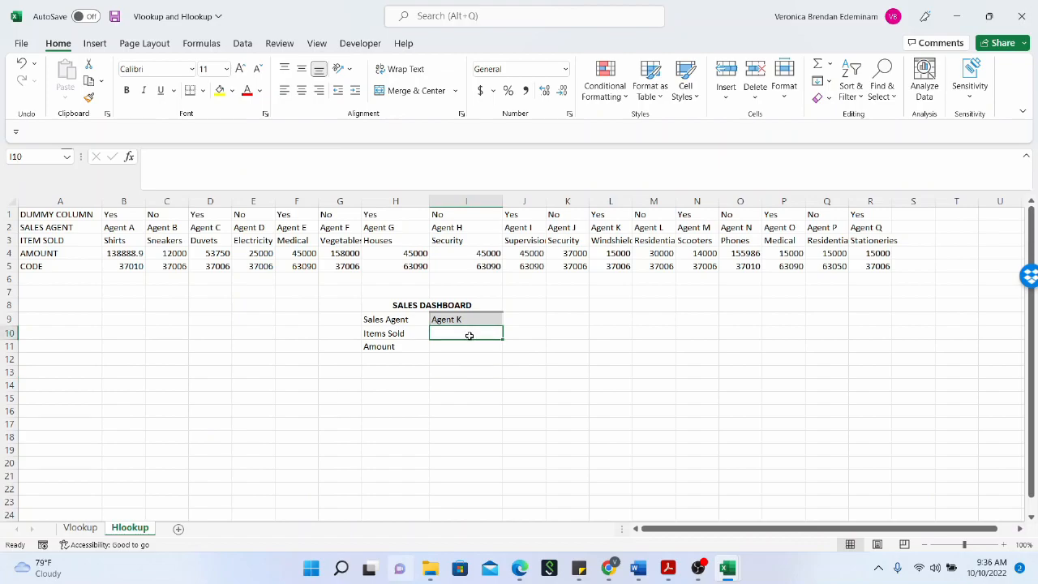
left_click(457, 321)
left_click(508, 320)
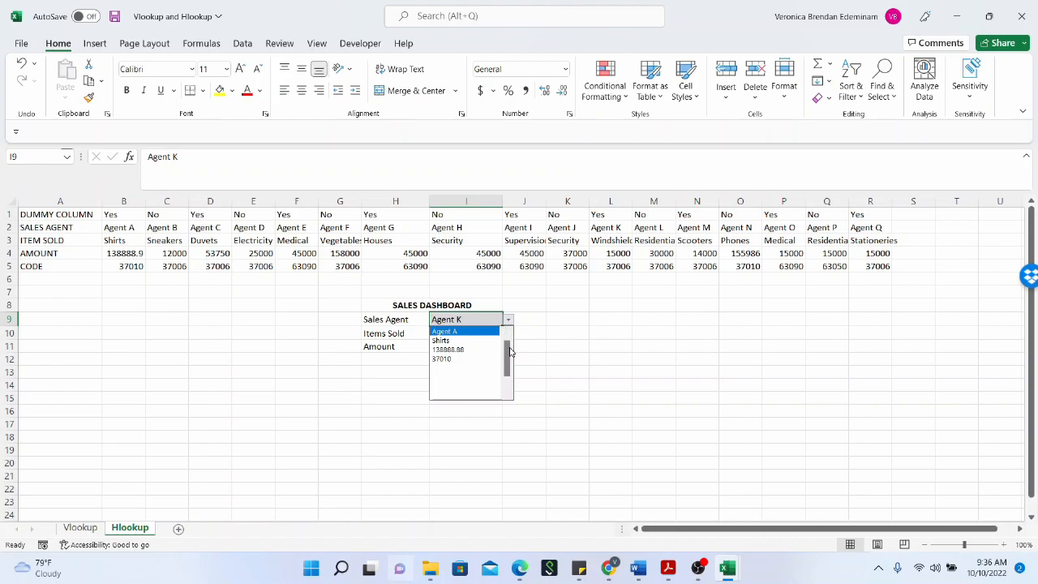
left_click(483, 317)
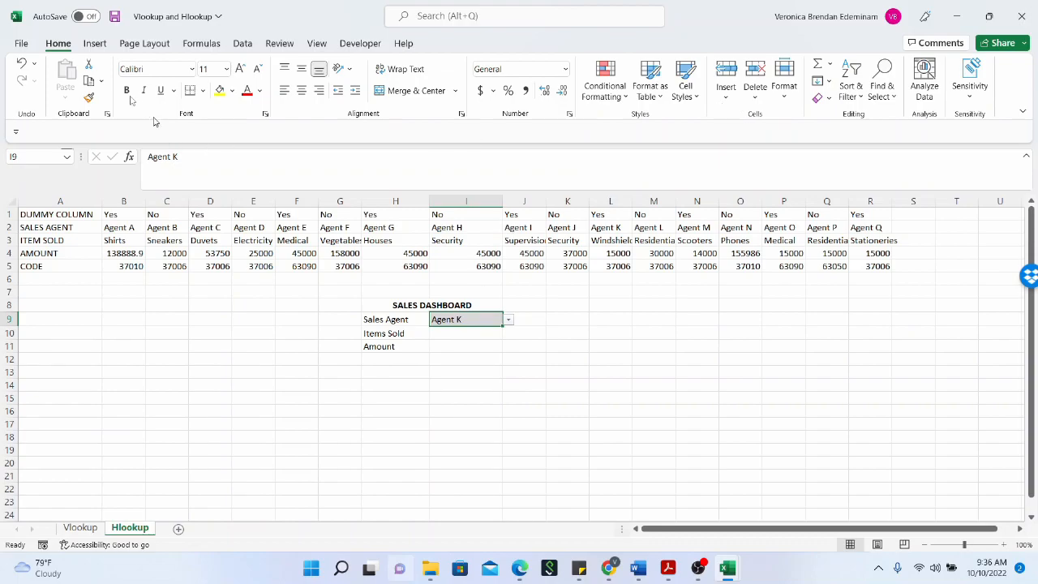
Change the data validation list source of the Sales Agent cell I9 to =$B$2:$R$2.
left_click(242, 44)
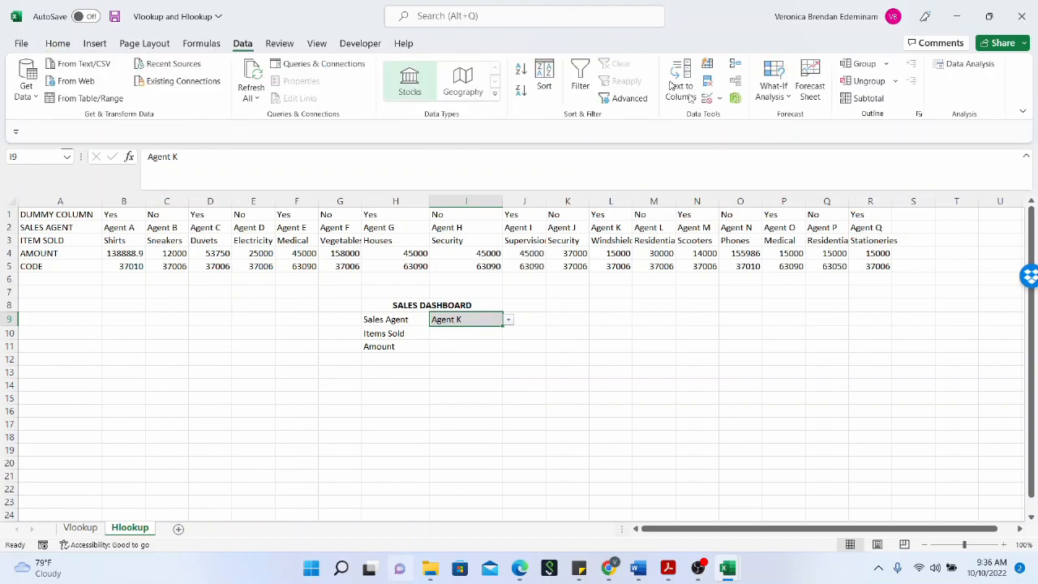
left_click(720, 99)
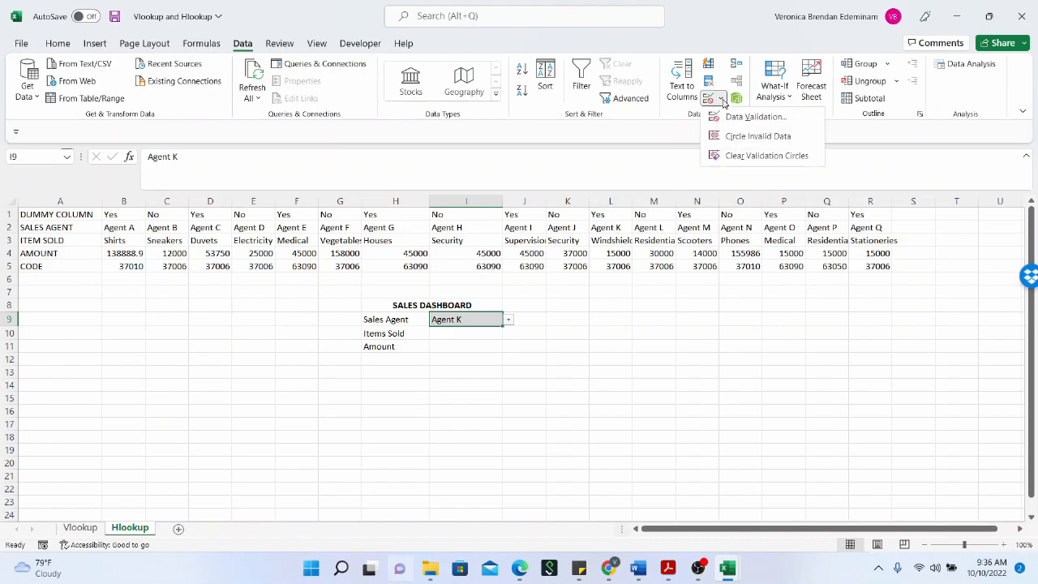
left_click(734, 120)
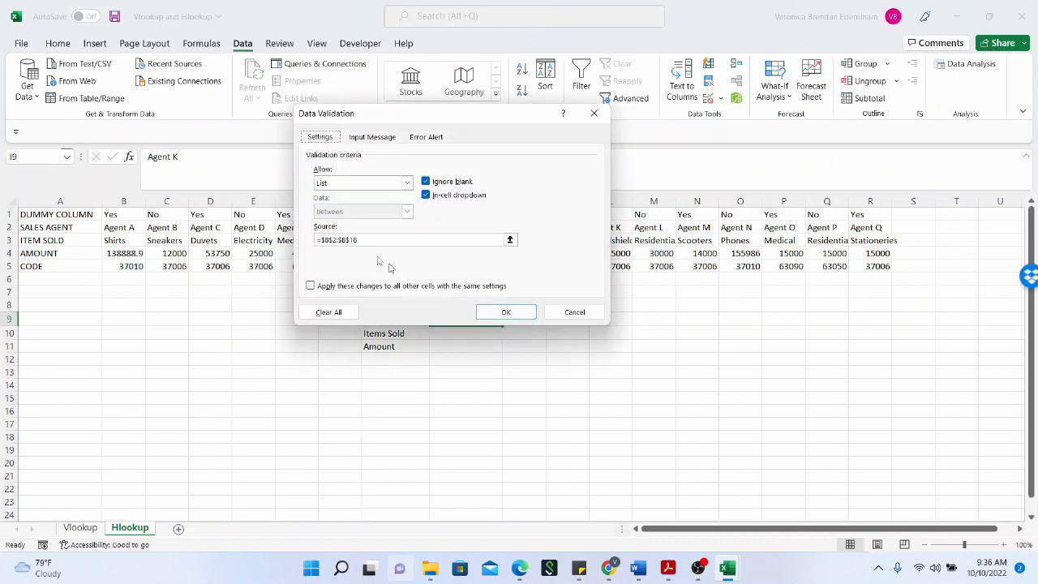
left_click_drag(452, 107, 646, 201)
left_click(550, 334)
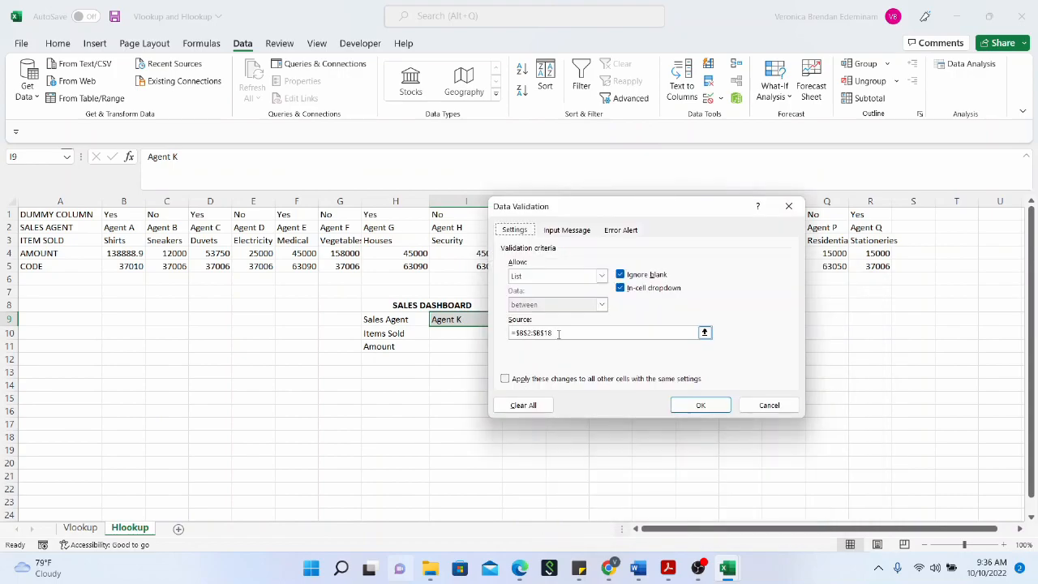
left_click_drag(552, 334, 512, 334)
key("BackSpace")
left_click_drag(114, 228, 870, 228)
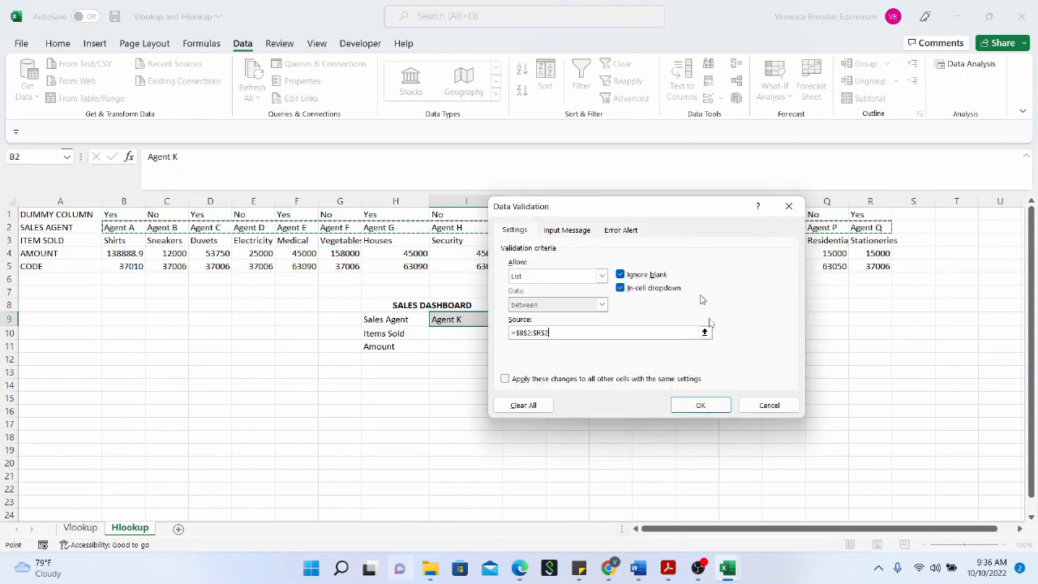
left_click(701, 404)
Choose Agent B from the Sales Agent drop-down list in I9.
left_click(508, 319)
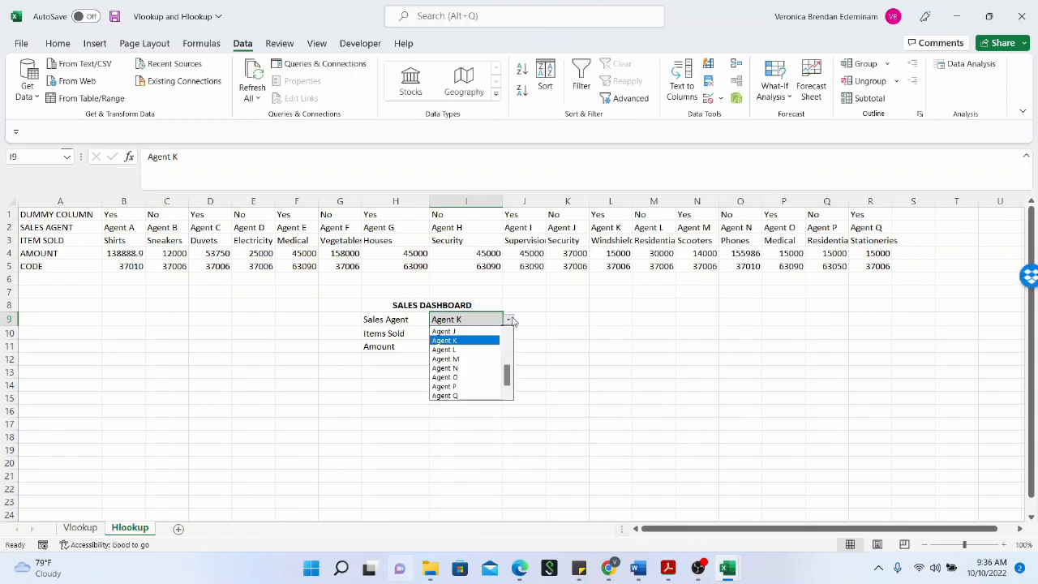
left_click_drag(507, 372, 514, 327)
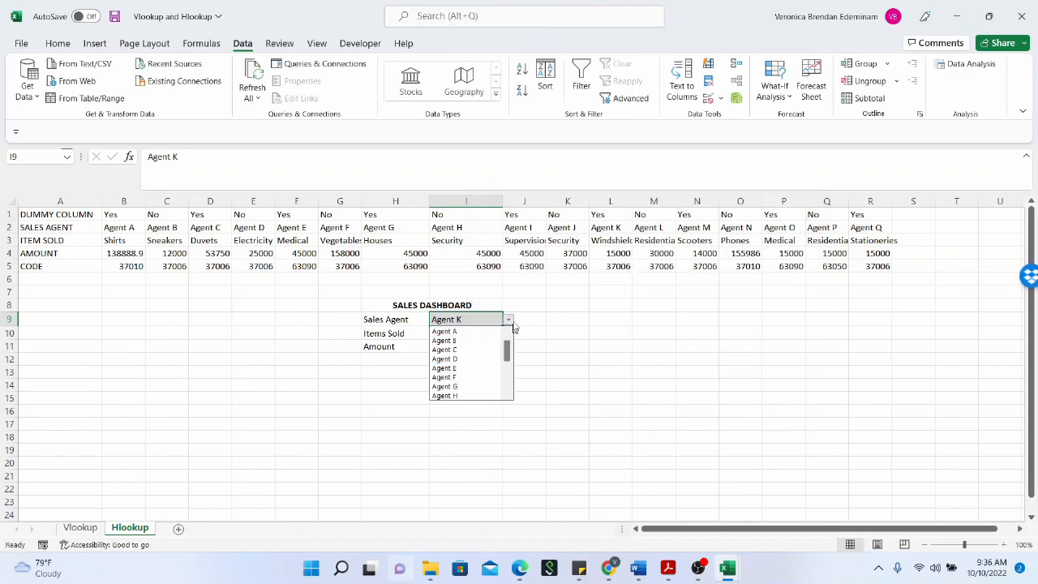
left_click(458, 337)
Begin an HLOOKUP formula in the Items Sold cell I10 with I9 as the lookup value.
left_click(478, 333)
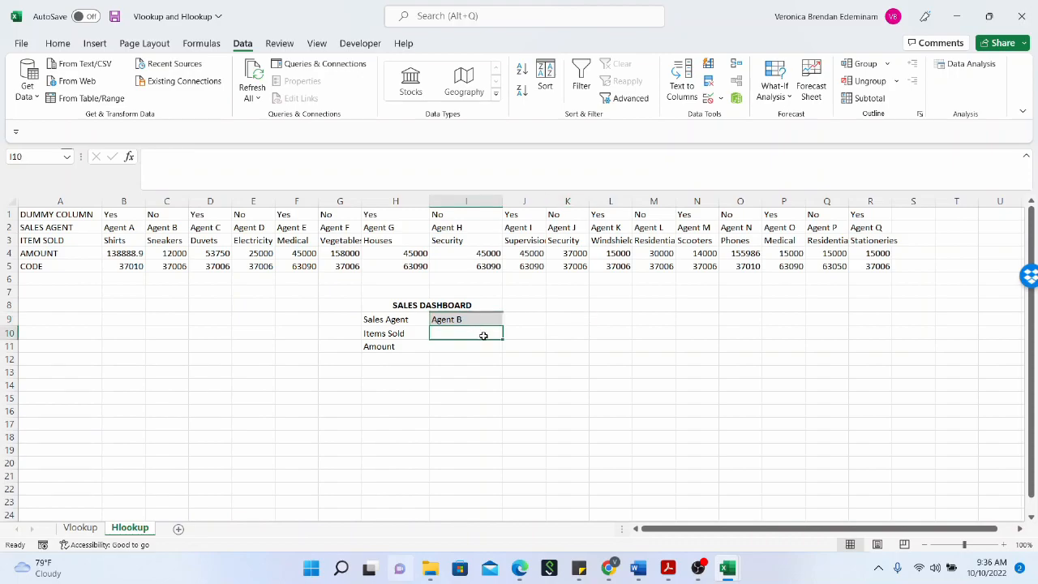
type("H")
type("=")
type("Hloo")
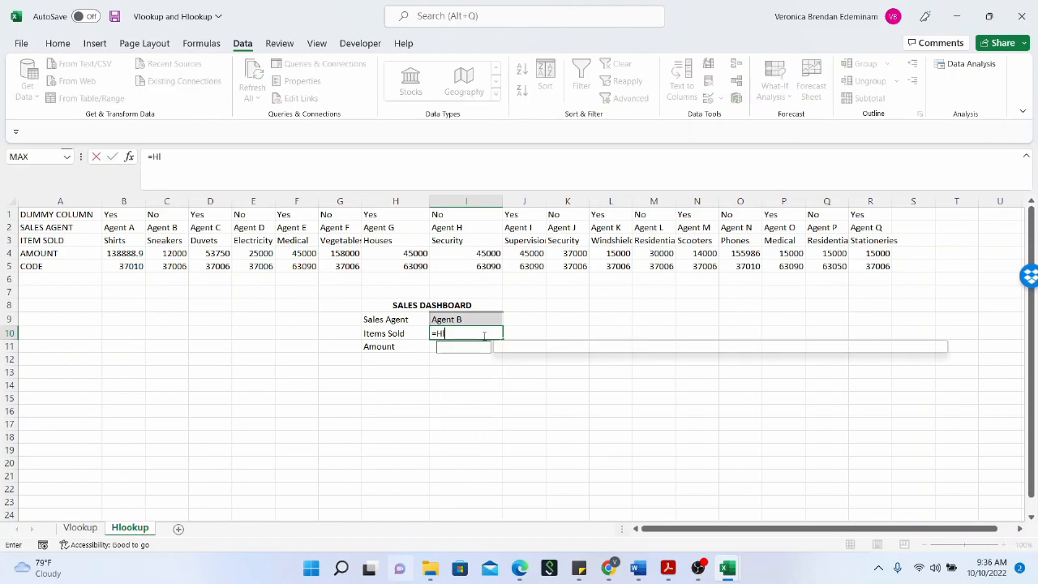
key("BackSpace")
key("BackSpace")
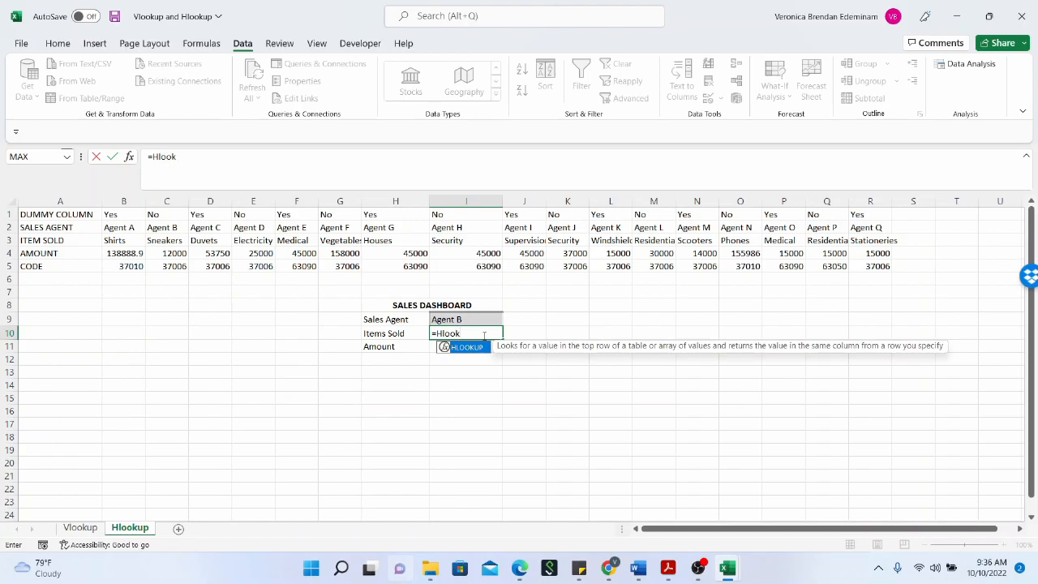
type("okup(")
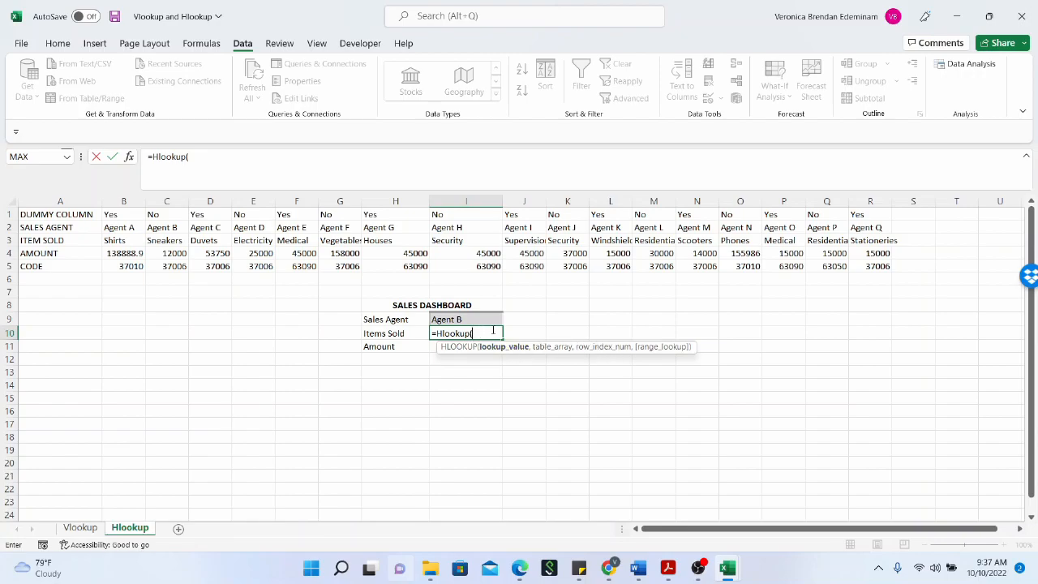
left_click(469, 316)
type(",")
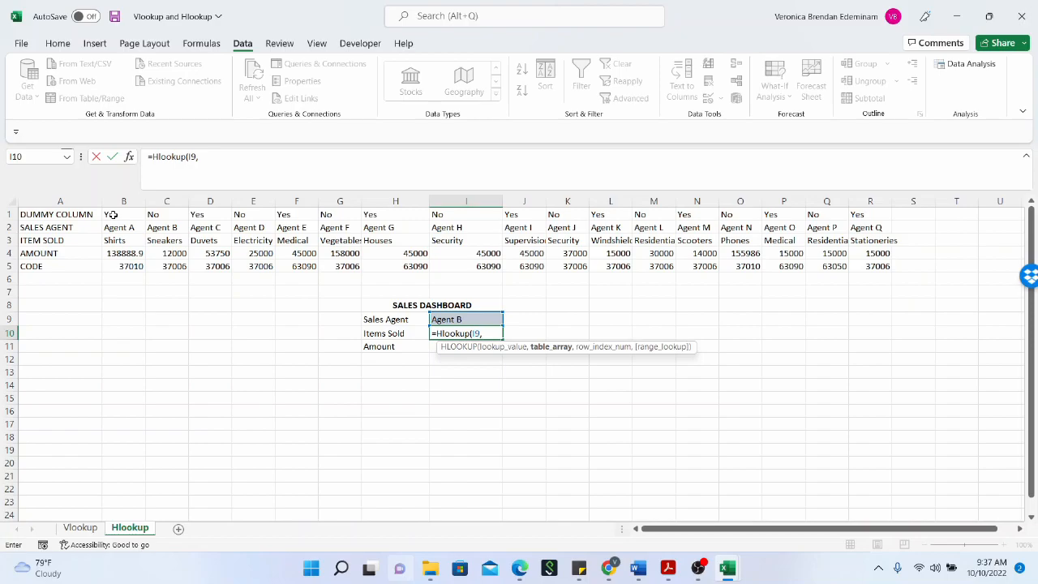
Complete the Items Sold HLOOKUP with table array B2:R3, row index 2 and FALSE for an exact match.
left_click_drag(113, 214, 123, 240)
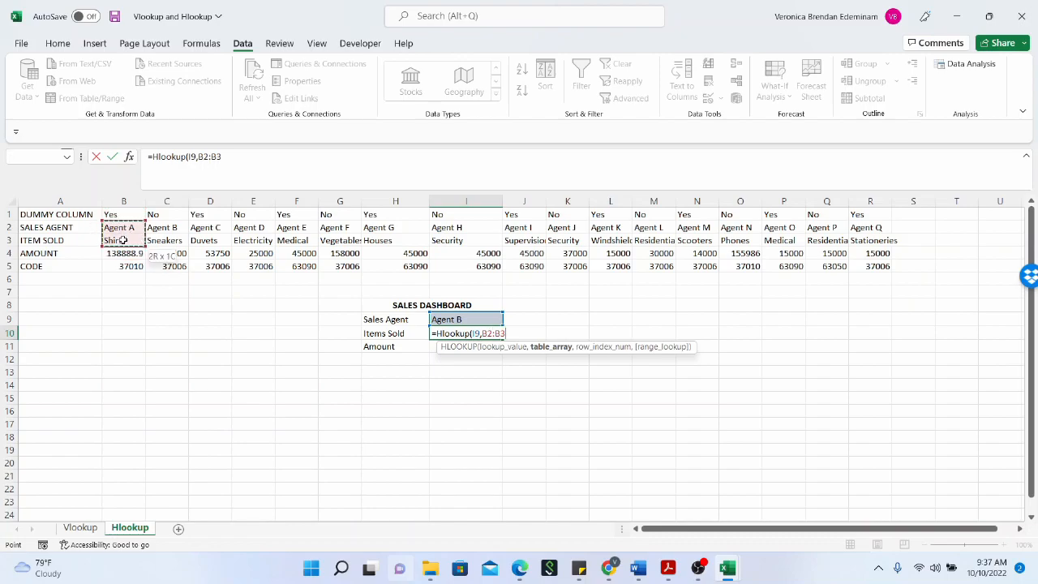
left_click_drag(123, 240, 857, 239)
type(",")
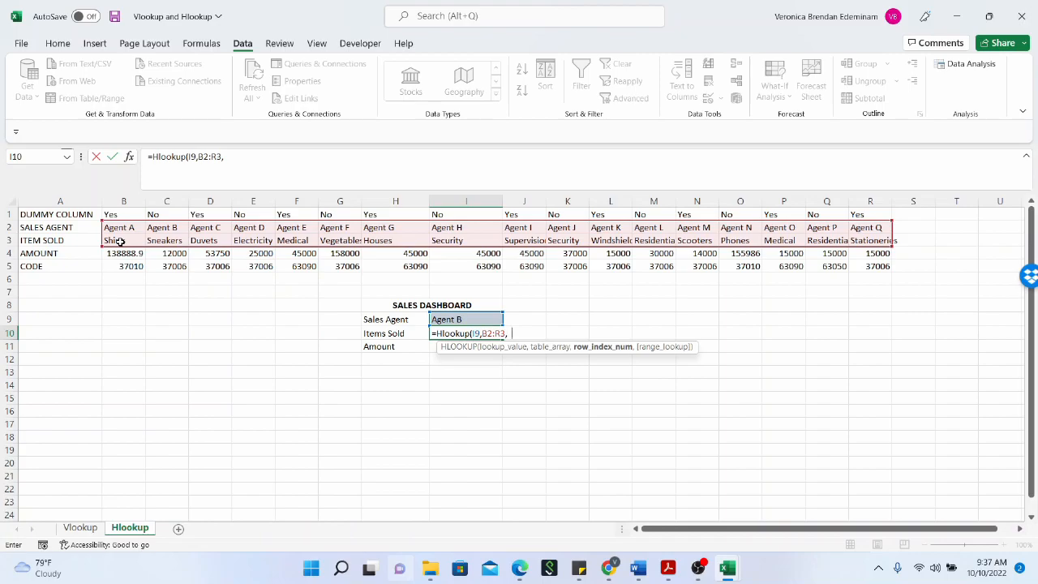
type("2,")
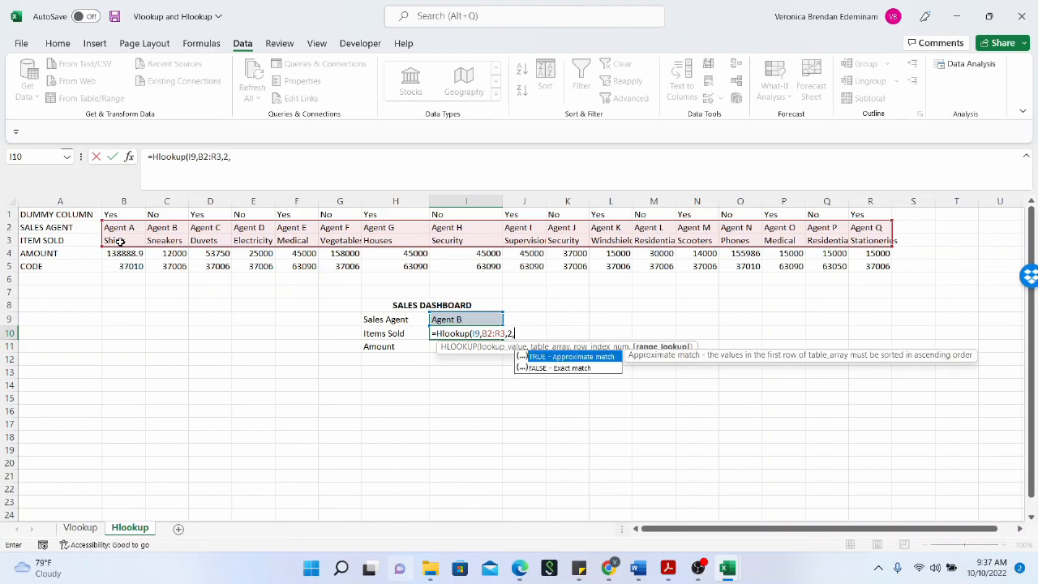
type("false)")
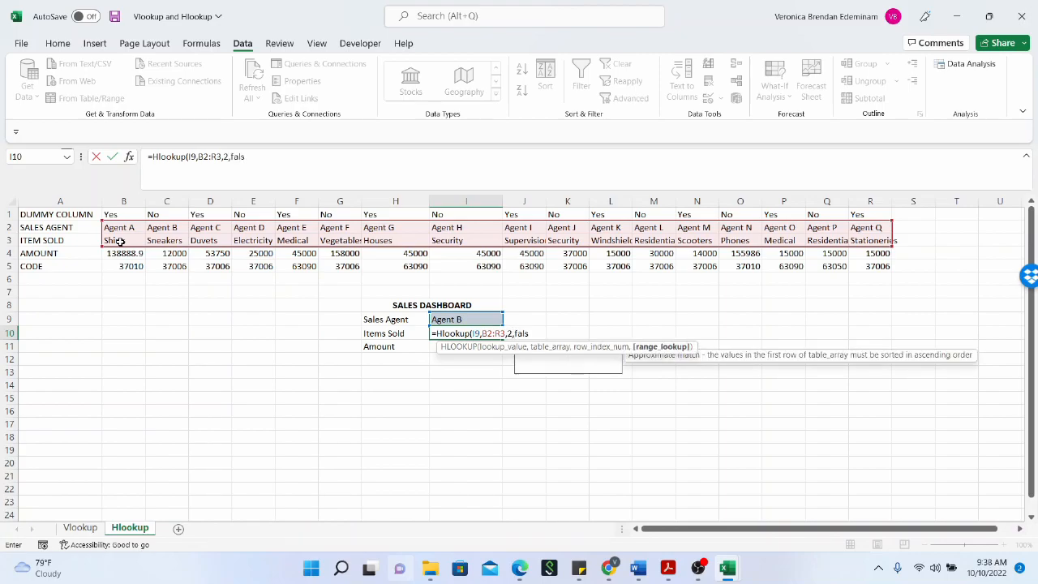
key("Return")
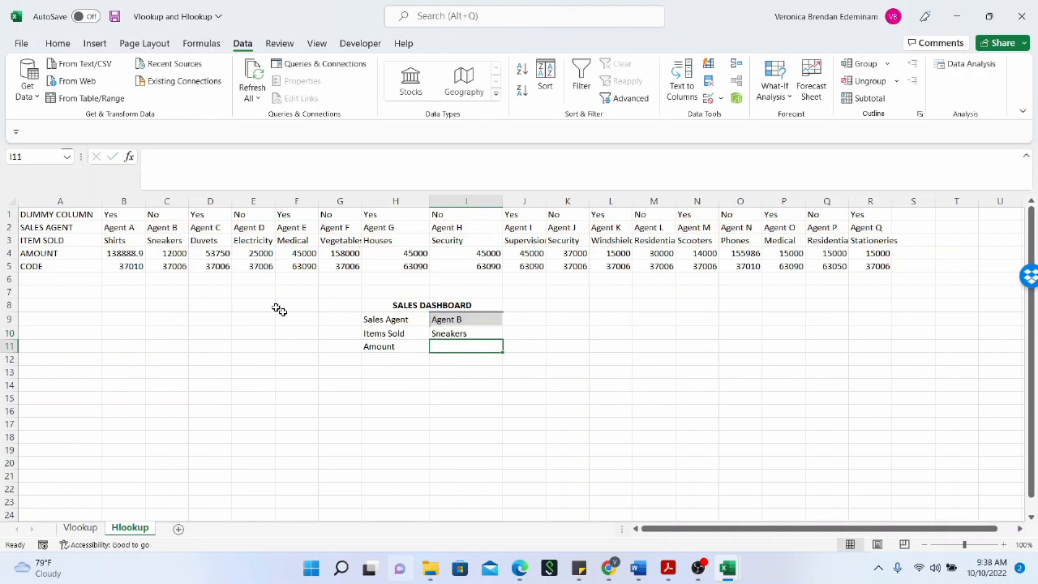
Examine the Items Sold HLOOKUP formula in I10 against the sales agent and item sold rows of the table.
left_click(448, 336)
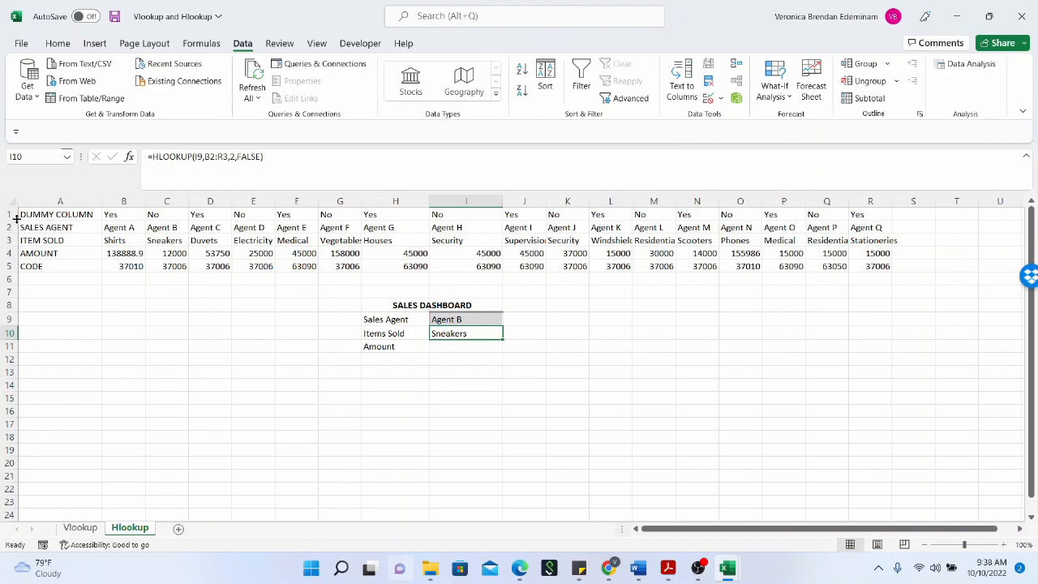
left_click_drag(9, 215, 10, 227)
left_click_drag(7, 263, 6, 268)
left_click_drag(4, 214, 5, 266)
left_click(120, 263)
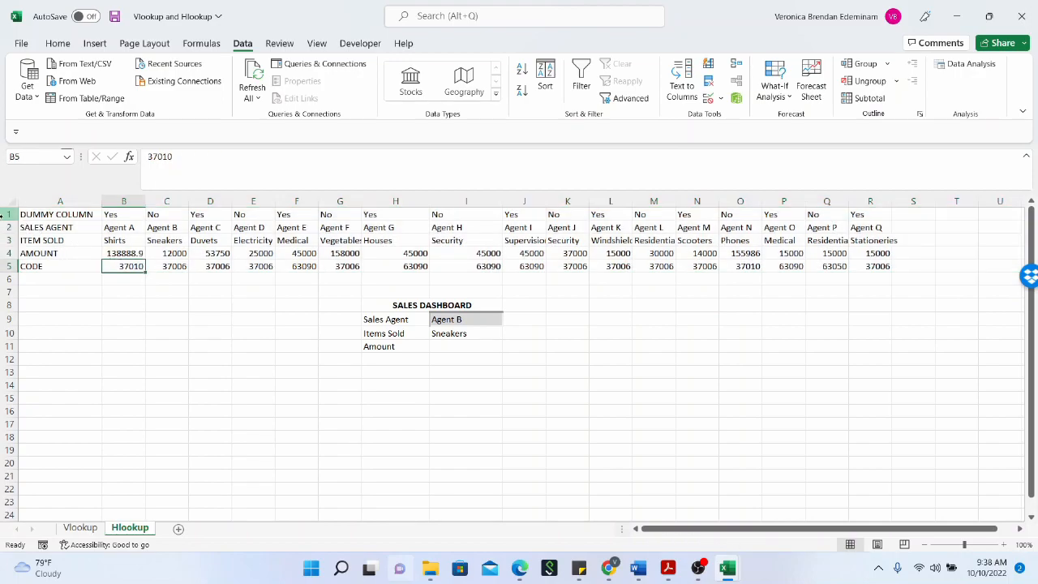
left_click(6, 240)
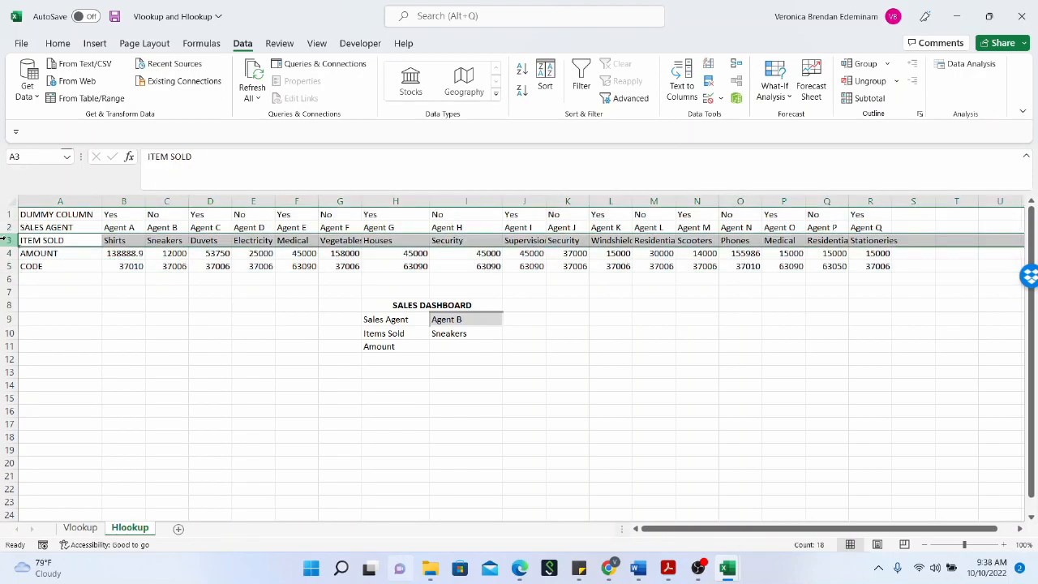
left_click(157, 228)
left_click_drag(118, 229, 118, 244)
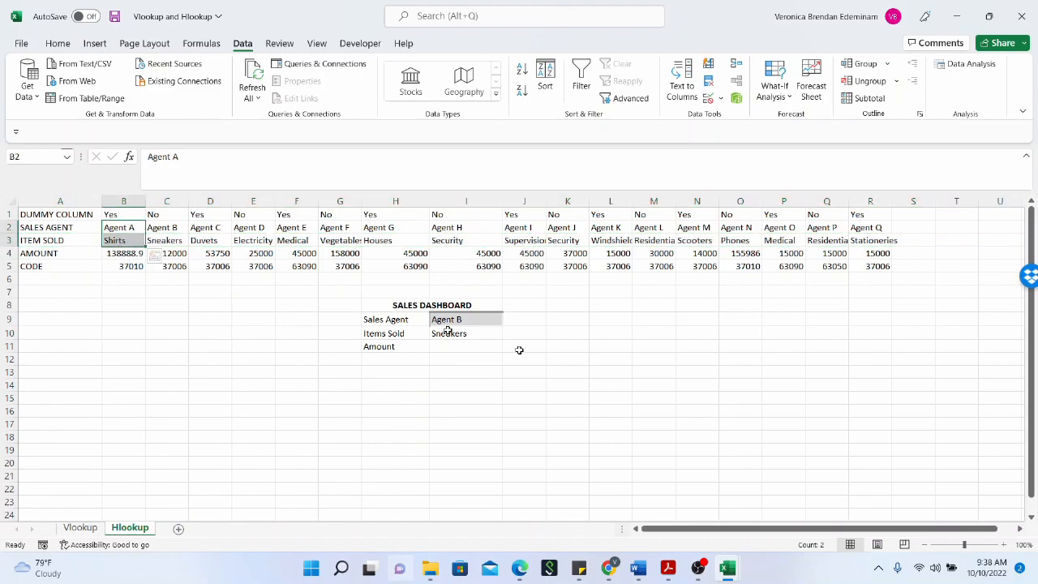
left_click(466, 350)
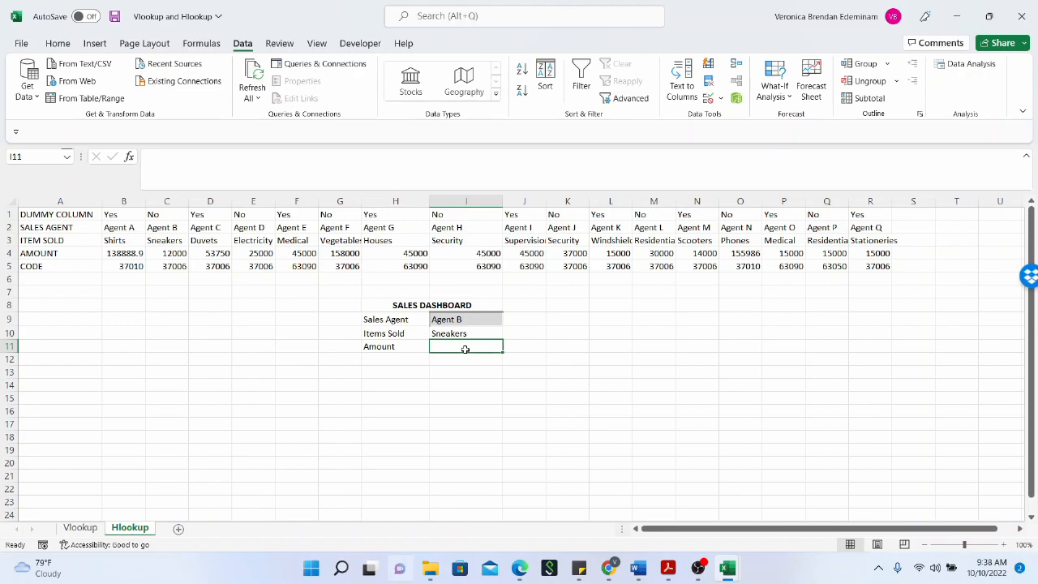
type("=vlo")
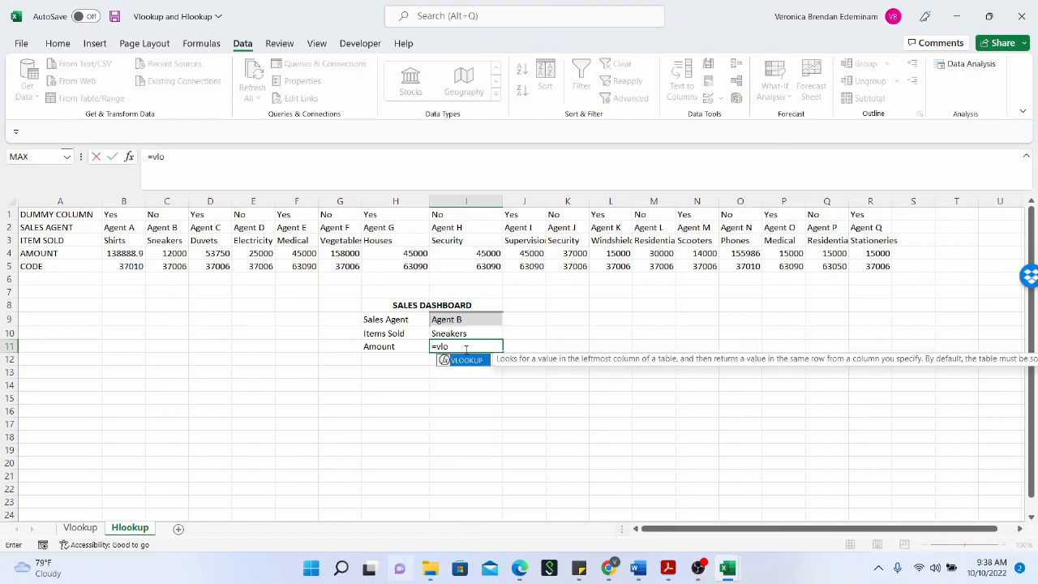
type("okup(")
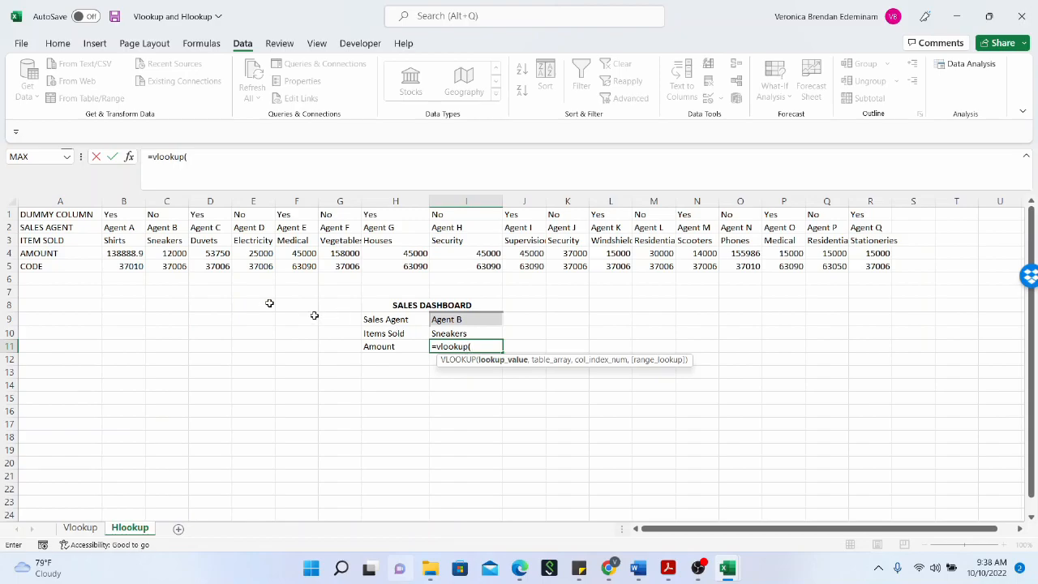
left_click(459, 319)
type("/")
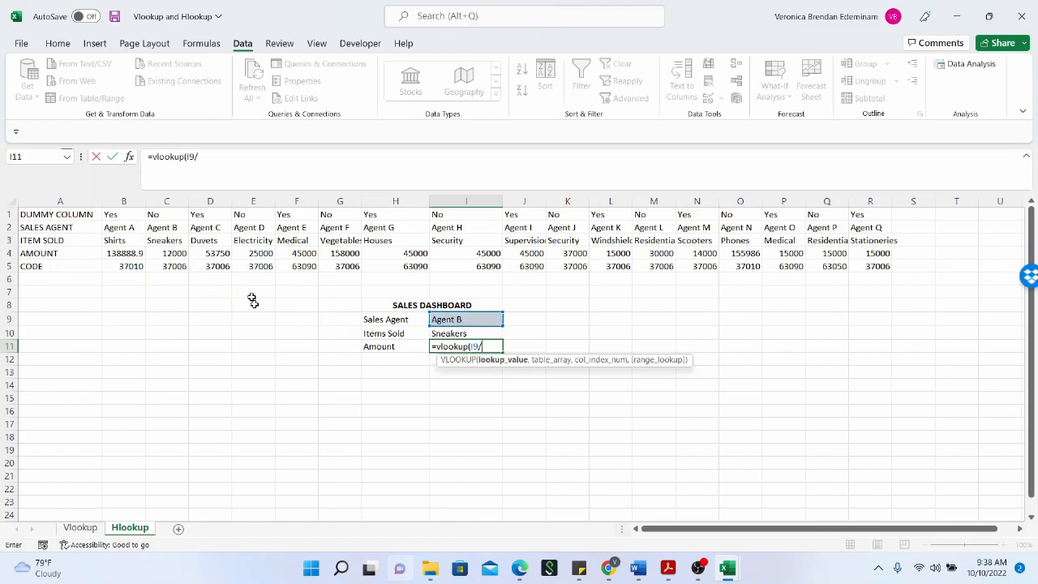
key("BackSpace")
type(",")
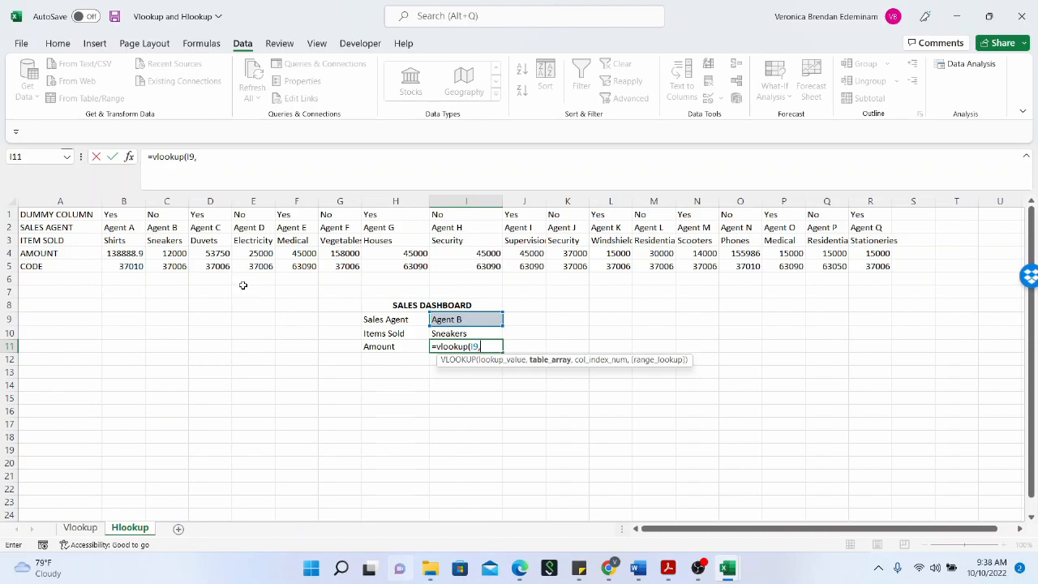
left_click_drag(113, 233, 870, 251)
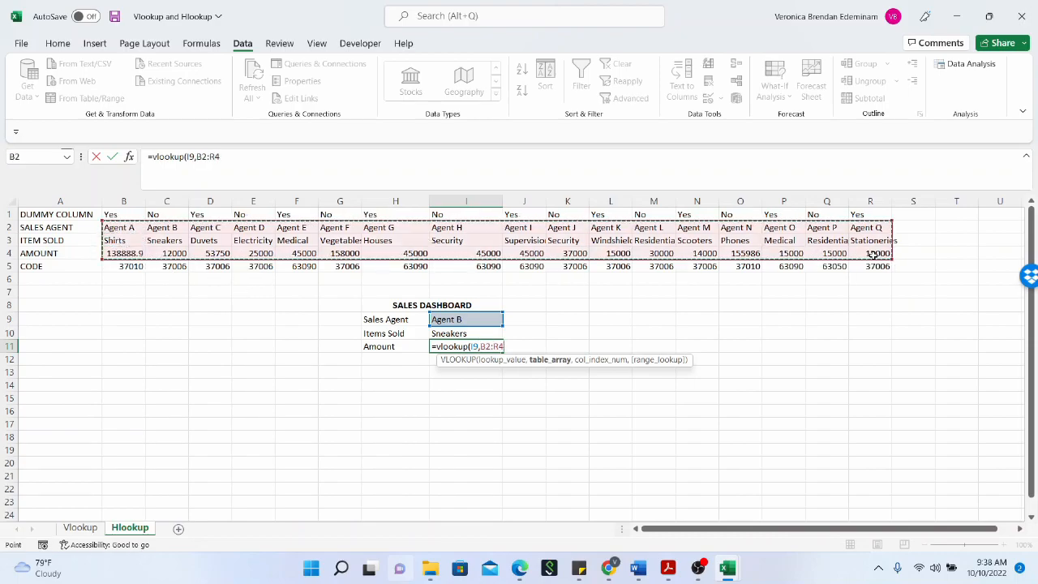
type(",")
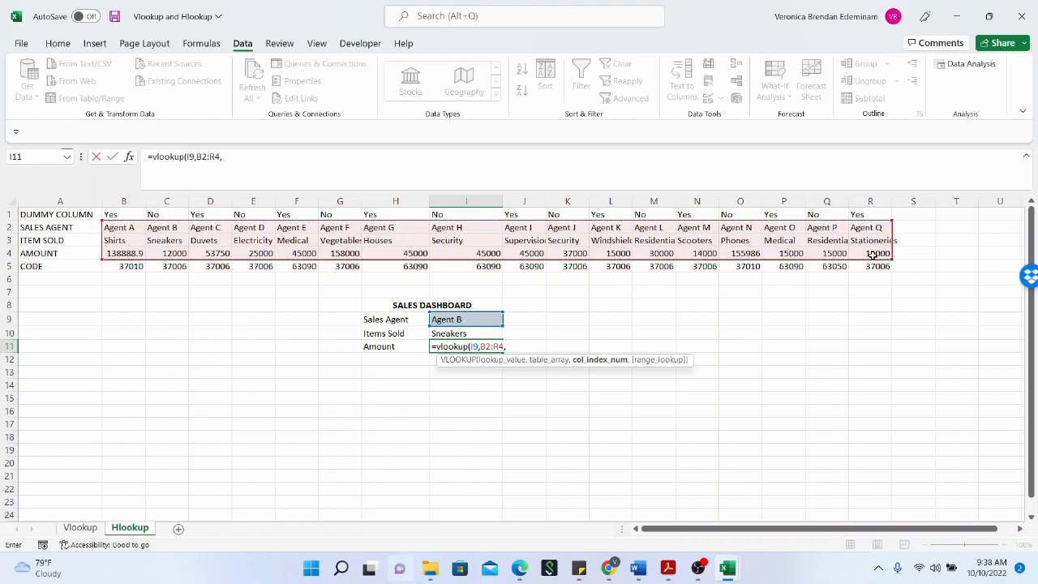
key("BackSpace")
key("BackSpace")
key("BackSpace")
key("BackSpace")
key("BackSpace")
key("BackSpace")
key("BackSpace")
key("BackSpace")
key("BackSpace")
key("BackSpace")
key("BackSpace")
key("BackSpace")
key("BackSpace")
key("BackSpace")
key("BackSpace")
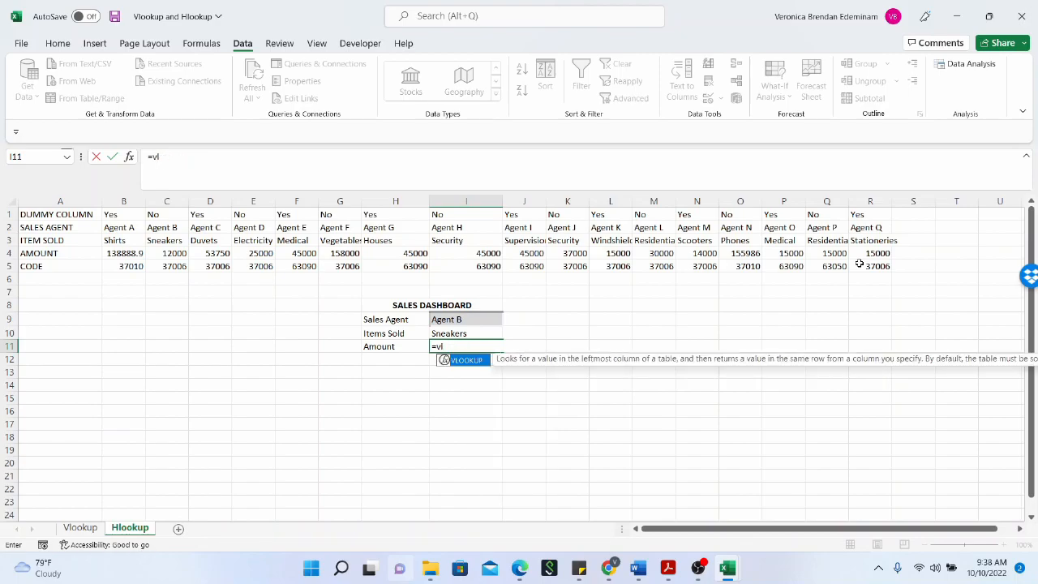
key("BackSpace")
key("BackSpace")
Enter an HLOOKUP formula in the Amount cell I11 with lookup value I9, table array B2:R4, row index 3 and FALSE.
type("hl")
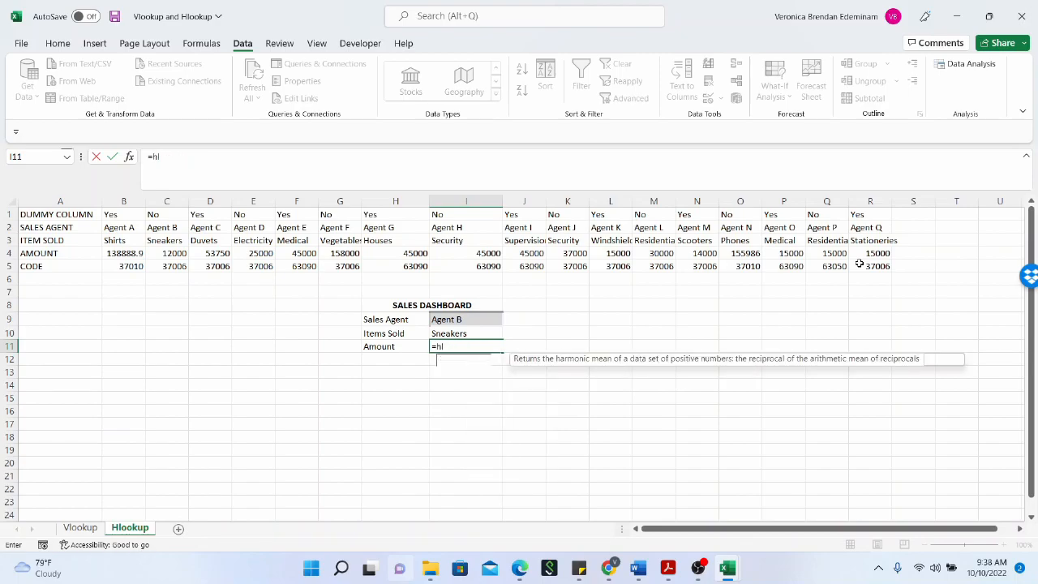
type("ookup(")
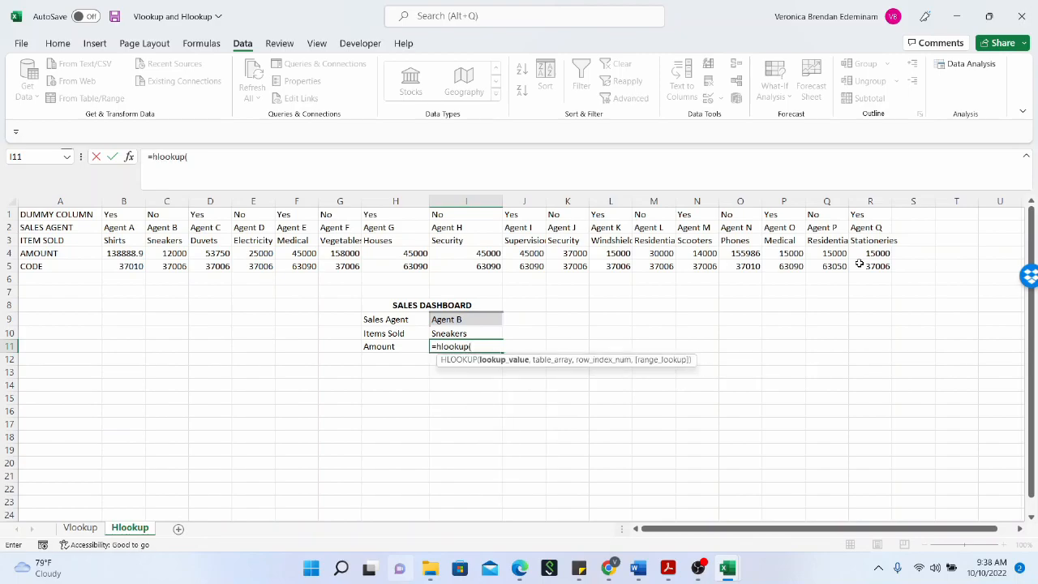
left_click(439, 320)
type(",")
left_click(135, 230)
left_click_drag(135, 242, 857, 255)
type(",")
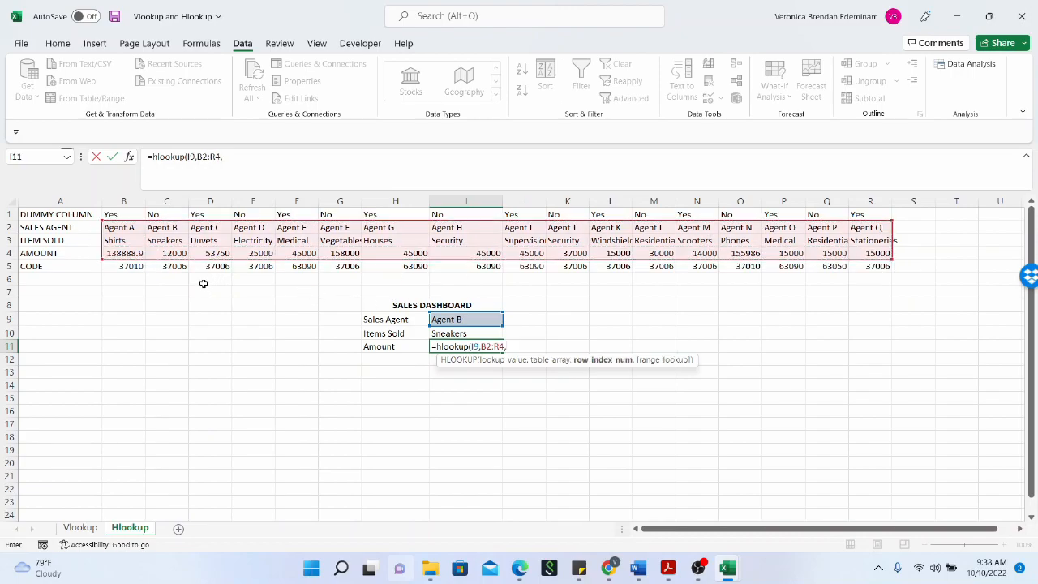
type("3,0")
key("BackSpace")
type("false)")
key("Return")
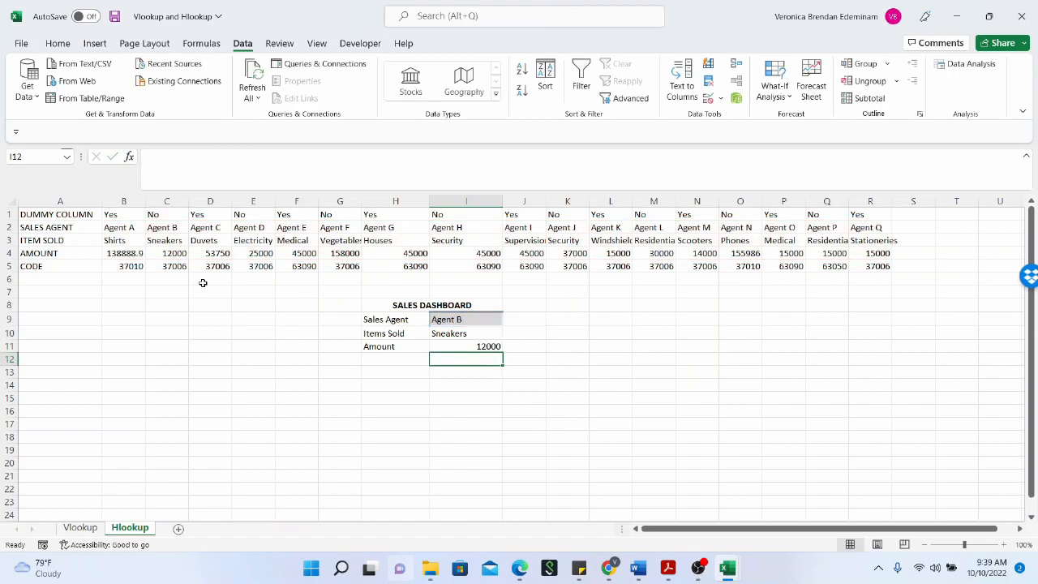
Choose Agent A from the Sales Agent drop-down list in I9 to test the Items Sold and Amount lookups.
left_click(482, 318)
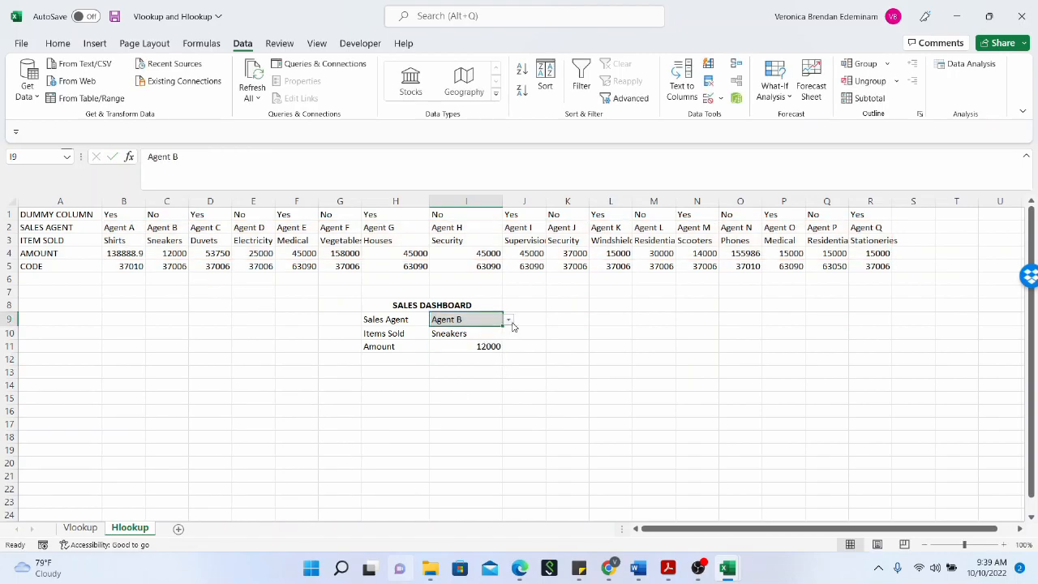
left_click(508, 319)
left_click_drag(505, 354, 505, 333)
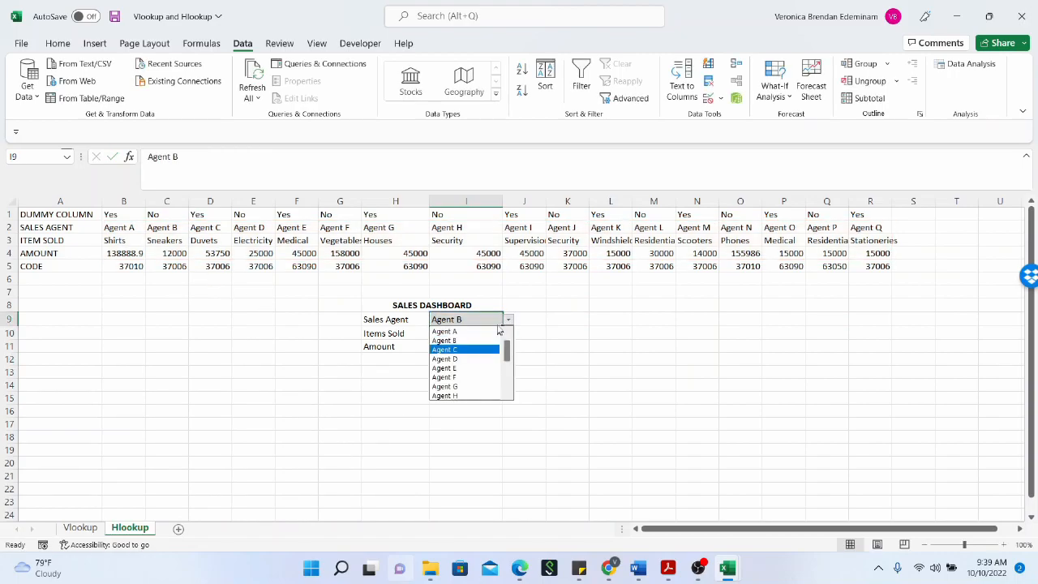
left_click(475, 331)
left_click(470, 346)
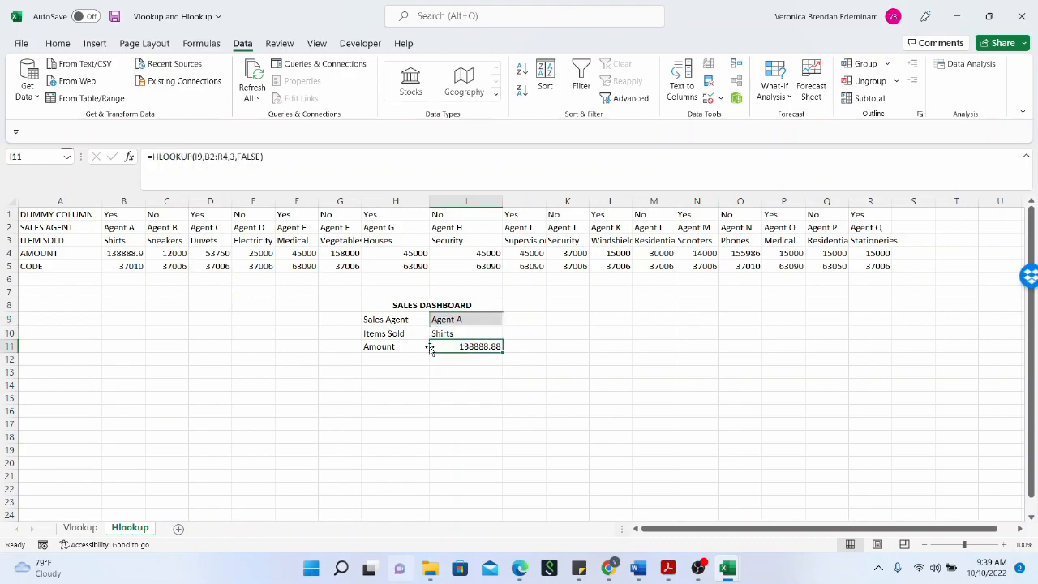
left_click(499, 319)
left_click(509, 319)
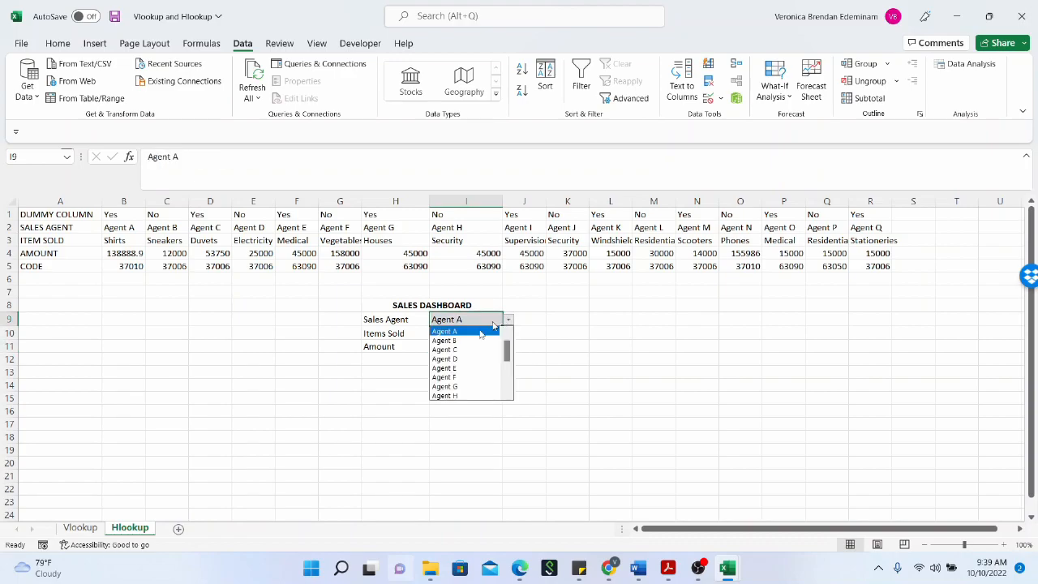
left_click(475, 331)
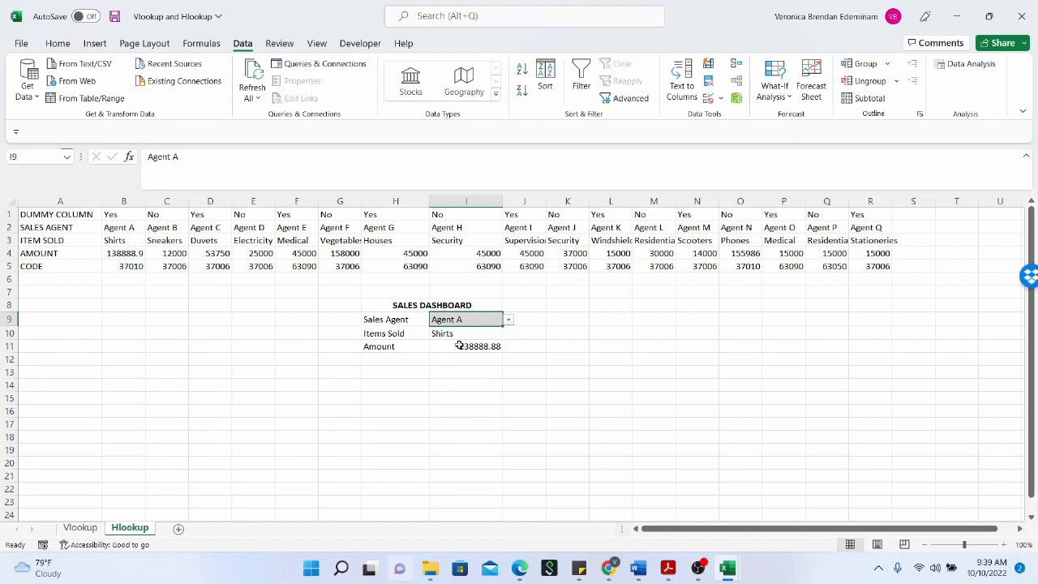
Extend the Amount formula in I11 with a division by a second HLOOKUP that uses "Agent B" as its lookup value.
left_click(458, 346)
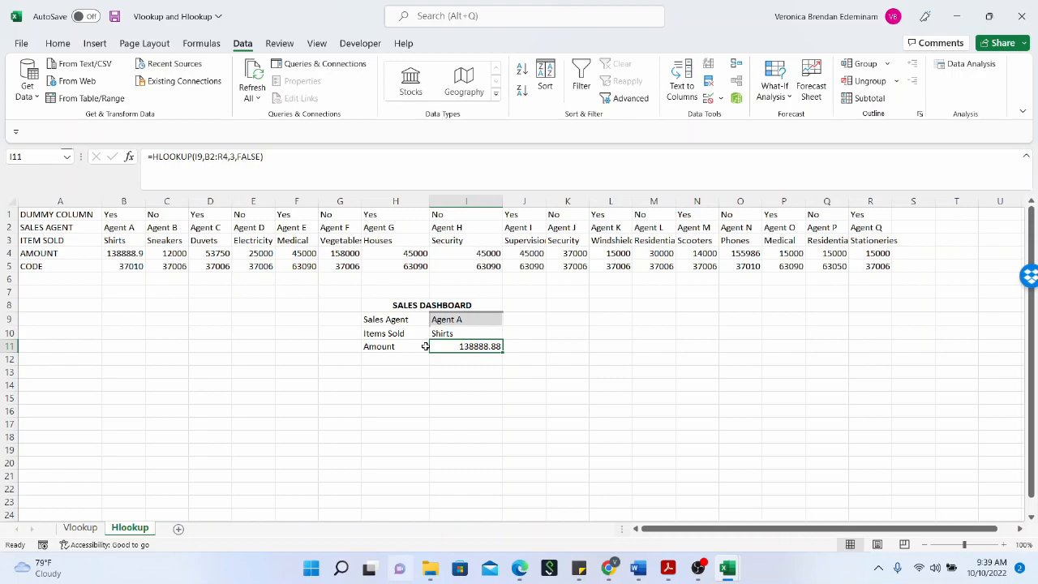
left_click(288, 156)
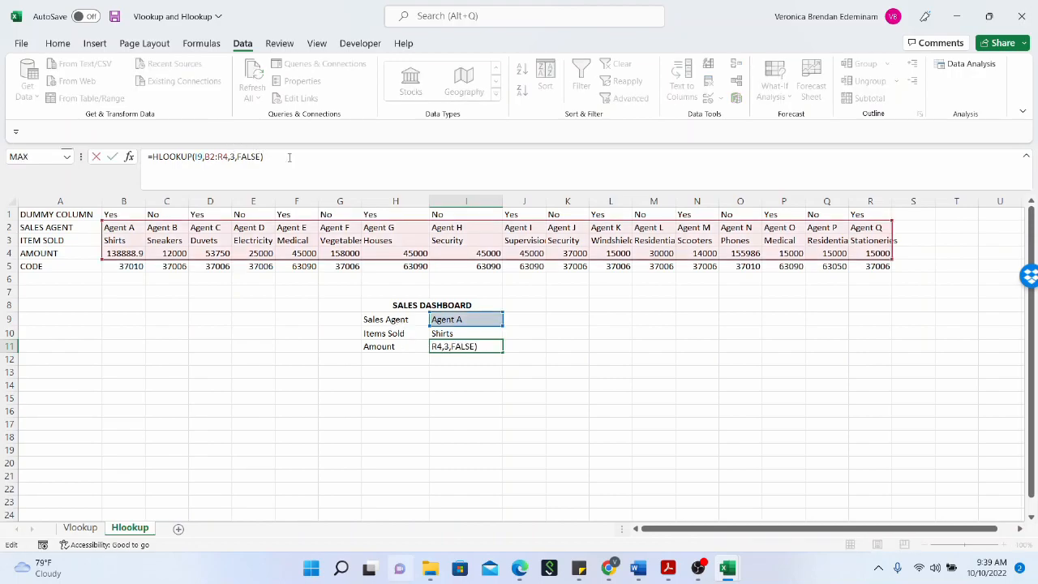
type("/")
type("hlook")
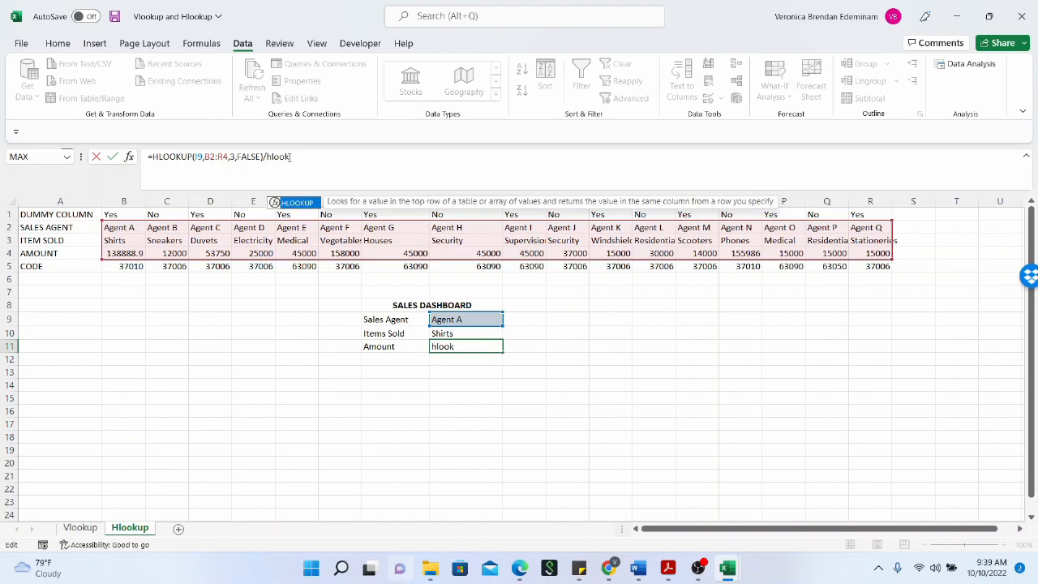
type("up(")
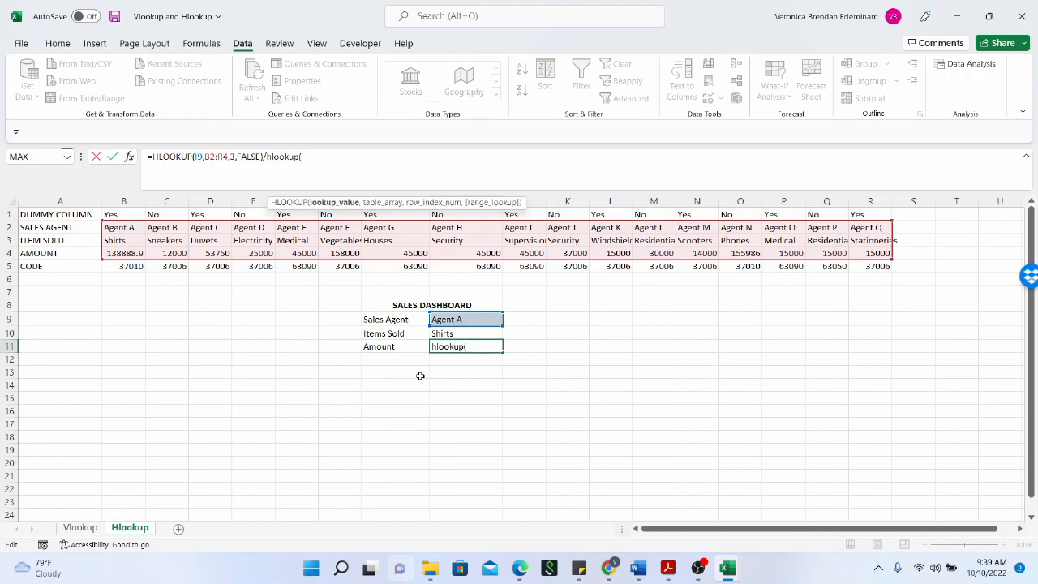
type("Ab")
key("BackSpace")
type("begn")
key("BackSpace")
key("BackSpace")
key("BackSpace")
key("BackSpace")
type("ben")
key("BackSpace")
key("BackSpace")
type("gent B\"")
type(",")
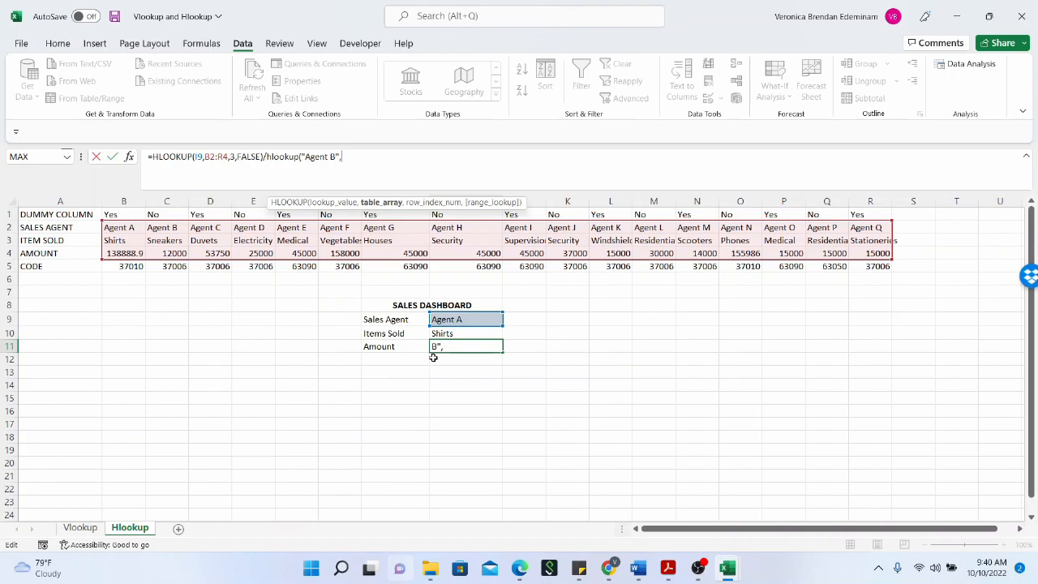
Complete the second HLOOKUP in I11 with table array B2:R4, row index 3 and FALSE for an exact match.
left_click_drag(119, 227, 126, 266)
left_click_drag(360, 252, 865, 255)
type(",")
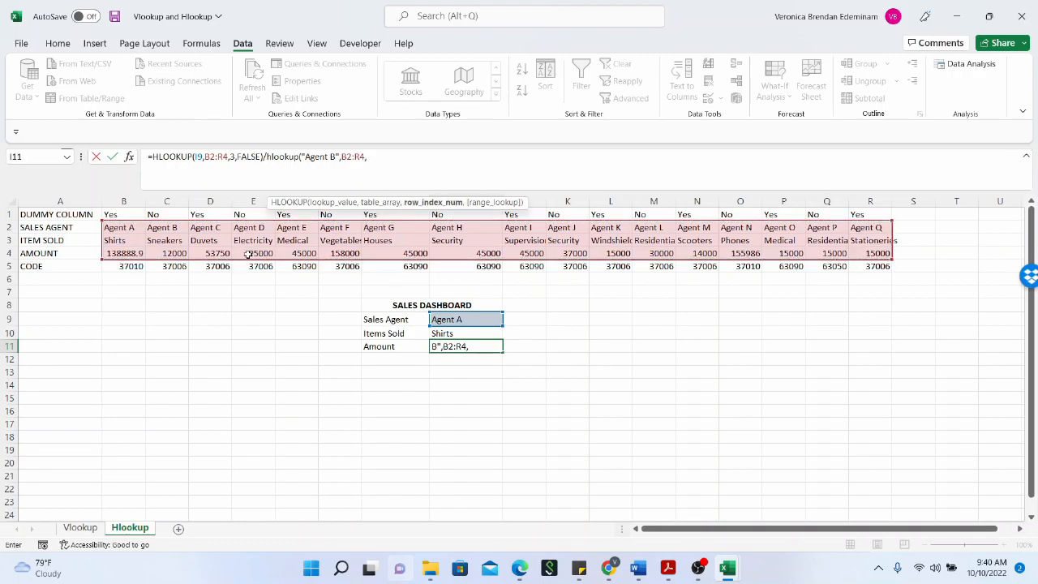
type("3,false")
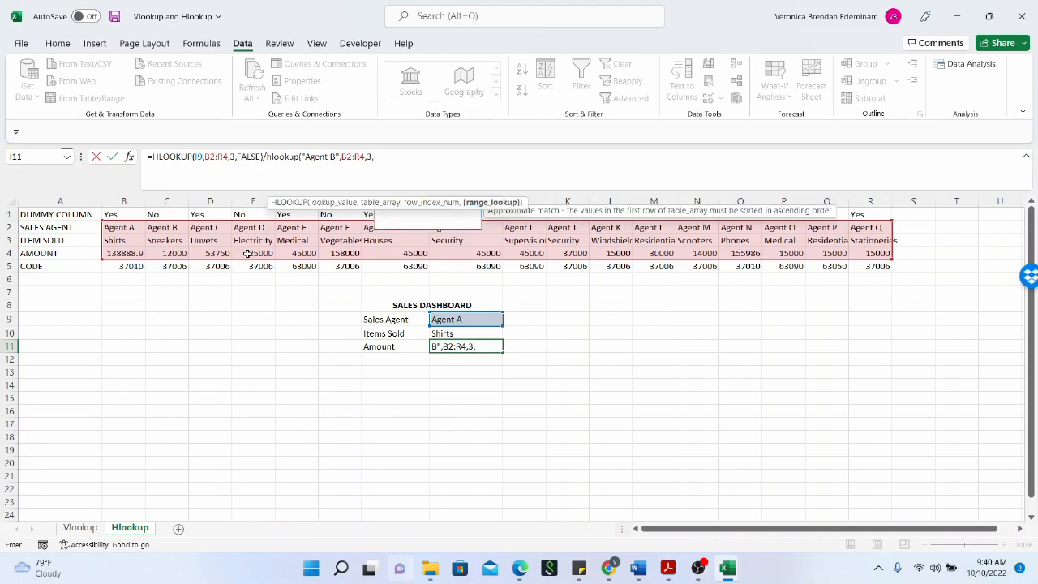
type(")")
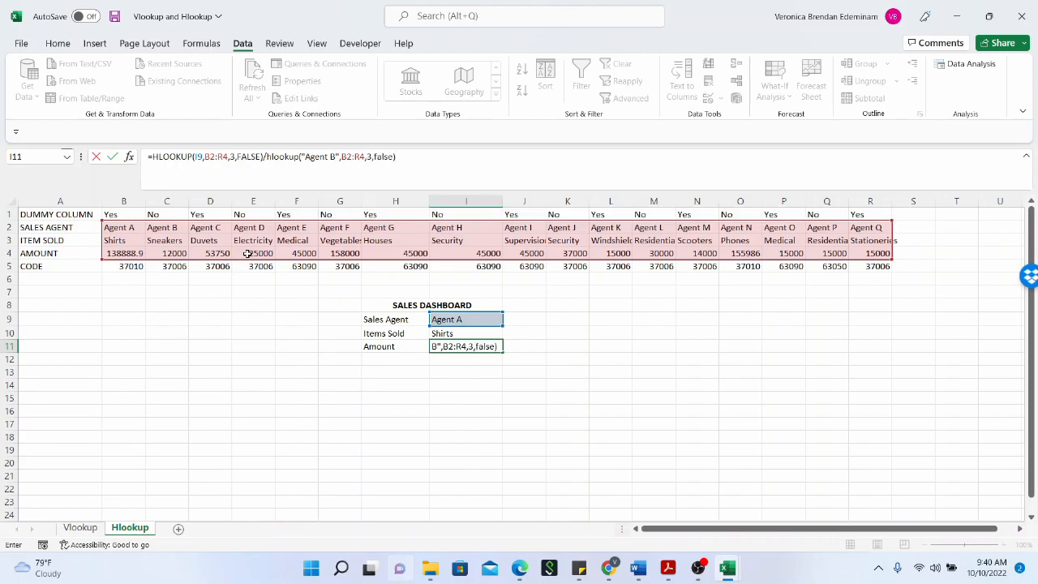
left_click(263, 157)
type("/")
key("Return")
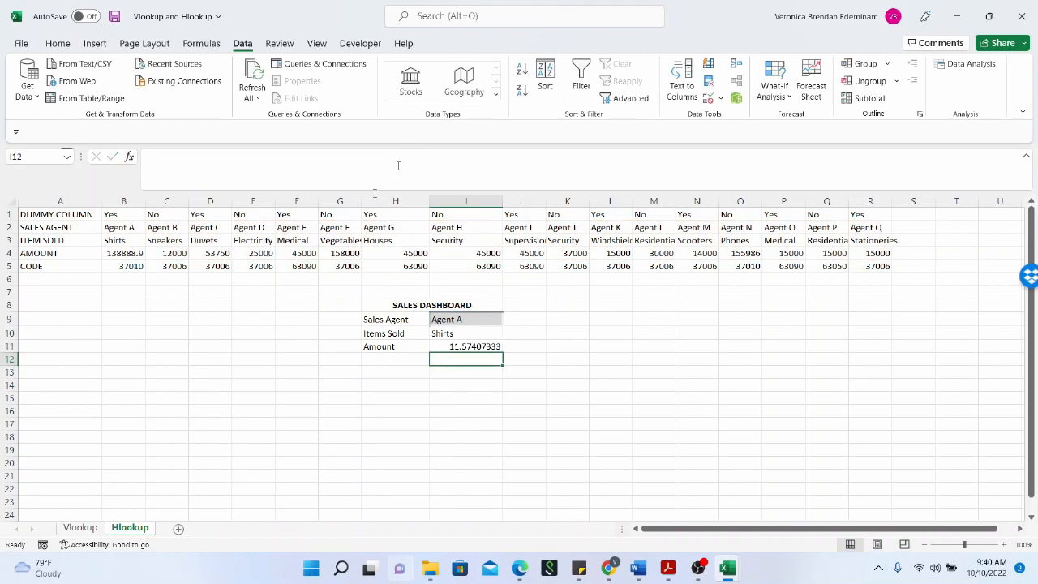
Check the Amount ratio by calculating B4/C4 in cell C10, and clear that cell again.
left_click(469, 347)
left_click(190, 336)
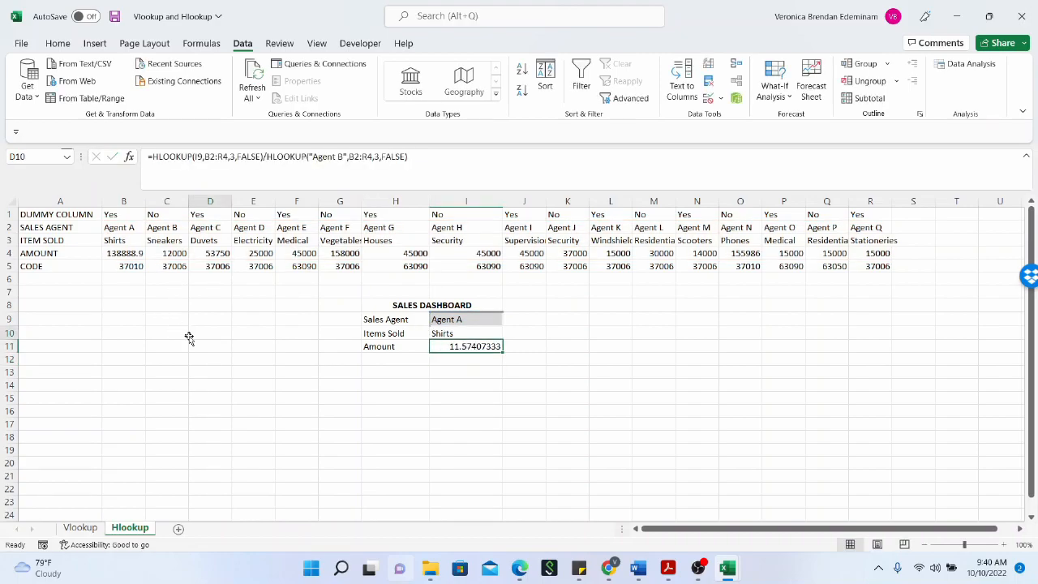
left_click(165, 332)
type("=")
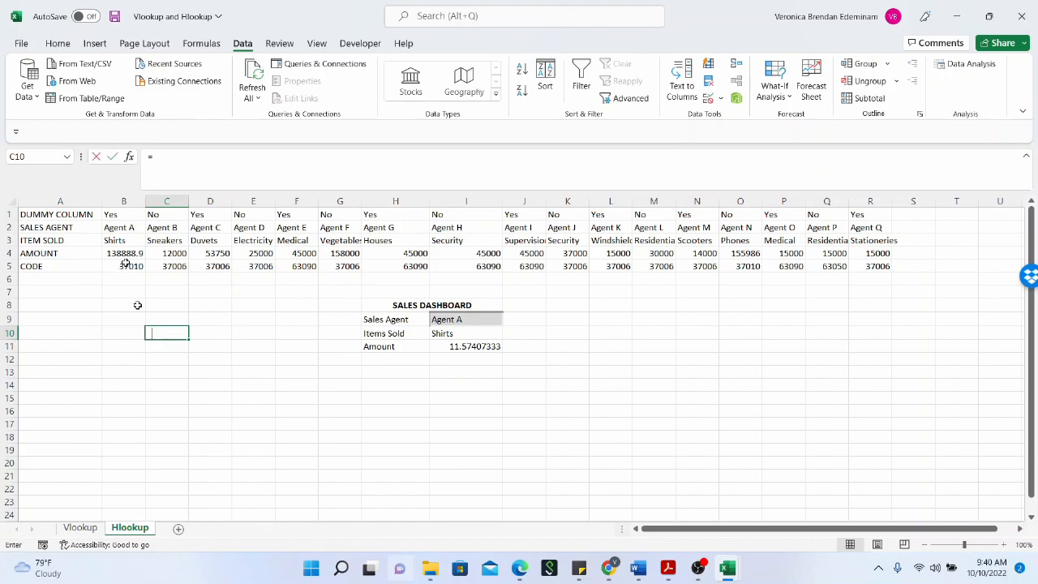
left_click(122, 253)
type("/")
left_click(166, 253)
key("Return")
left_click(174, 332)
key("Delete")
left_click(436, 348)
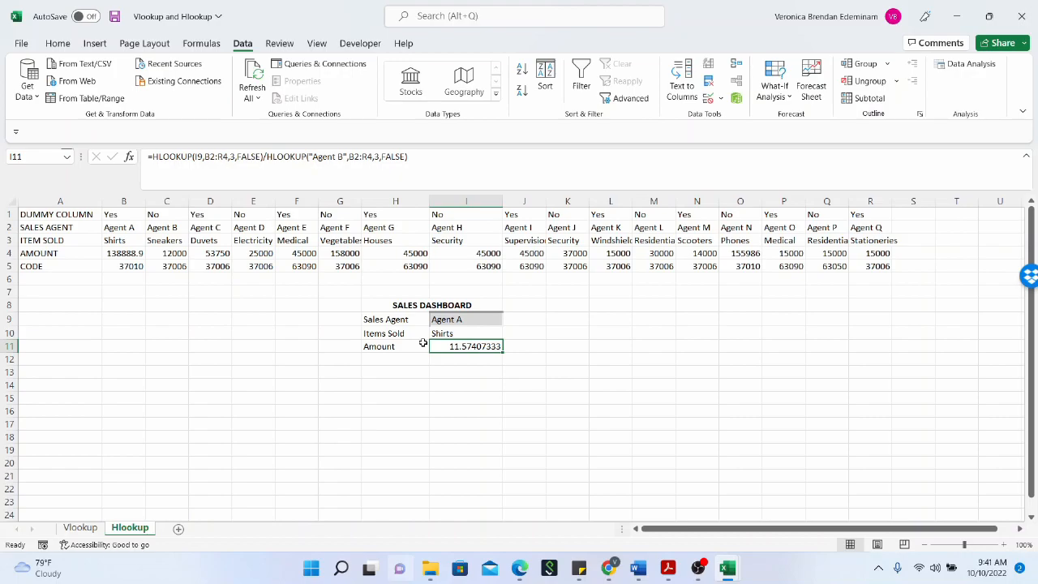
left_click(200, 357)
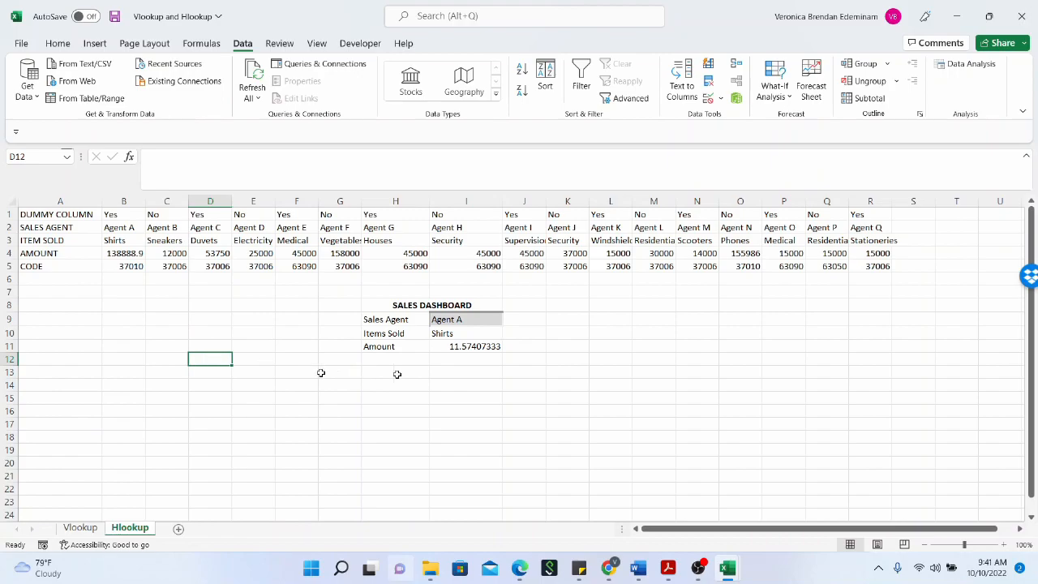
left_click(445, 346)
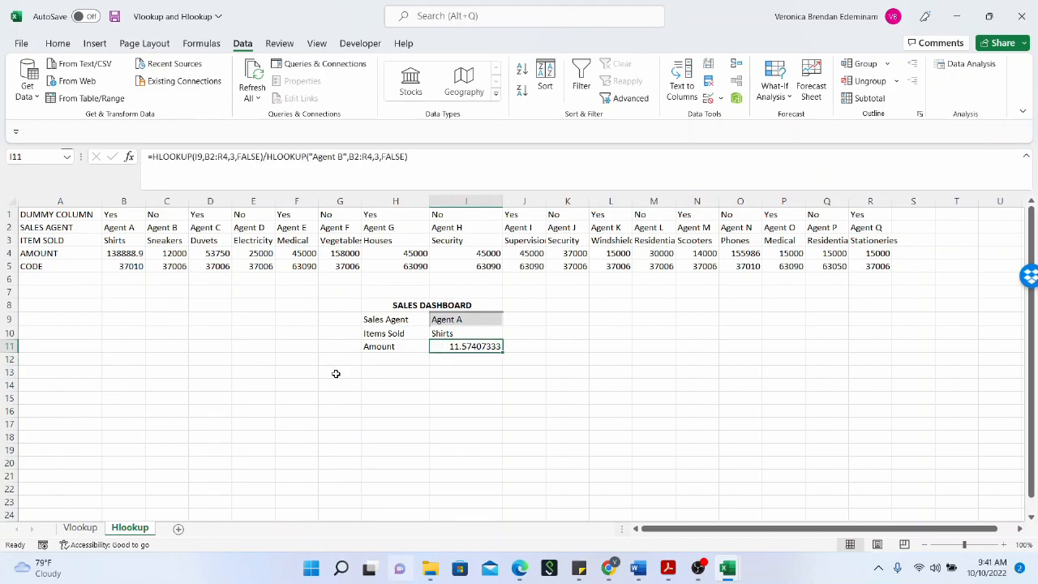
left_click(373, 363)
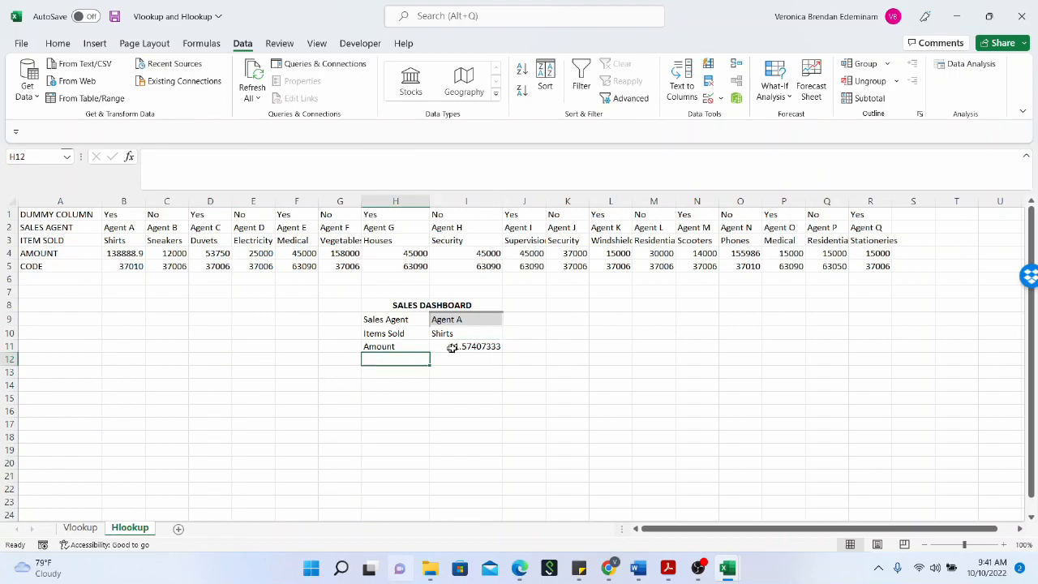
left_click(452, 348)
left_click(408, 361)
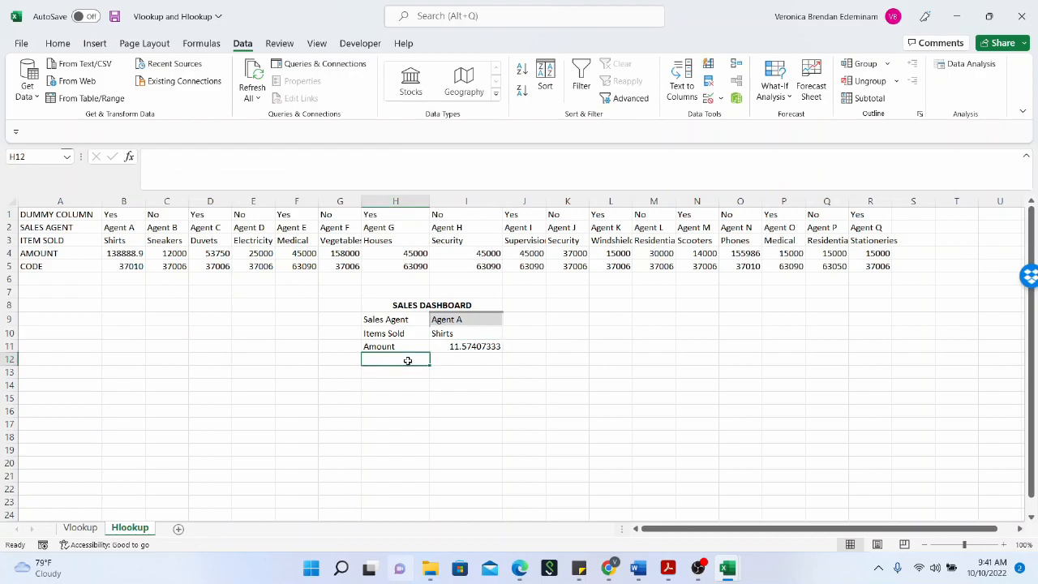